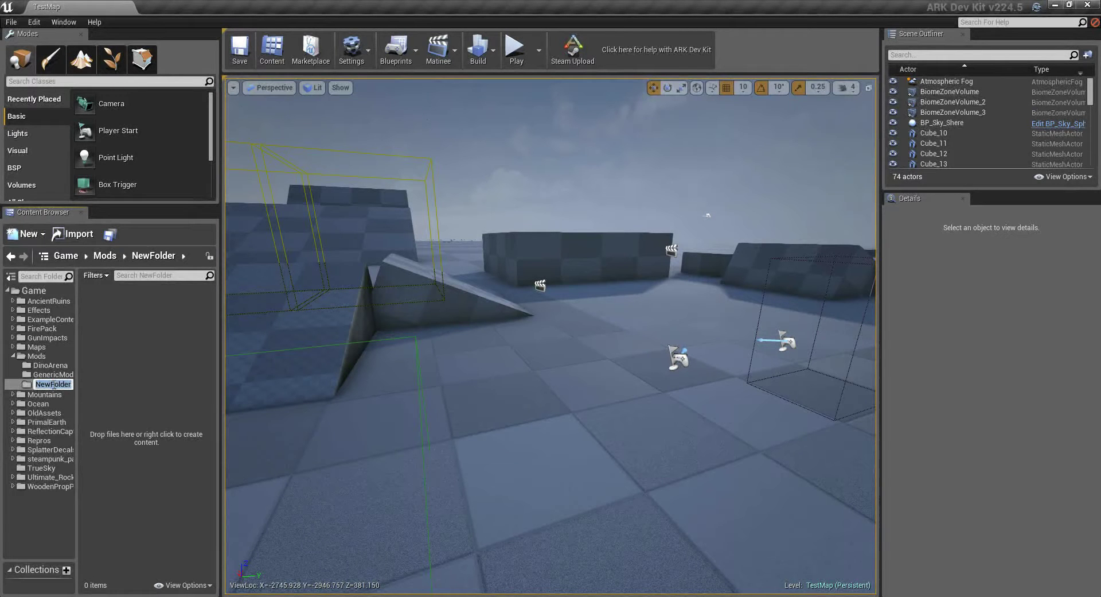
Name the new folder inside Mods KoM
type("KOM")
key("BackSpace")
key("BackSpace")
type("oM")
left_click(25, 386)
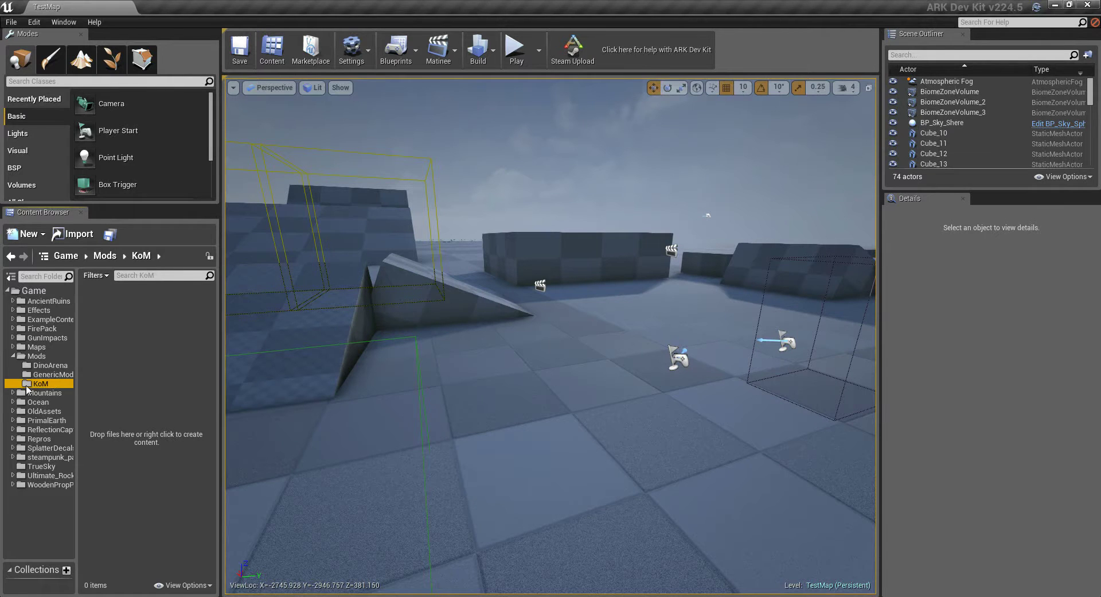
Create a new subfolder inside KoM and expand the game's main PrimalEarth folder
right_click(26, 387)
left_click(60, 389)
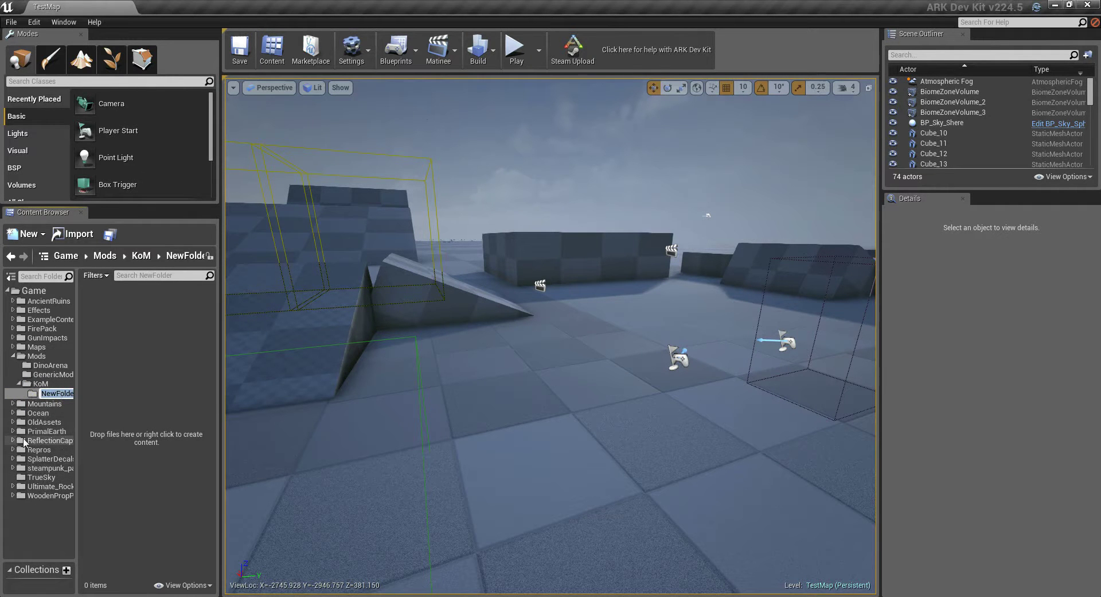
left_click(13, 431)
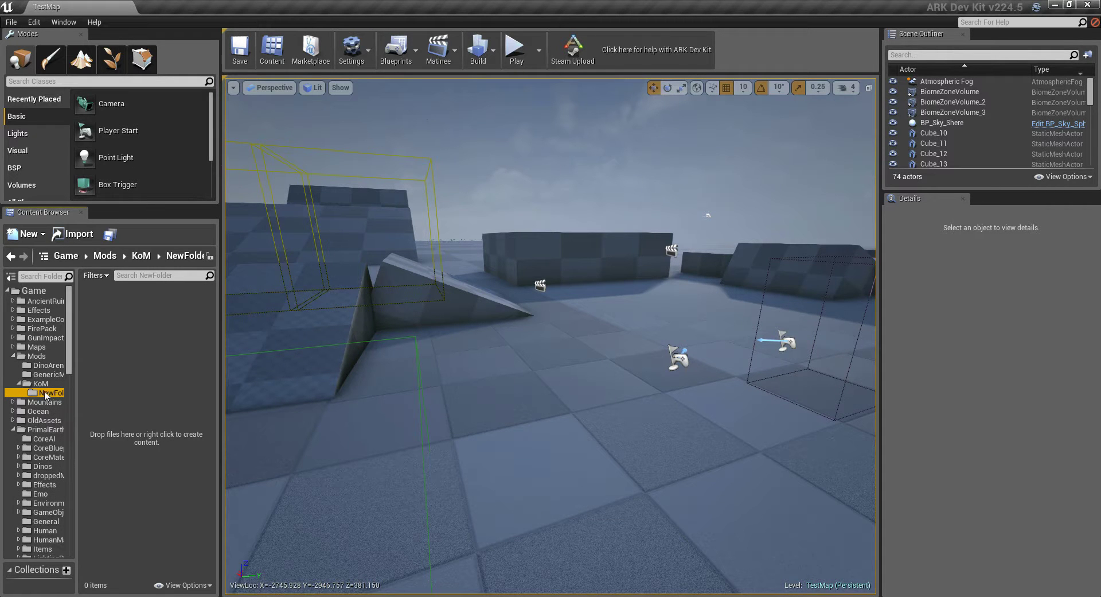
Rename the new subfolder of KoM as PrimalEarth and widen the folder tree
right_click(46, 395)
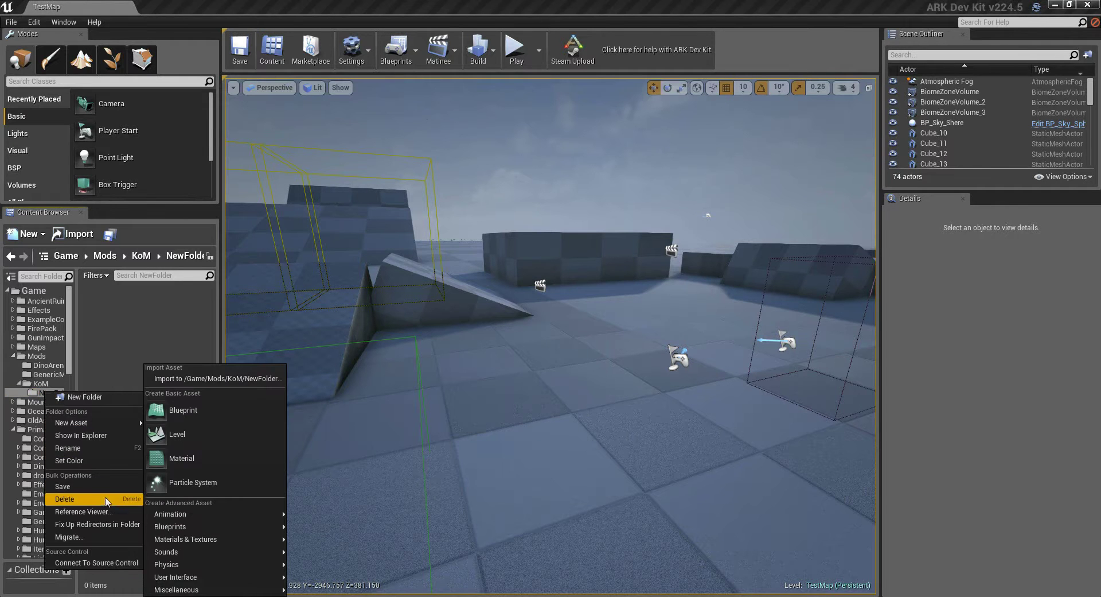
left_click(101, 448)
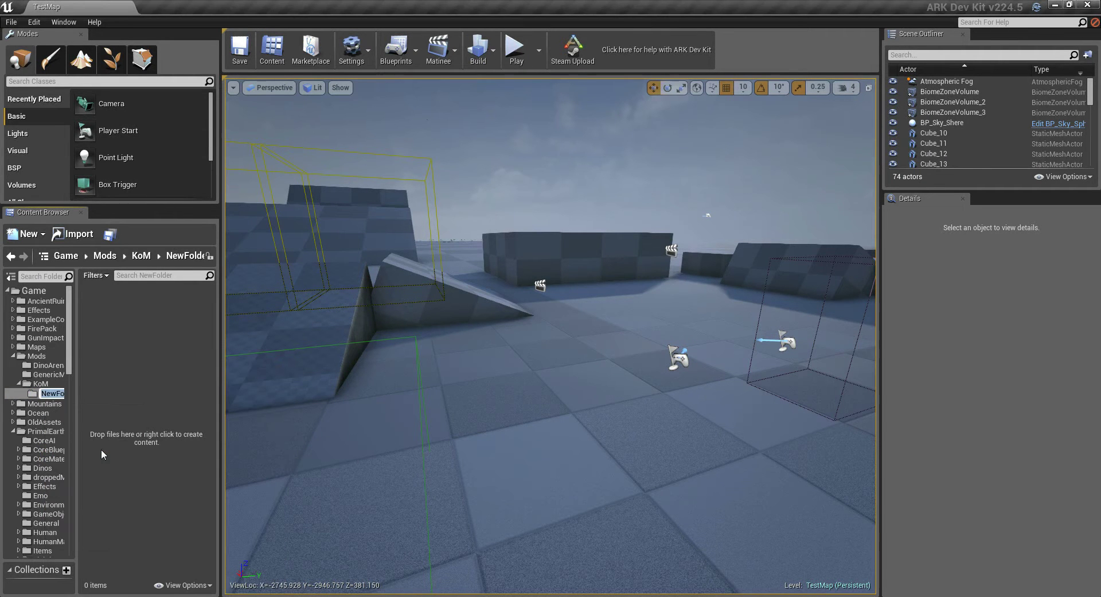
type("PrimalI")
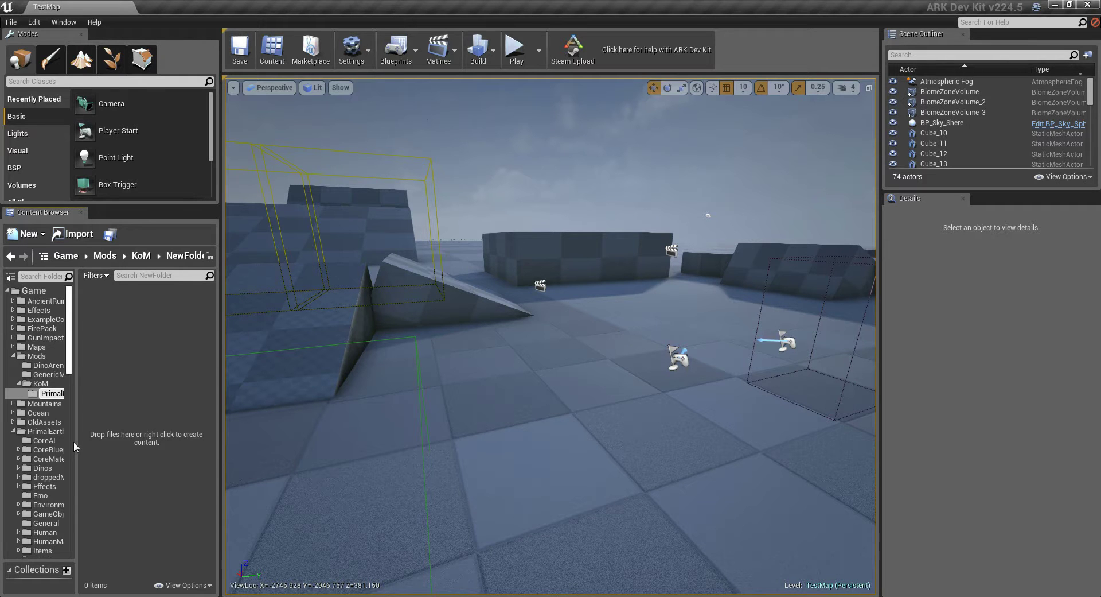
left_click_drag(73, 442, 121, 441)
right_click(61, 393)
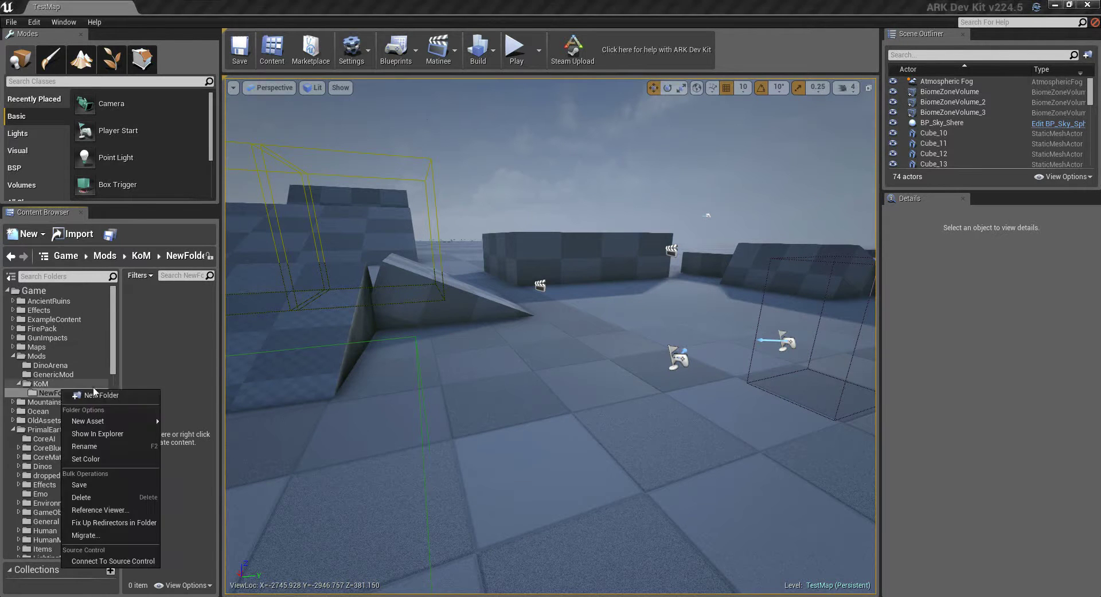
left_click(116, 445)
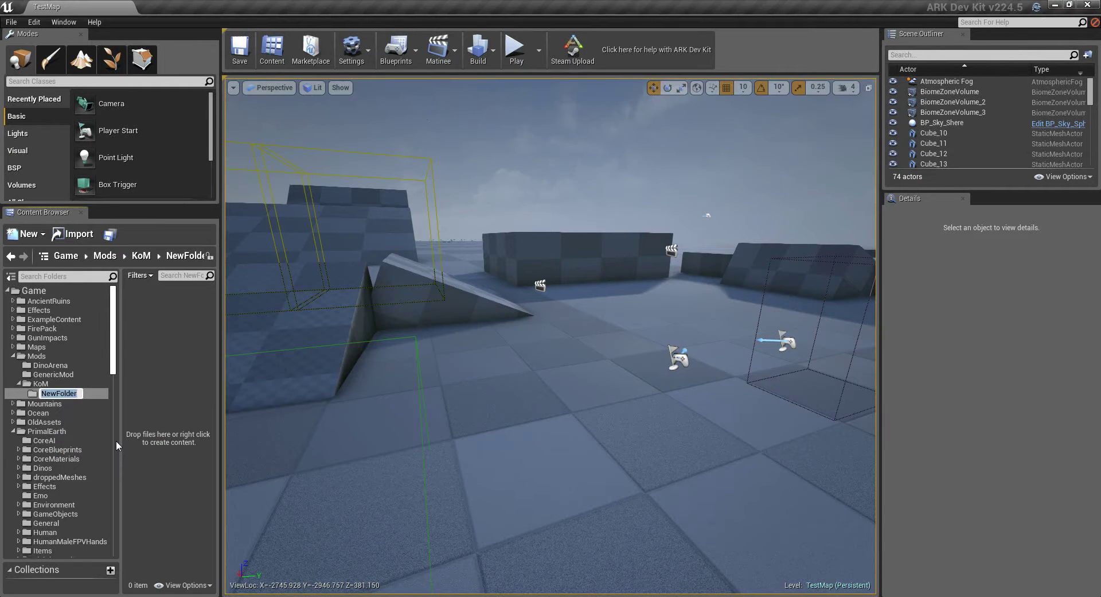
type("PrimalEarth")
key("Return")
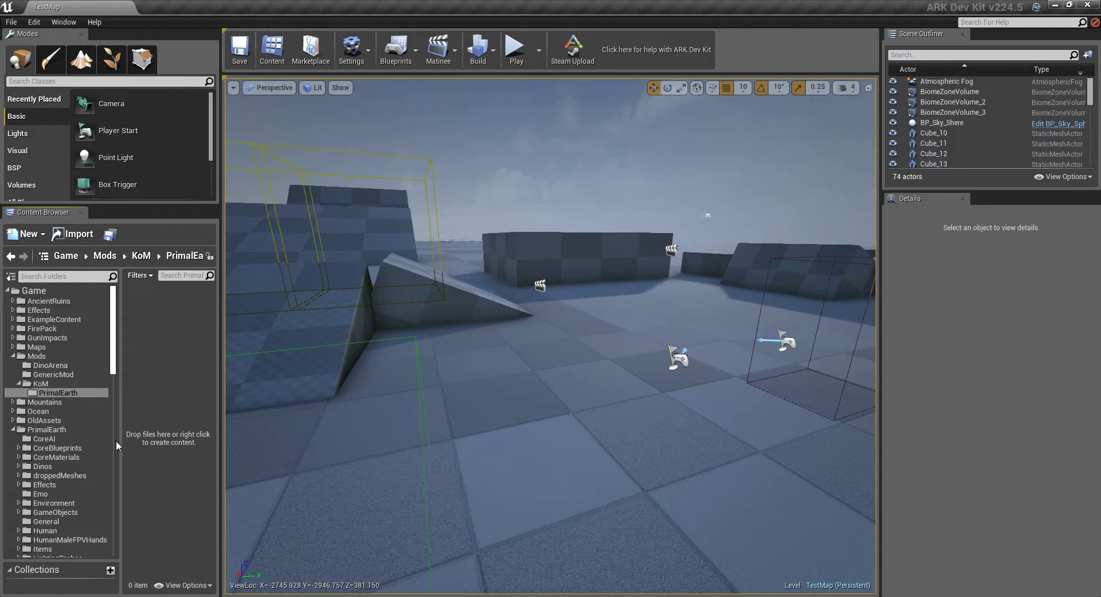
Create a subfolder named Structures inside the PrimalEarth folder of KoM
scroll(68, 429, "down", 4)
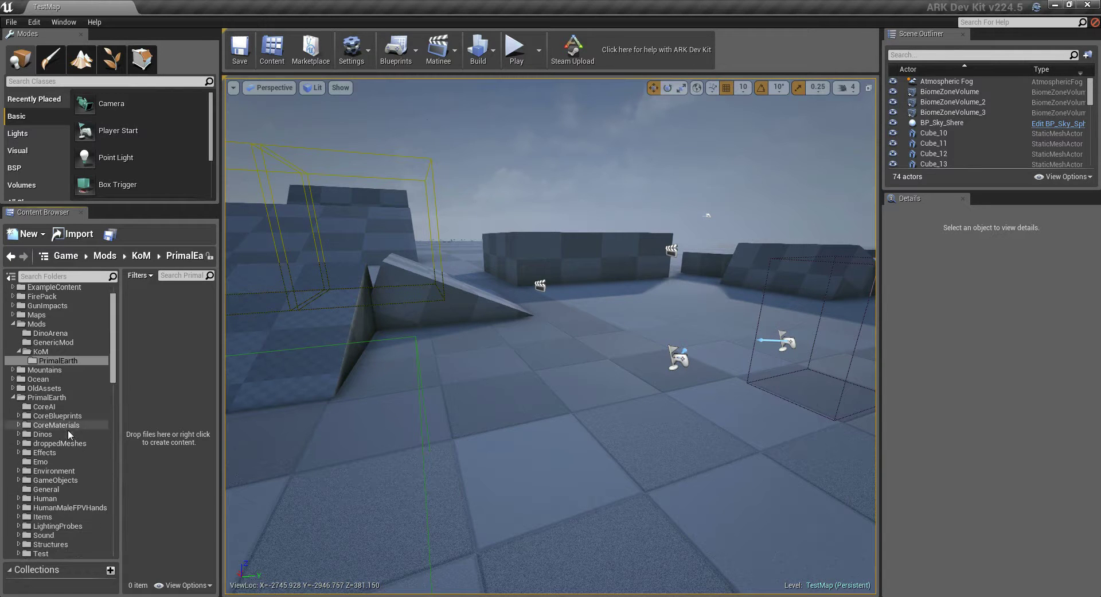
scroll(68, 431, "down", 3)
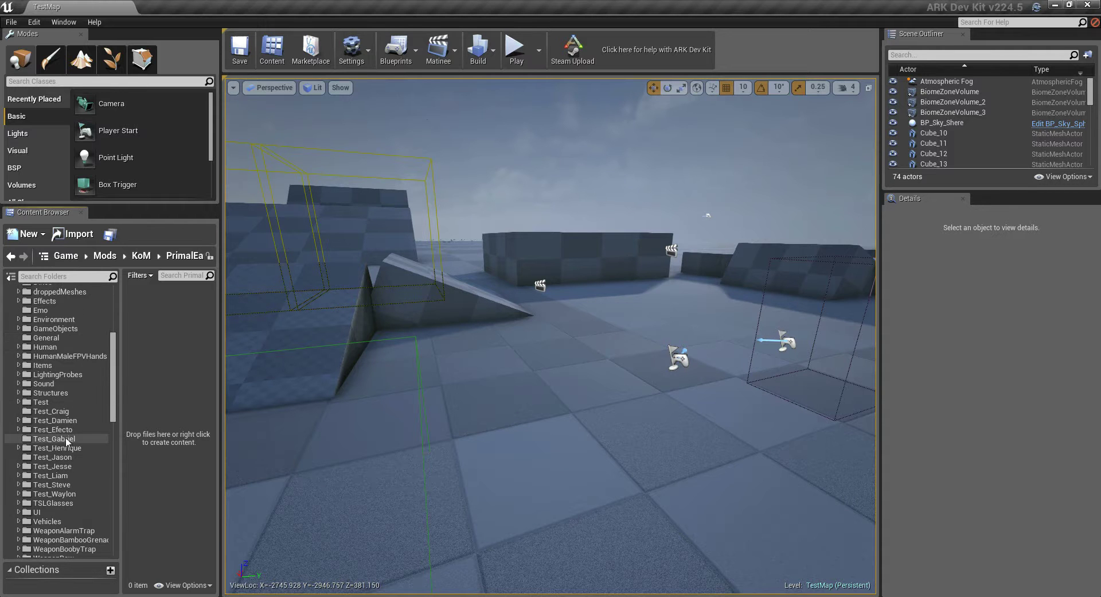
scroll(65, 442, "up", 6)
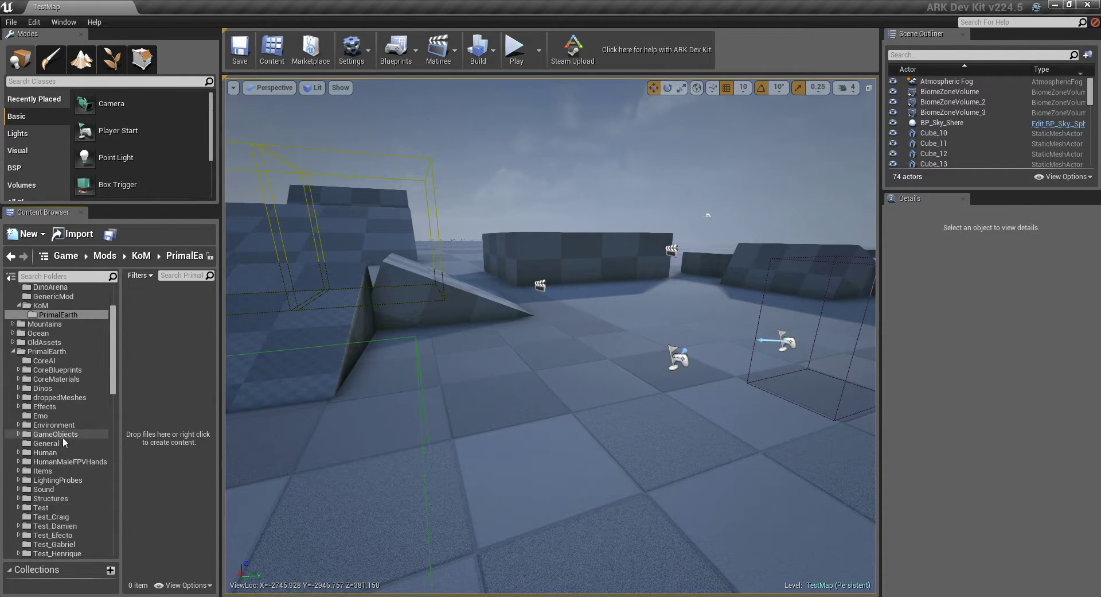
right_click(54, 371)
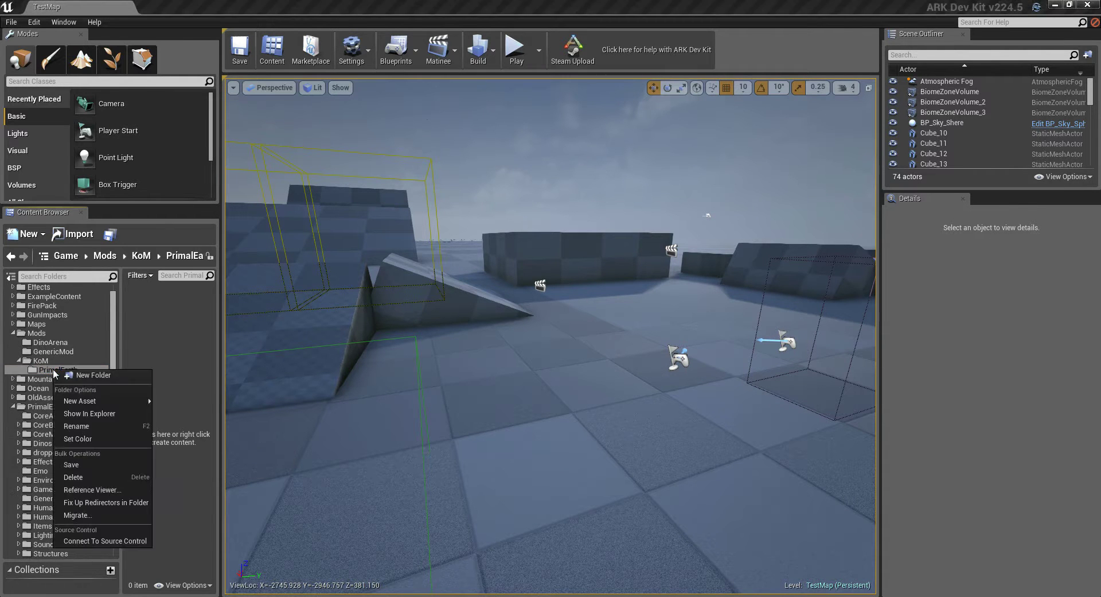
left_click(94, 377)
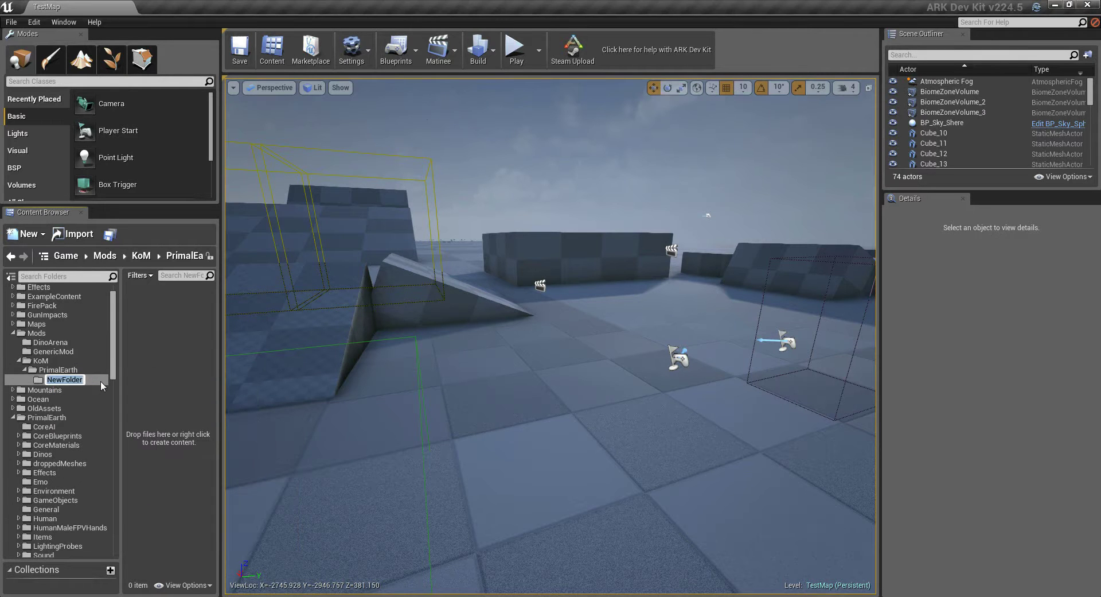
type("Structures\\")
key("BackSpace")
key("Return")
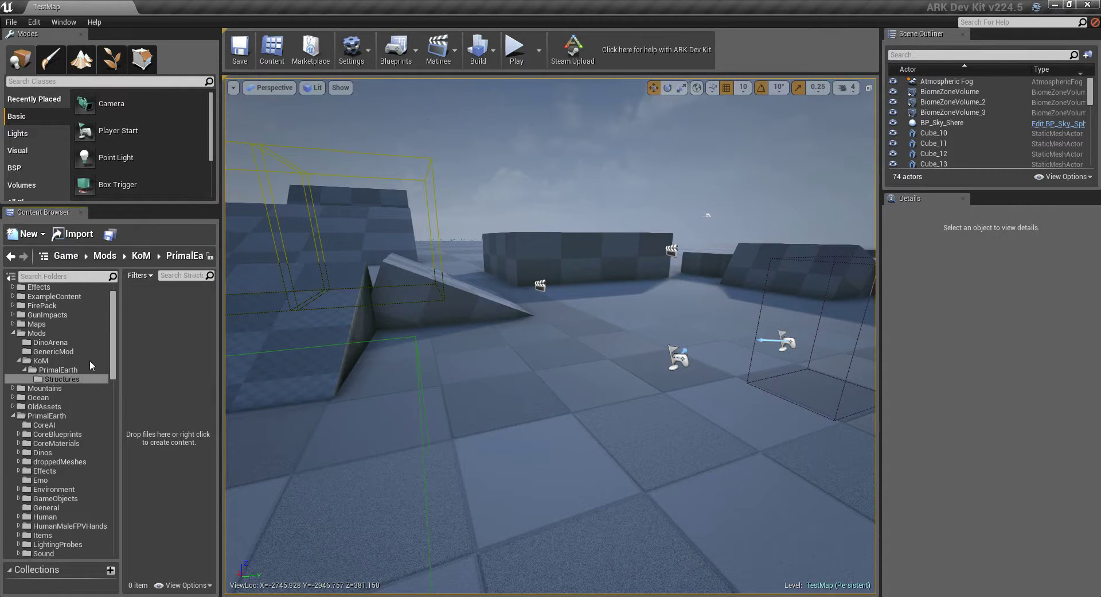
Copy the GenericMod level and the PrimalGameData_BP_GenericMod blueprint from the GenericMod folder into the KoM folder
left_click(55, 352)
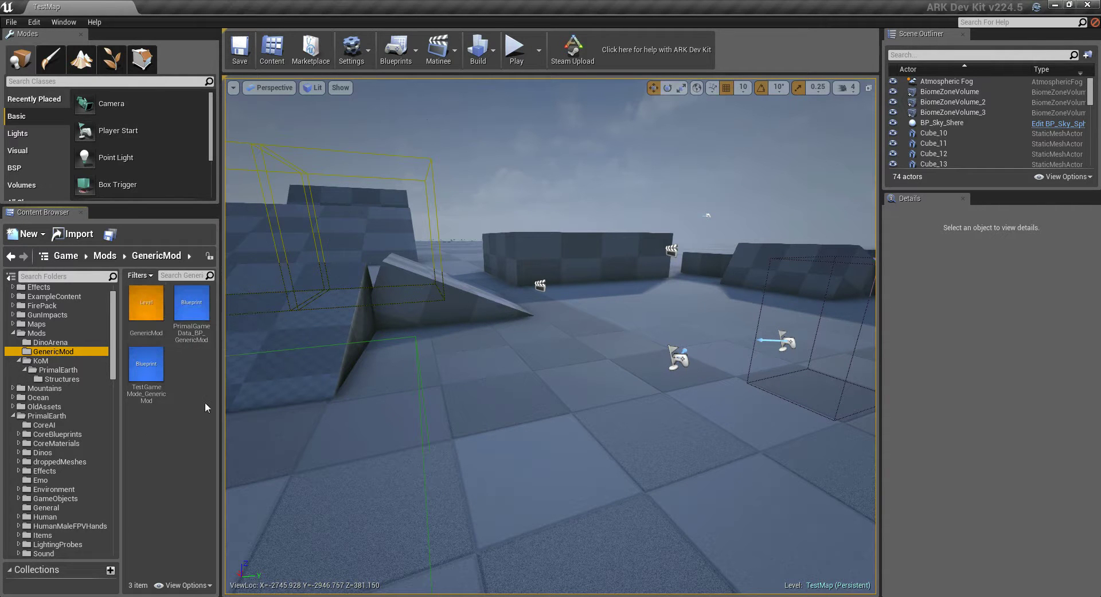
left_click(177, 356)
left_click_drag(146, 304, 43, 360)
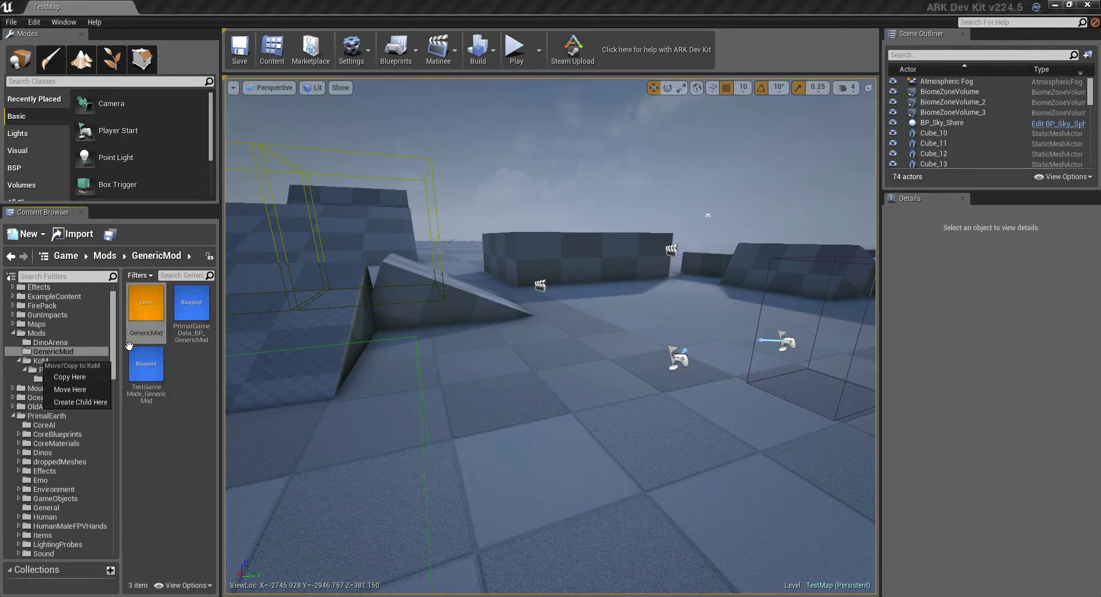
left_click(81, 379)
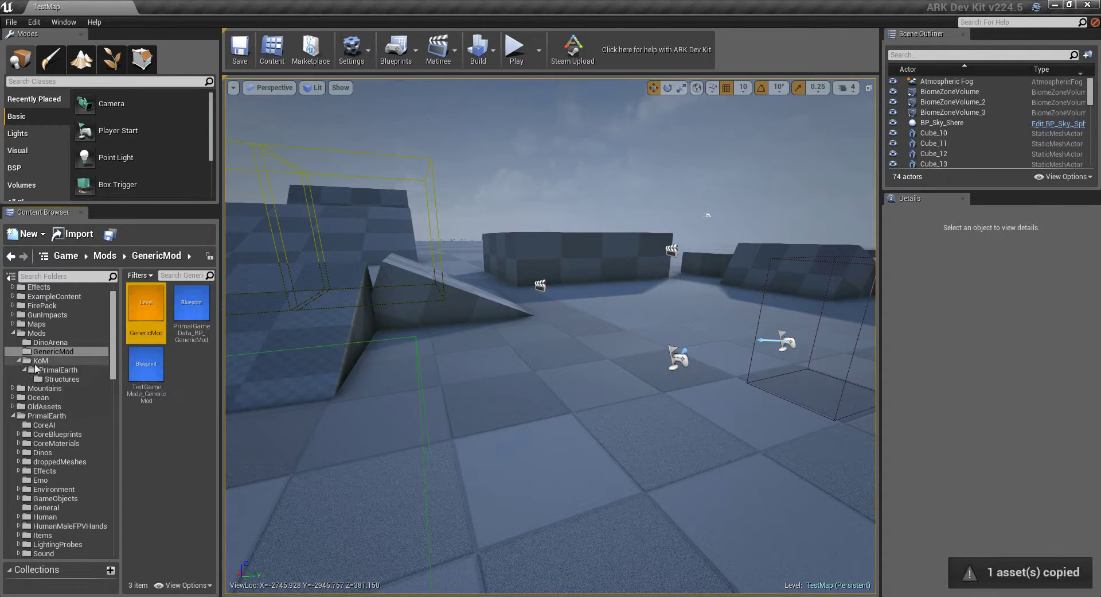
left_click_drag(192, 304, 41, 360)
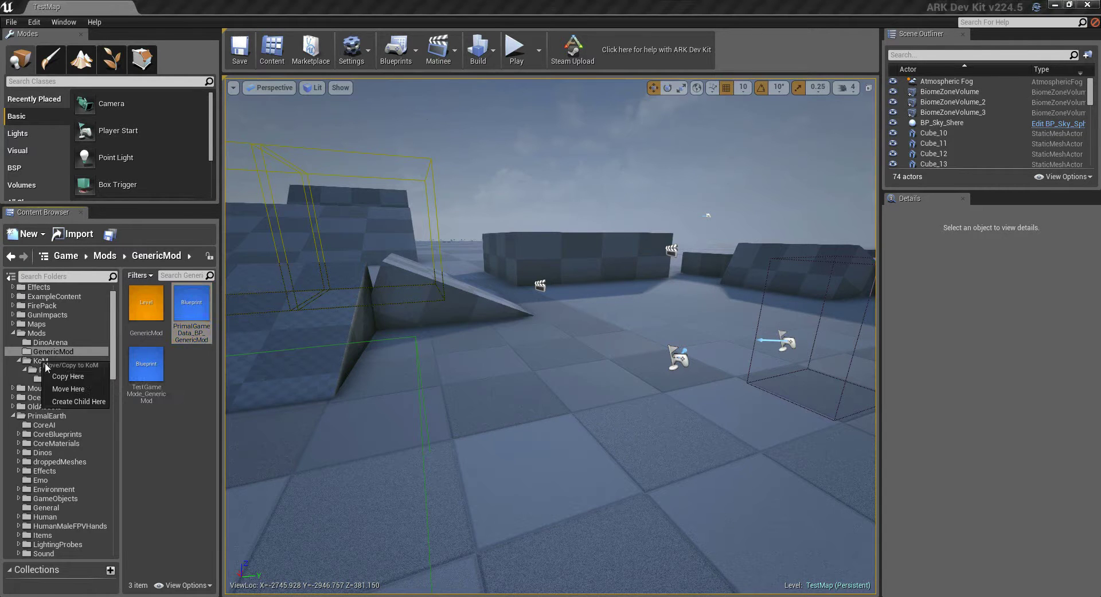
left_click(94, 378)
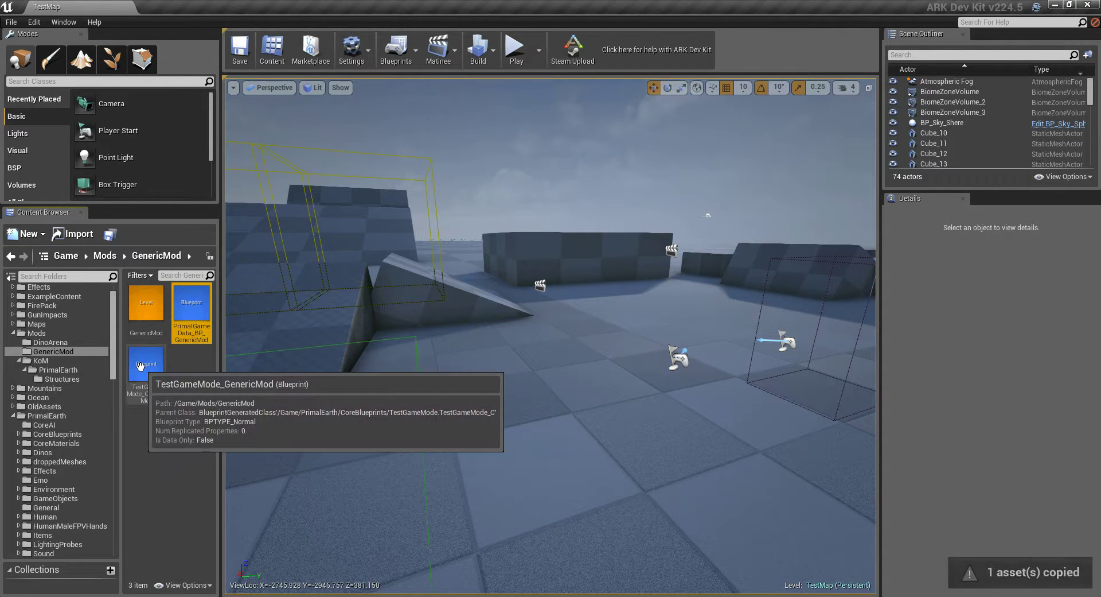
Copy the TestGameMode_GenericMod blueprint into KoM's PrimalEarth folder and move that copy up into the KoM folder
left_click_drag(132, 370, 65, 370)
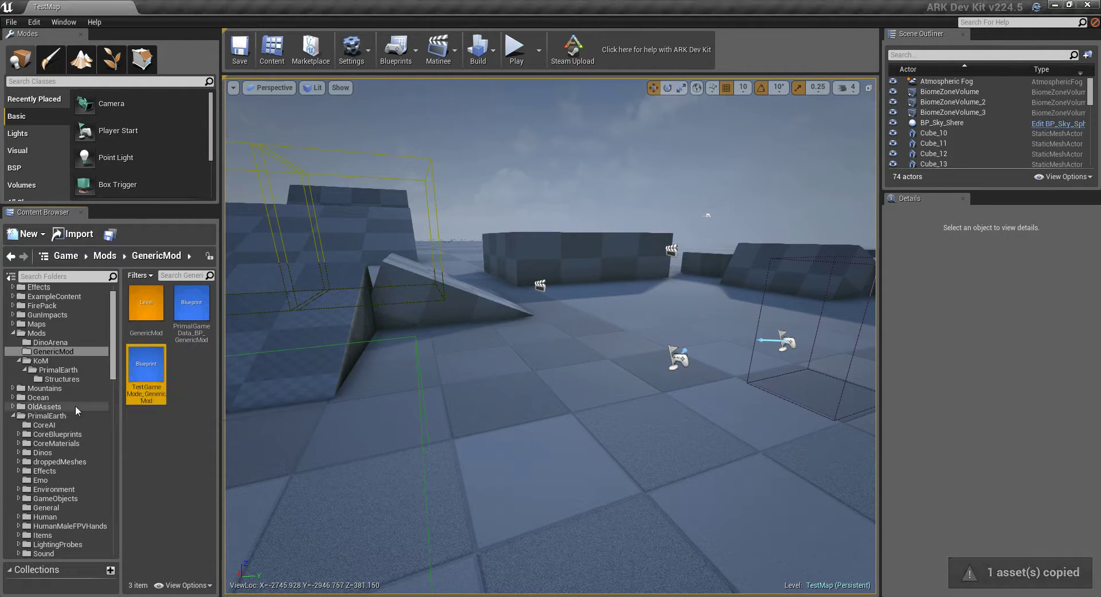
left_click(65, 369)
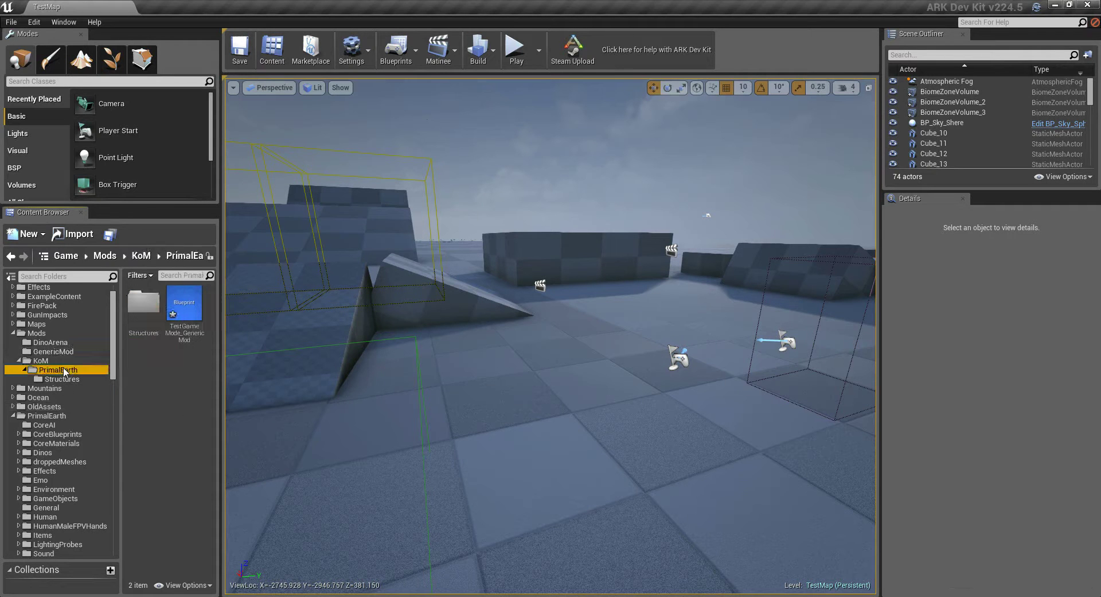
left_click_drag(185, 309, 53, 360)
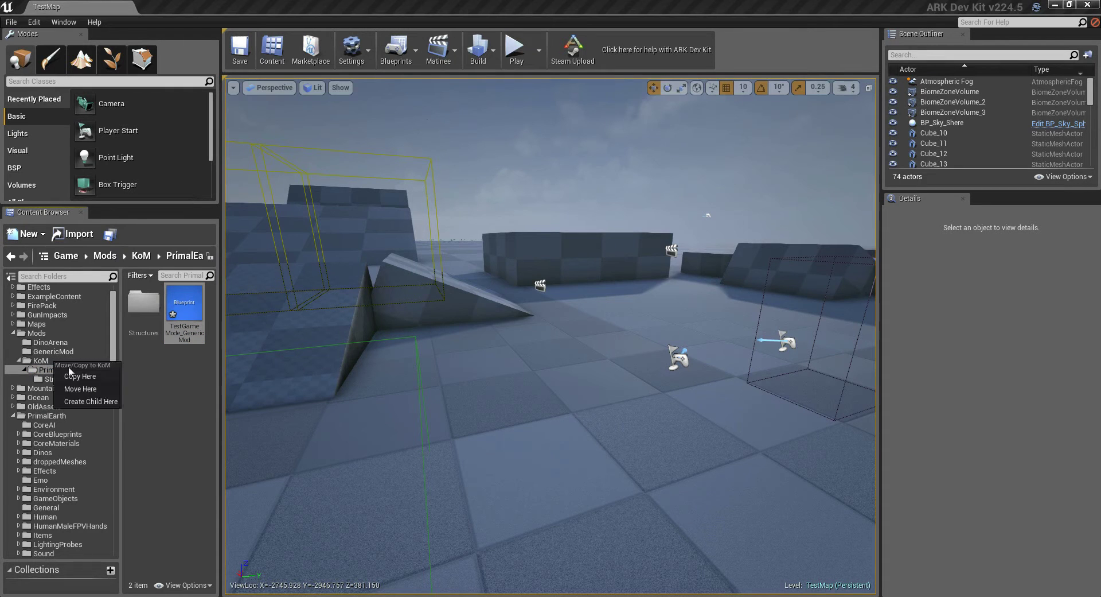
left_click(80, 389)
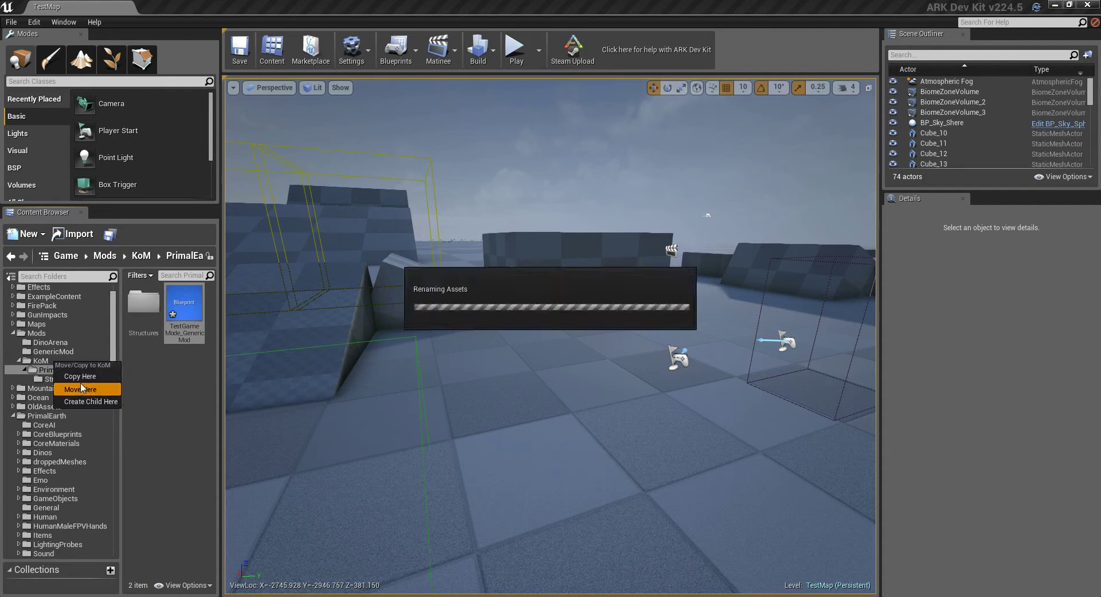
Open the PrimalGameData_BP_GenericMod blueprint in the KoM folder and set its Mod Name to "King of Mayhems Mods"
left_click(51, 361)
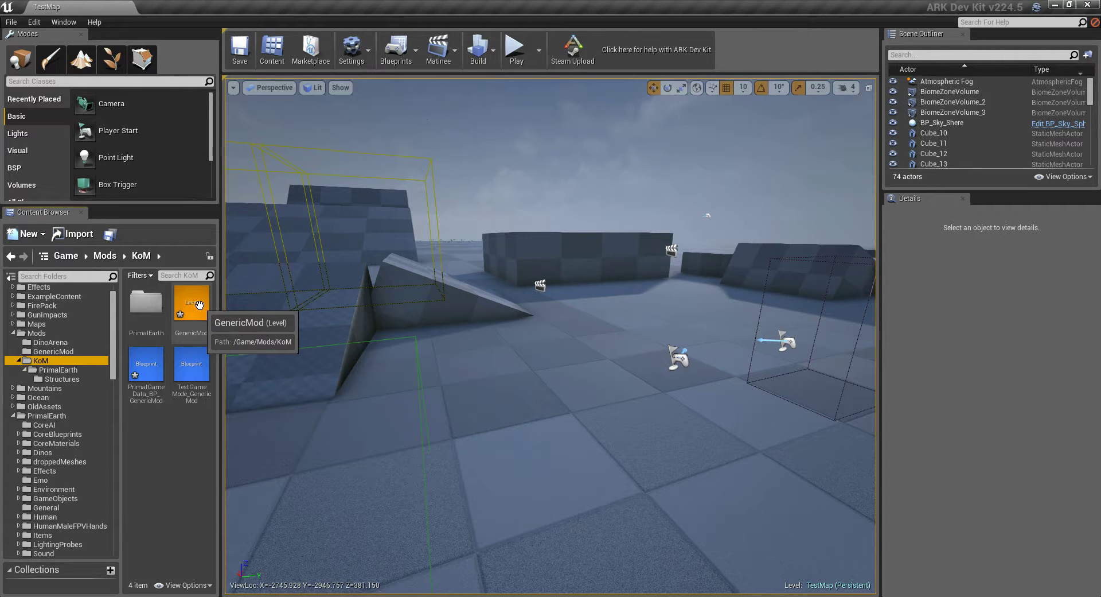
left_click(157, 366)
double_click(156, 366)
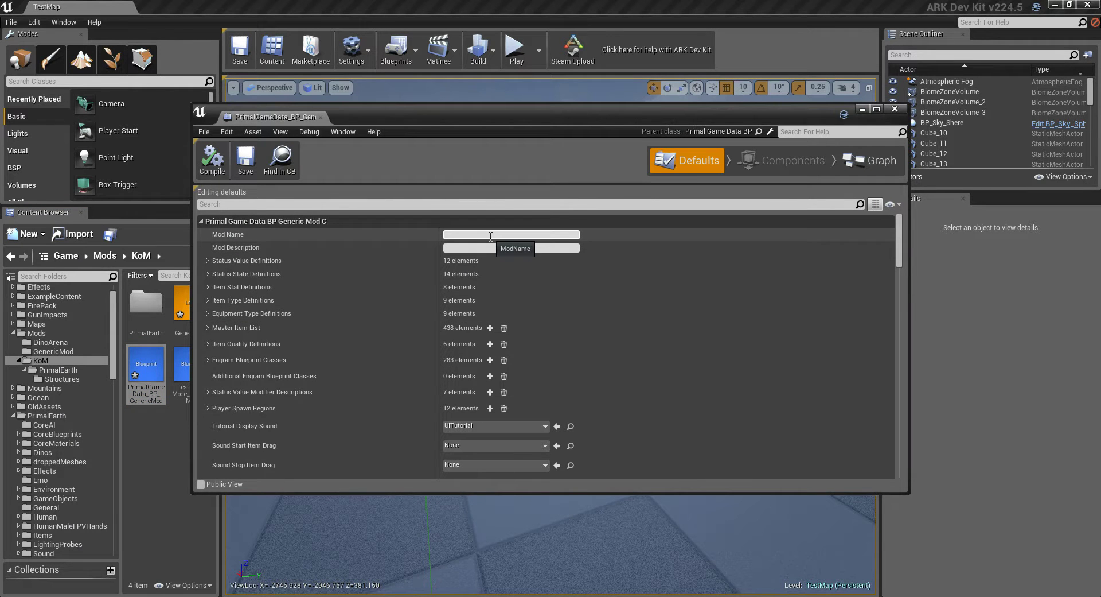
type("King of Mayhems Mods")
key("Tab")
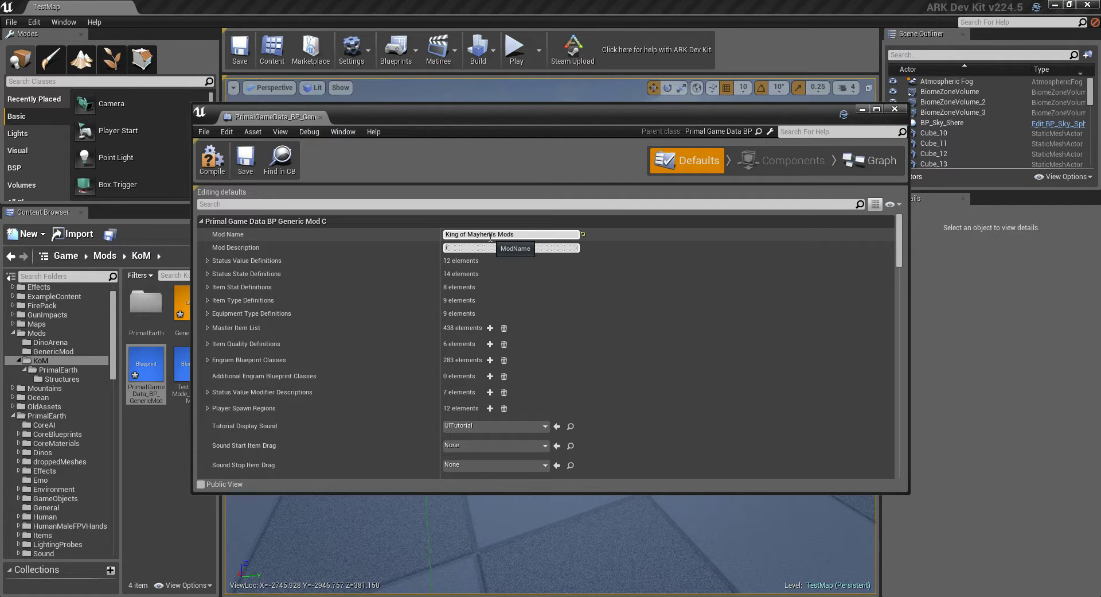
Set the Mod Description to "I wonder what this is"
type("I wonder what thi")
key("Return")
key("BackSpace")
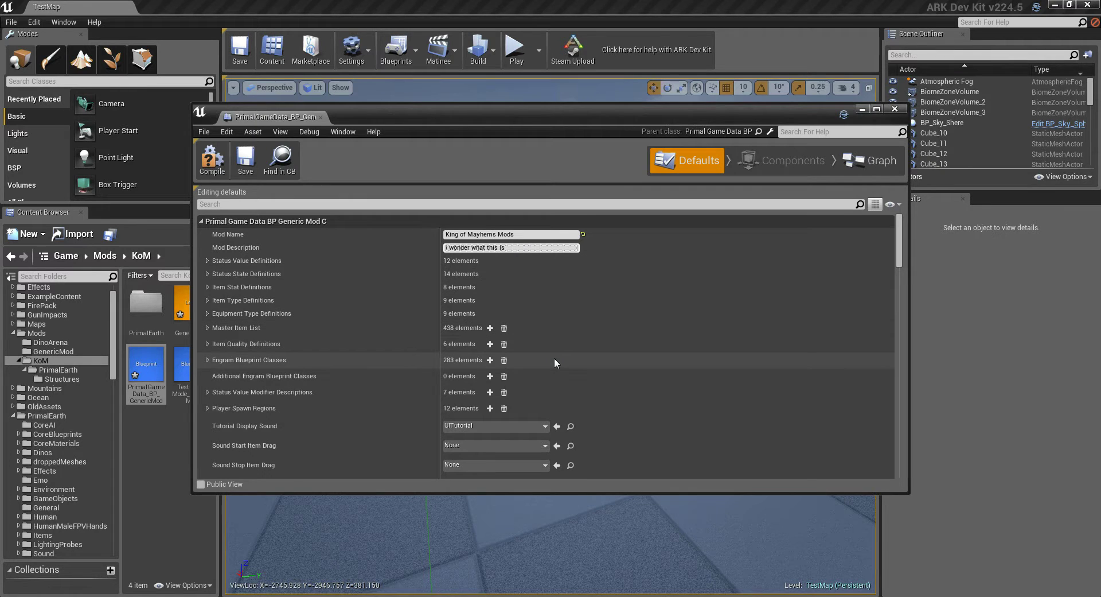
scroll(554, 363, "down", 2)
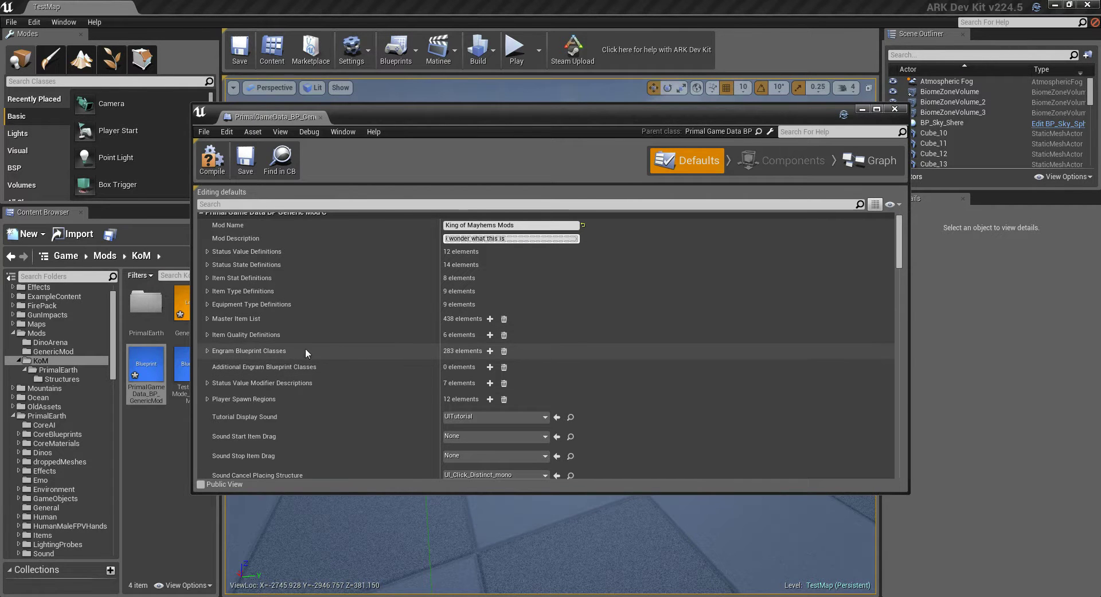
left_click(286, 354)
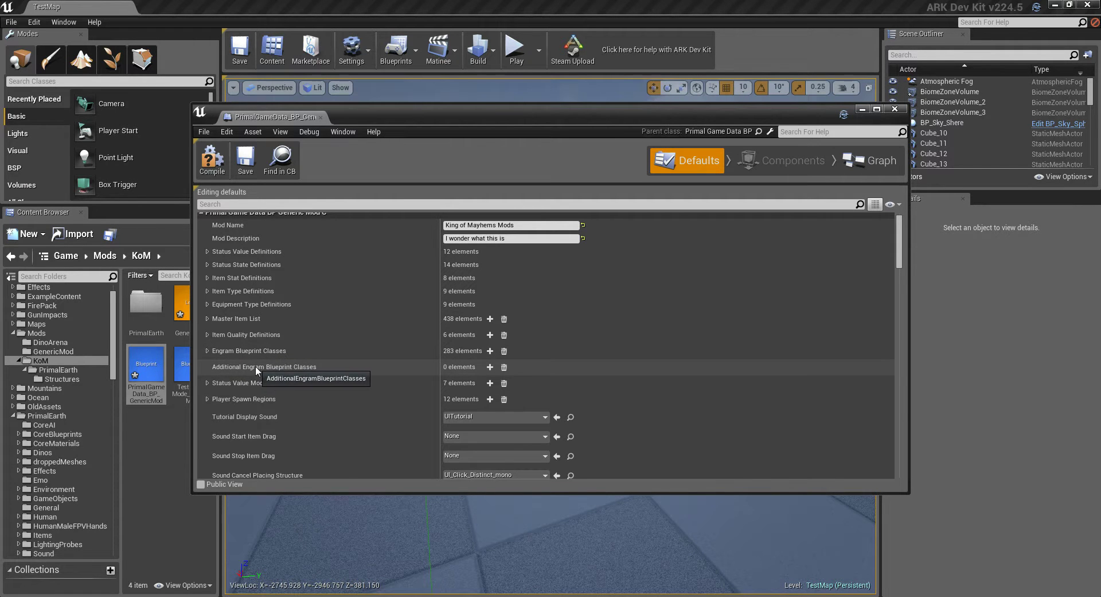
Expand Engram Blueprint Classes in the primal game data defaults and examine its engram entries
left_click(208, 352)
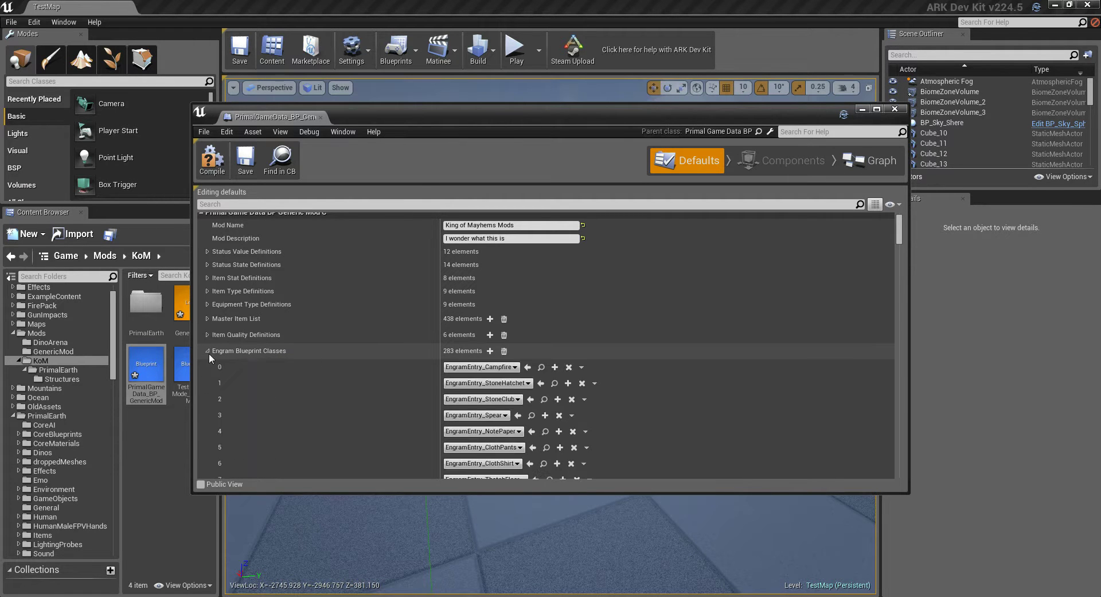
scroll(436, 361, "down", 3)
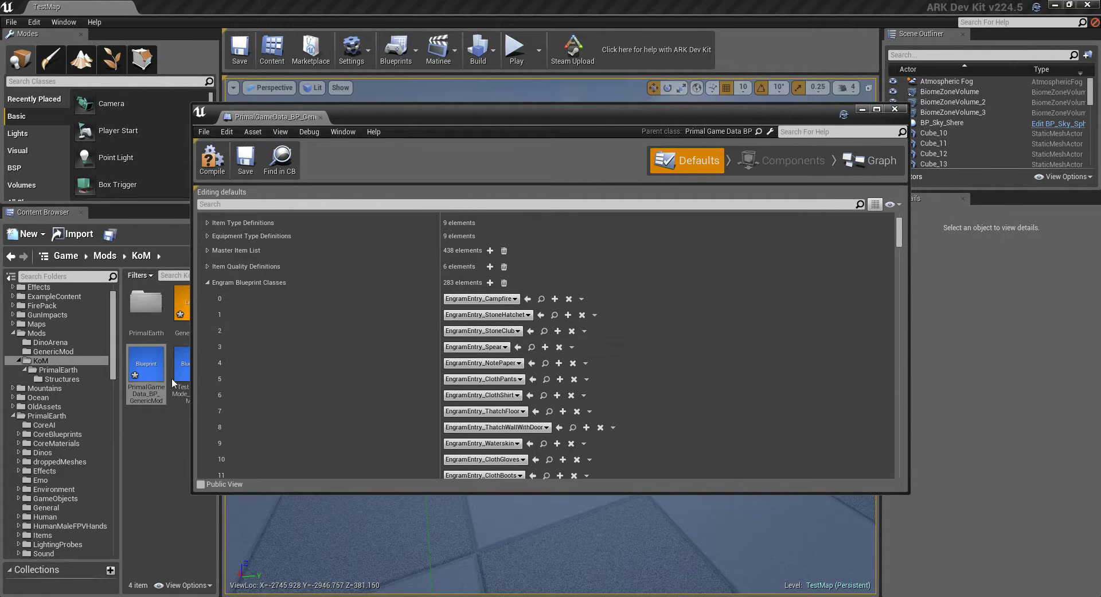
scroll(448, 355, "down", 3)
scroll(436, 354, "down", 2)
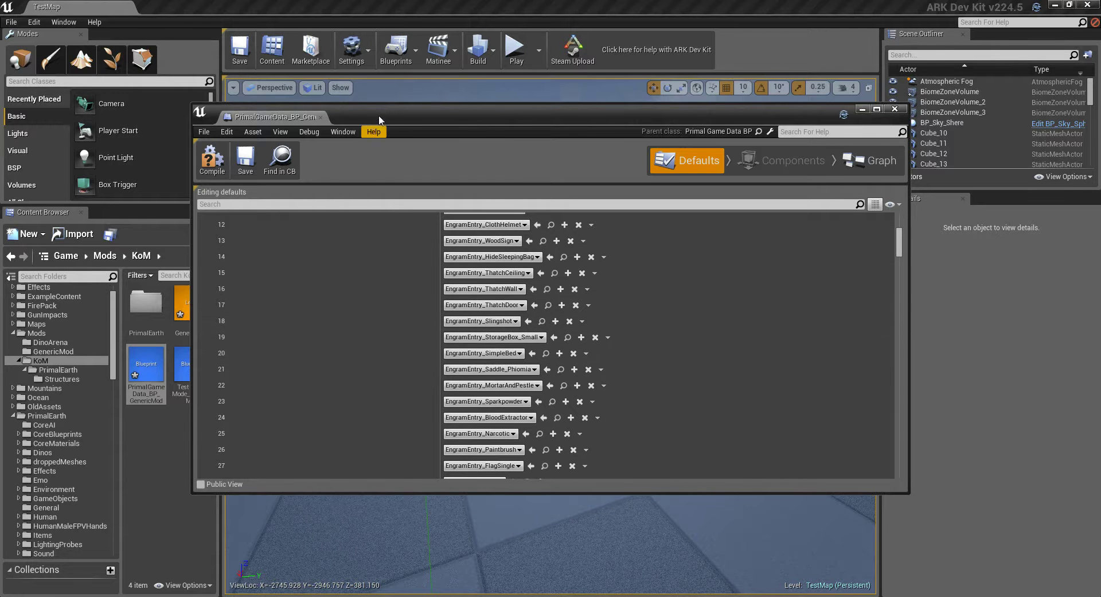
scroll(411, 294, "down", 15)
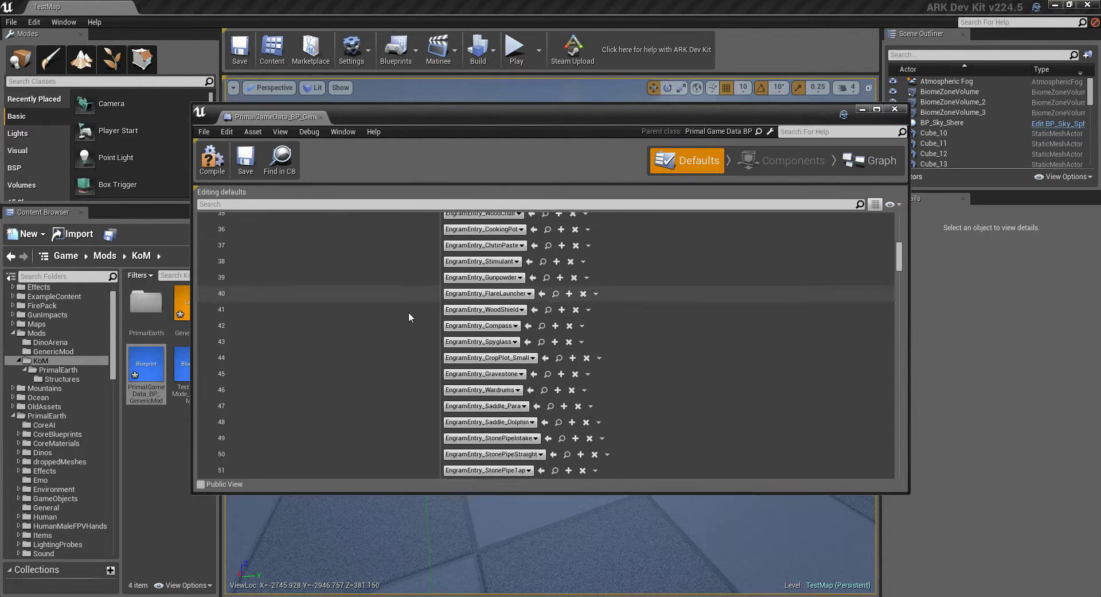
scroll(409, 314, "down", 13)
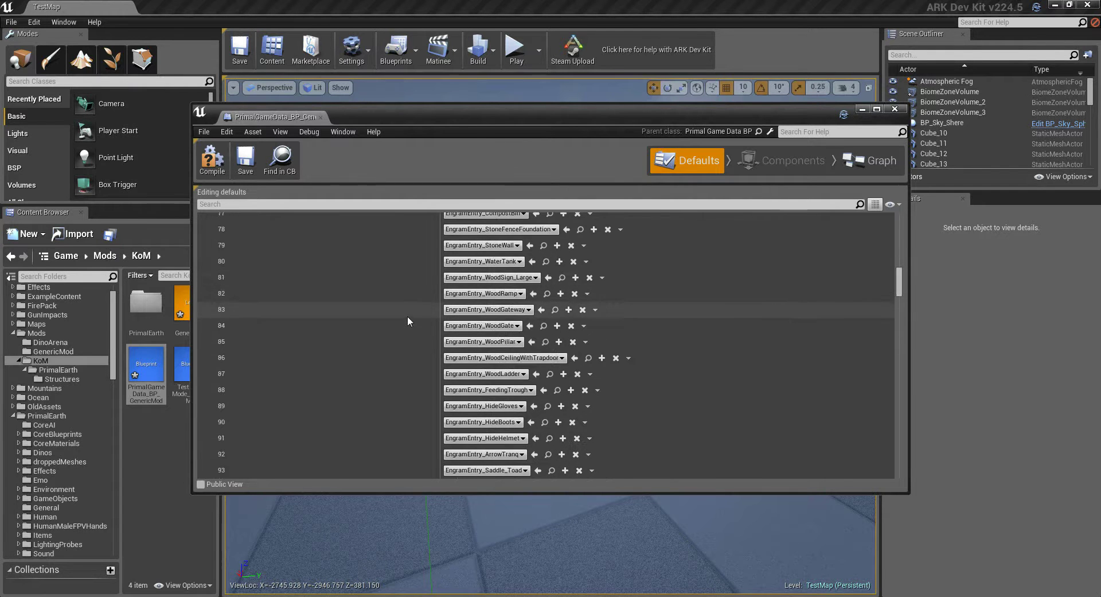
Examine the remaining primal game data defaults, from the sound settings through the remap options to the name tag icons
left_click_drag(899, 295, 902, 432)
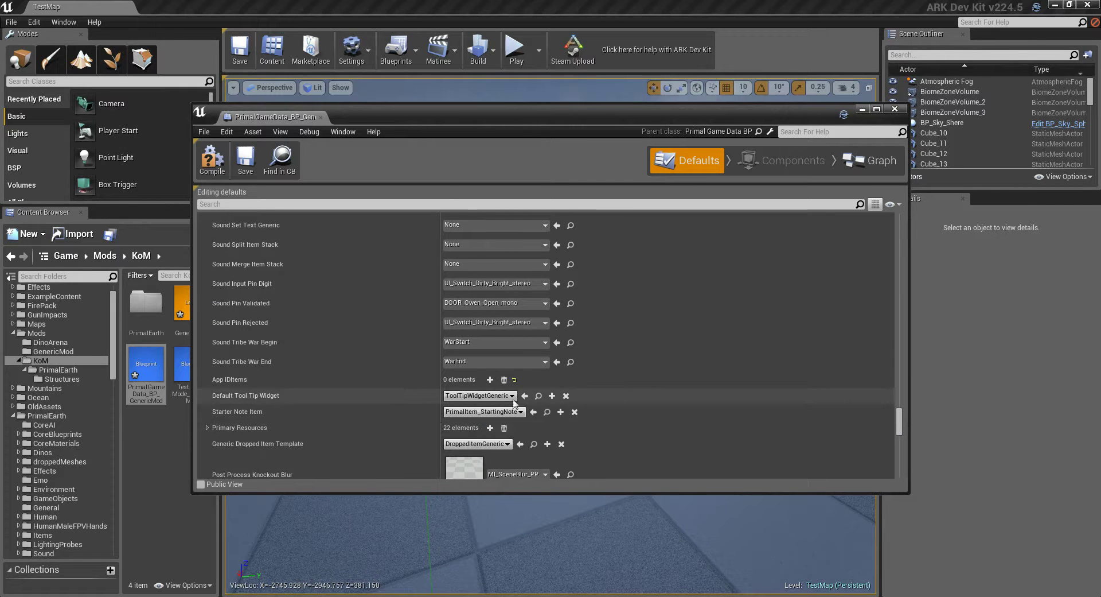
scroll(583, 406, "down", 5)
scroll(583, 408, "down", 1)
scroll(582, 406, "down", 10)
scroll(583, 406, "down", 2)
scroll(583, 406, "down", 3)
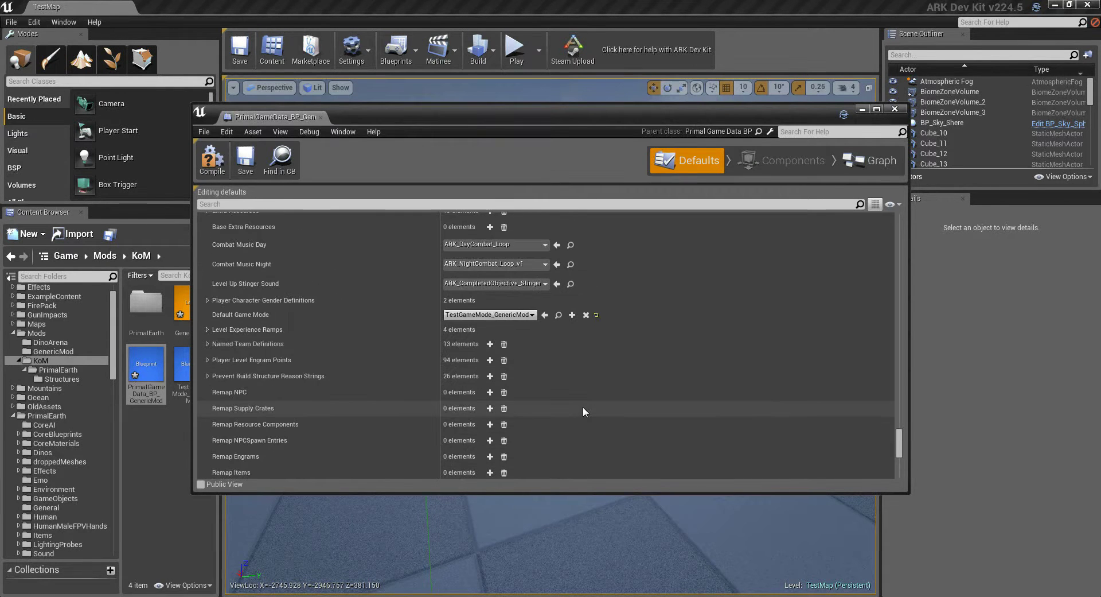
scroll(583, 407, "down", 2)
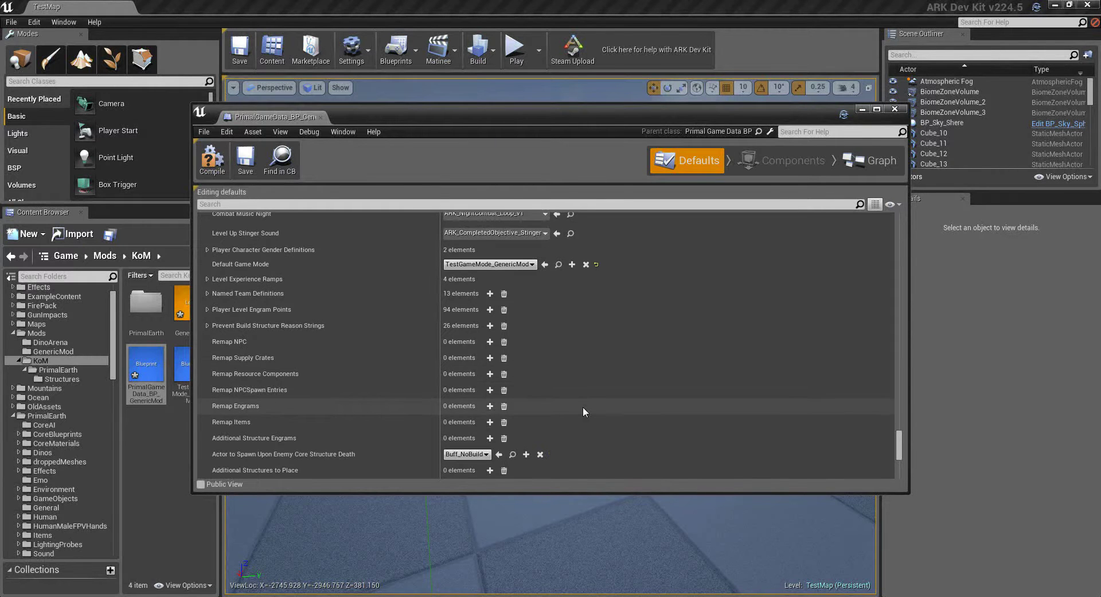
scroll(583, 406, "down", 5)
scroll(583, 406, "down", 12)
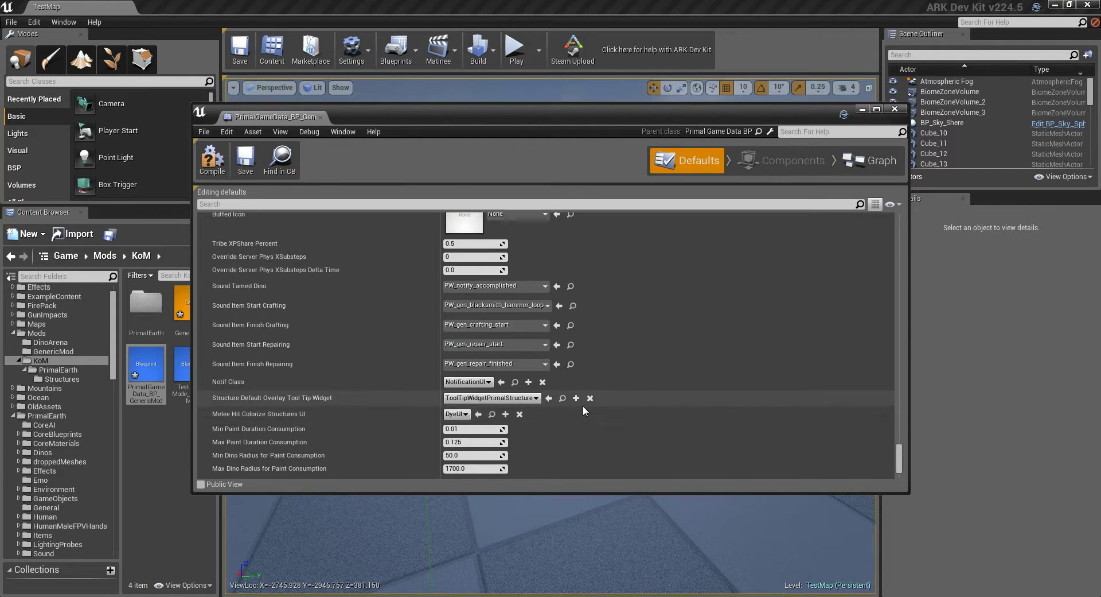
scroll(583, 412, "down", 7)
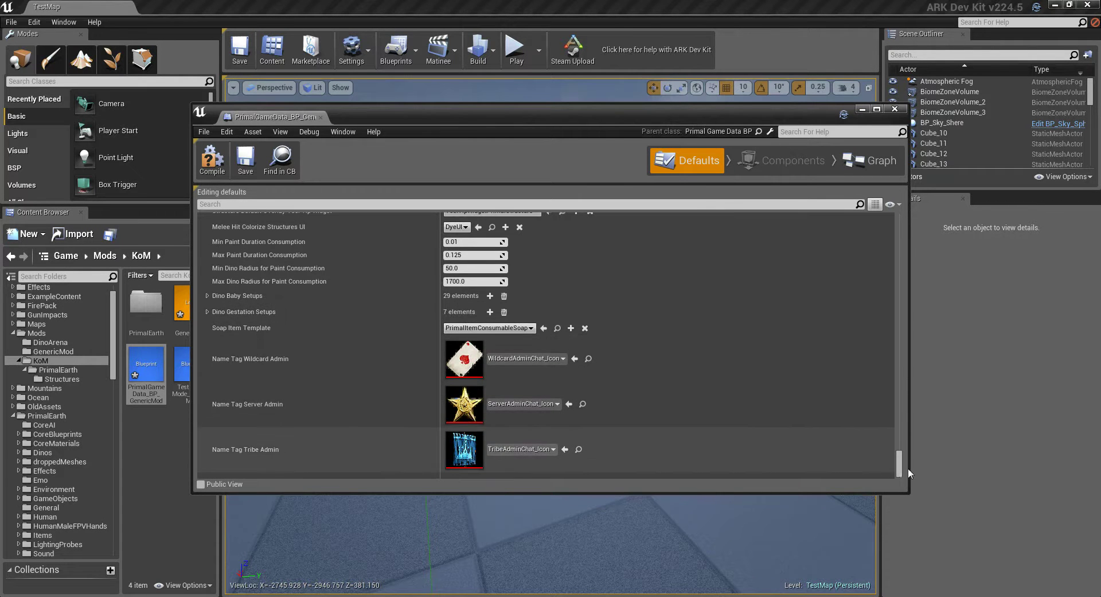
left_click_drag(899, 466, 899, 221)
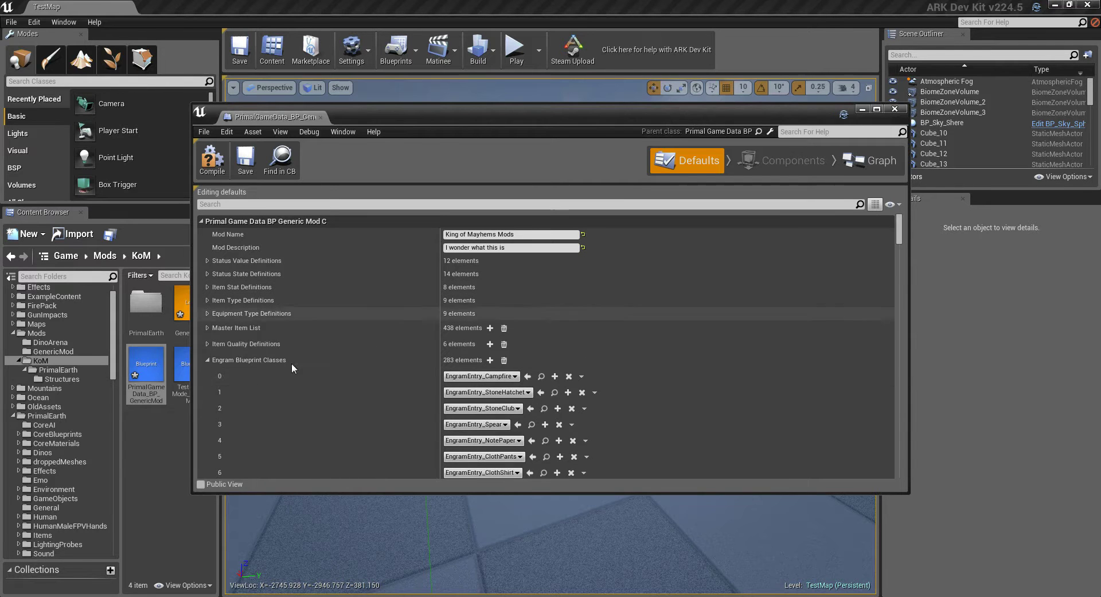
Collapse Engram Blueprint Classes and look through the defaults down to the Default Game Mode property
left_click(208, 359)
scroll(556, 411, "down", 5)
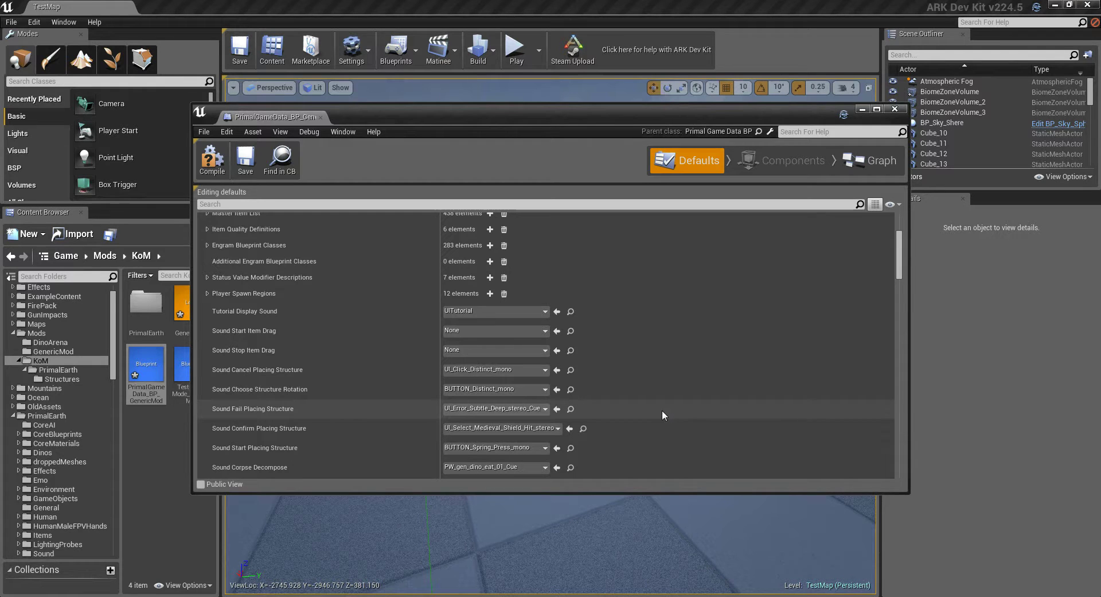
scroll(663, 408, "down", 3)
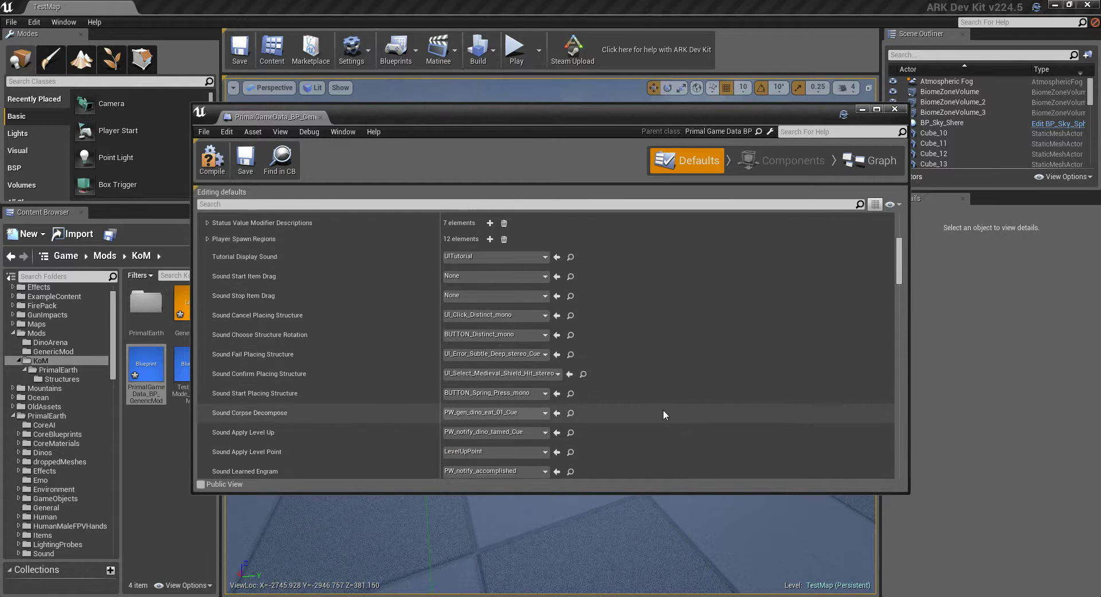
scroll(664, 414, "down", 3)
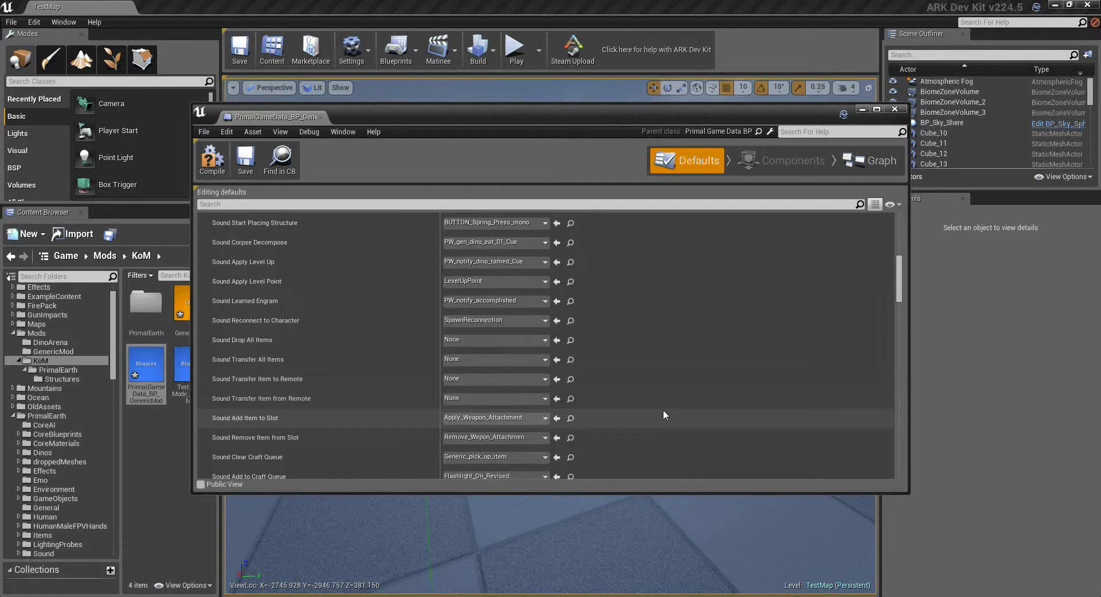
scroll(664, 414, "down", 1)
scroll(663, 411, "down", 8)
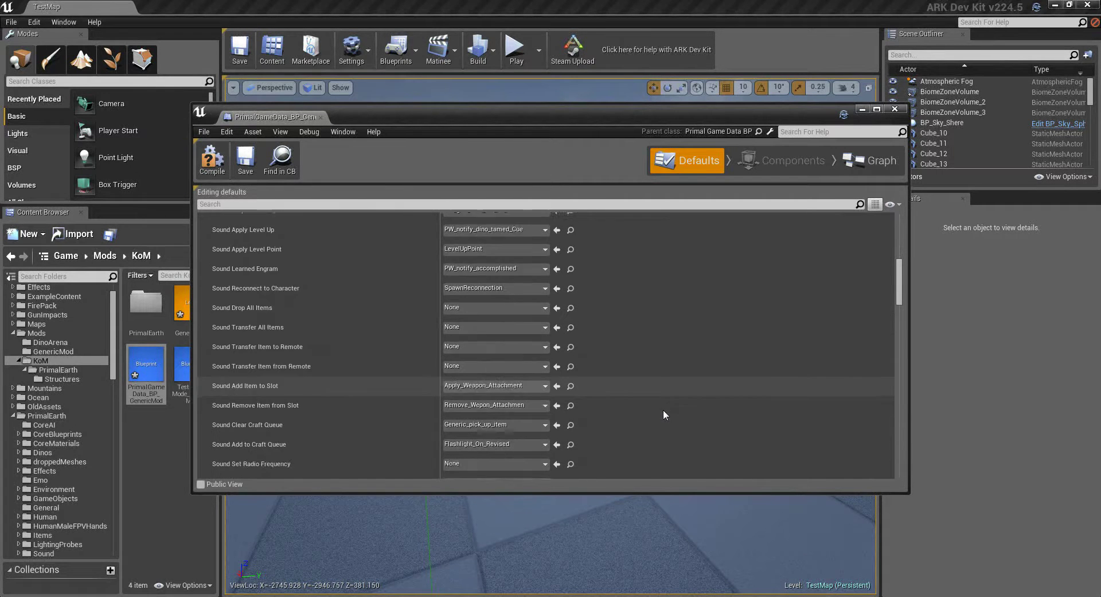
scroll(664, 410, "down", 3)
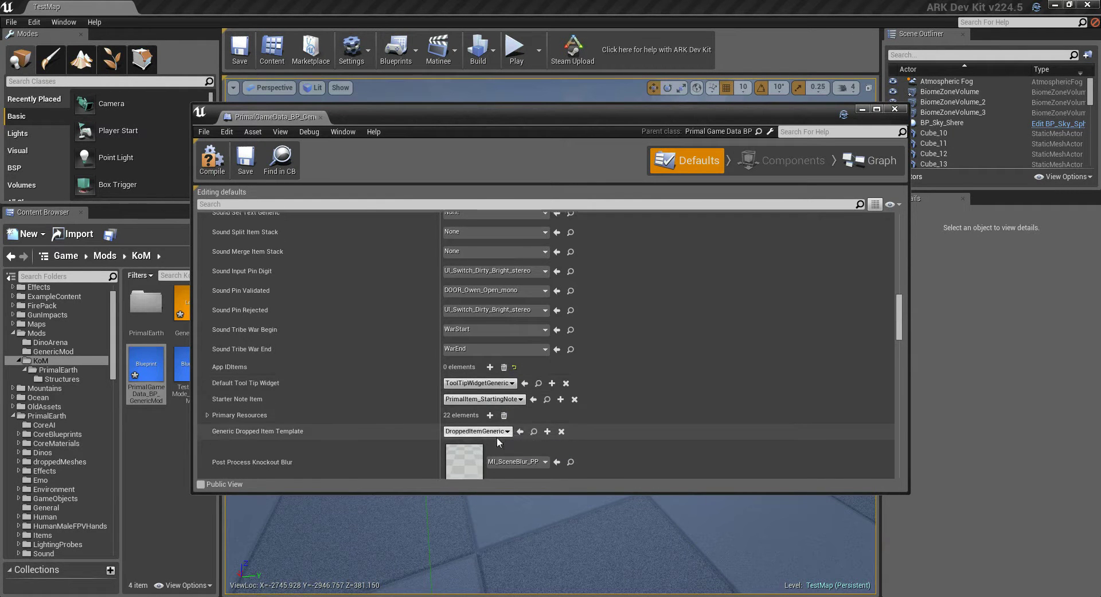
scroll(497, 439, "down", 3)
scroll(498, 440, "down", 12)
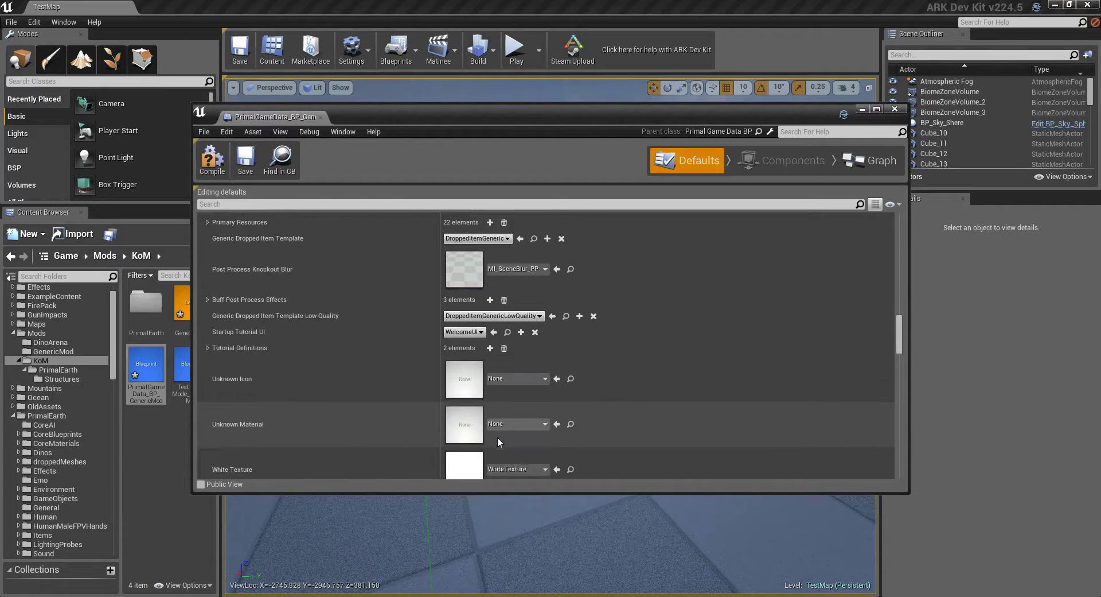
scroll(498, 437, "down", 10)
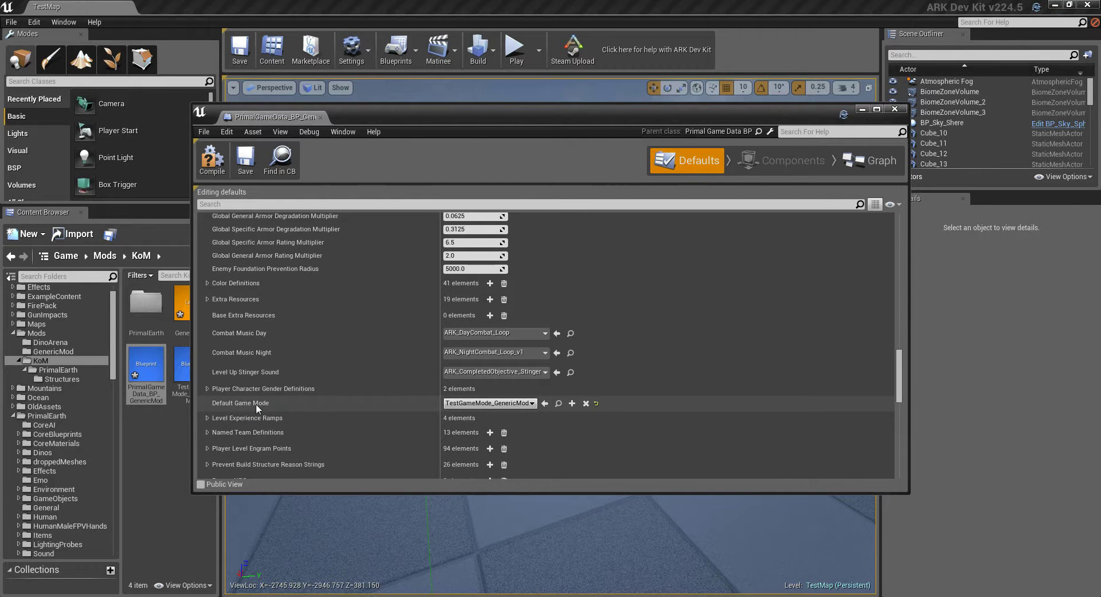
Assign the KoM folder's TestGameMode_GenericMod blueprint as the Default Game Mode and check the available game modes
left_click_drag(400, 117, 487, 126)
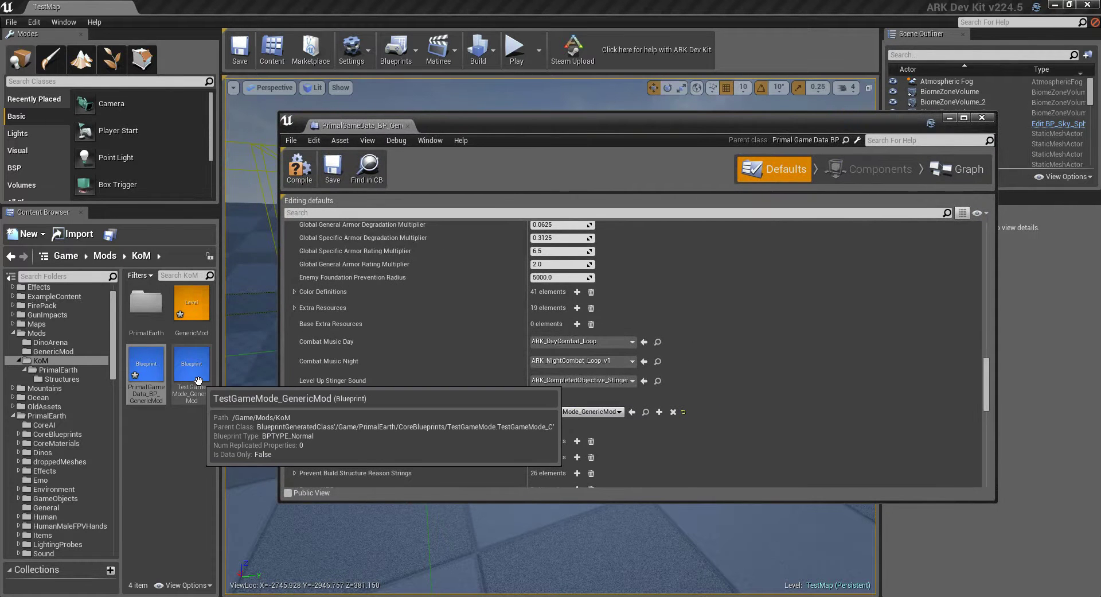
left_click(35, 352)
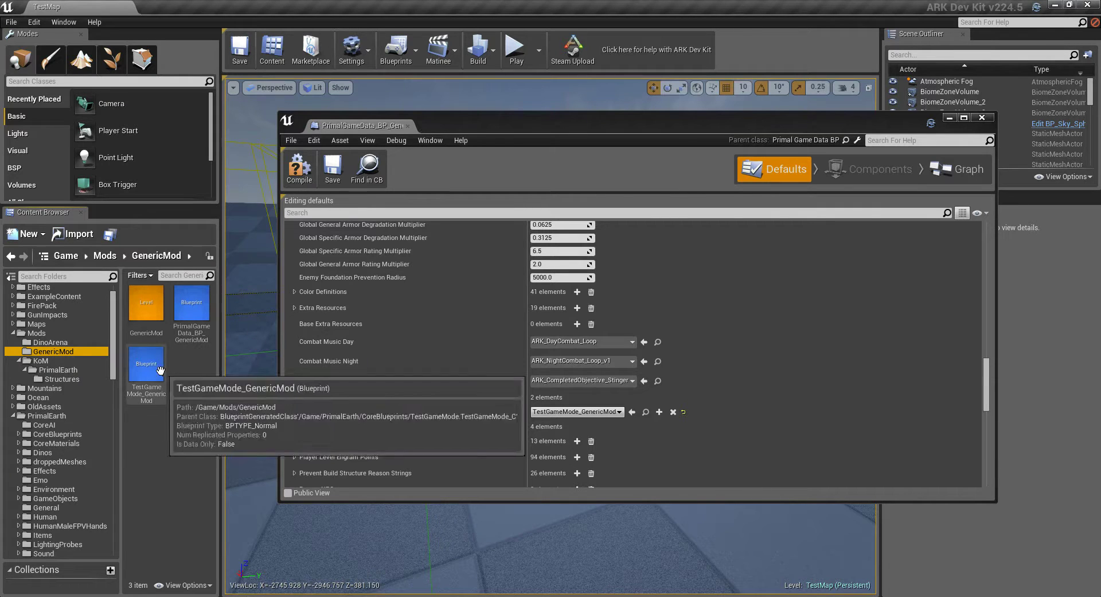
left_click(64, 370)
left_click(41, 360)
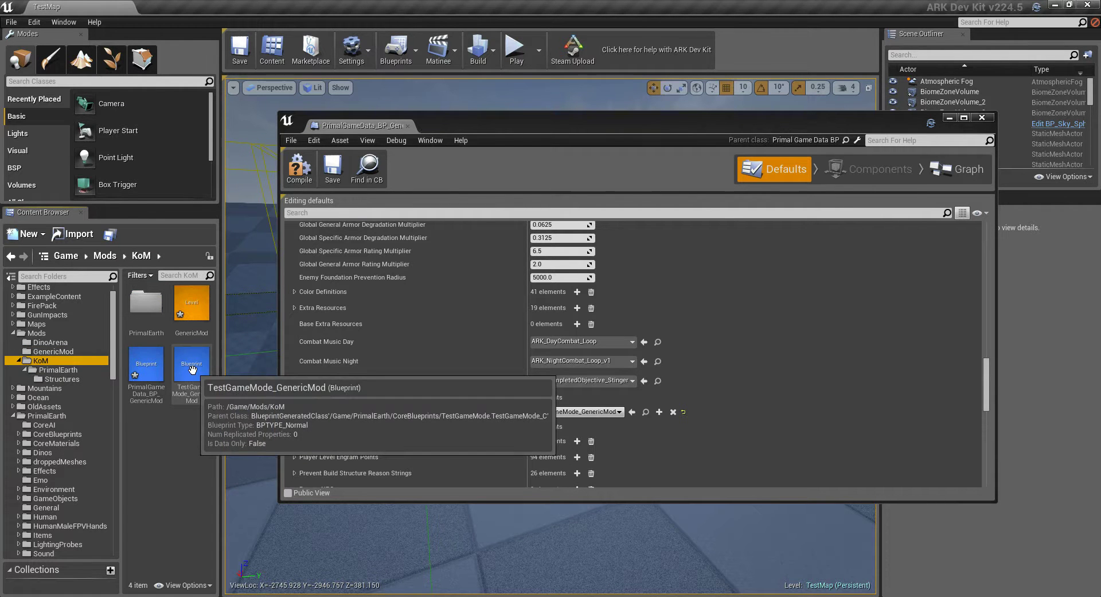
left_click(194, 368)
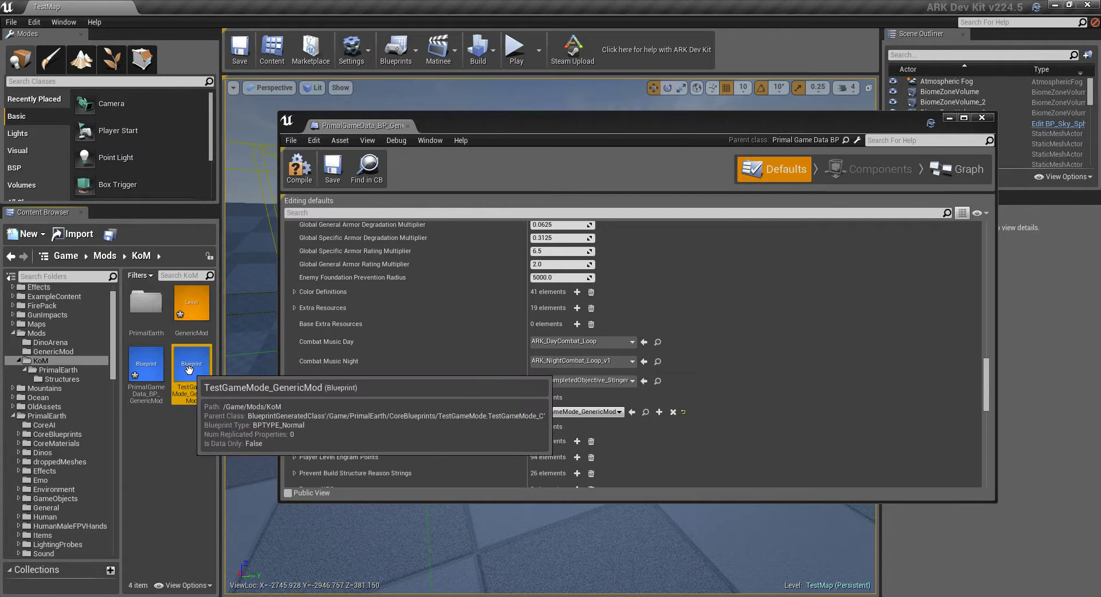
left_click(632, 411)
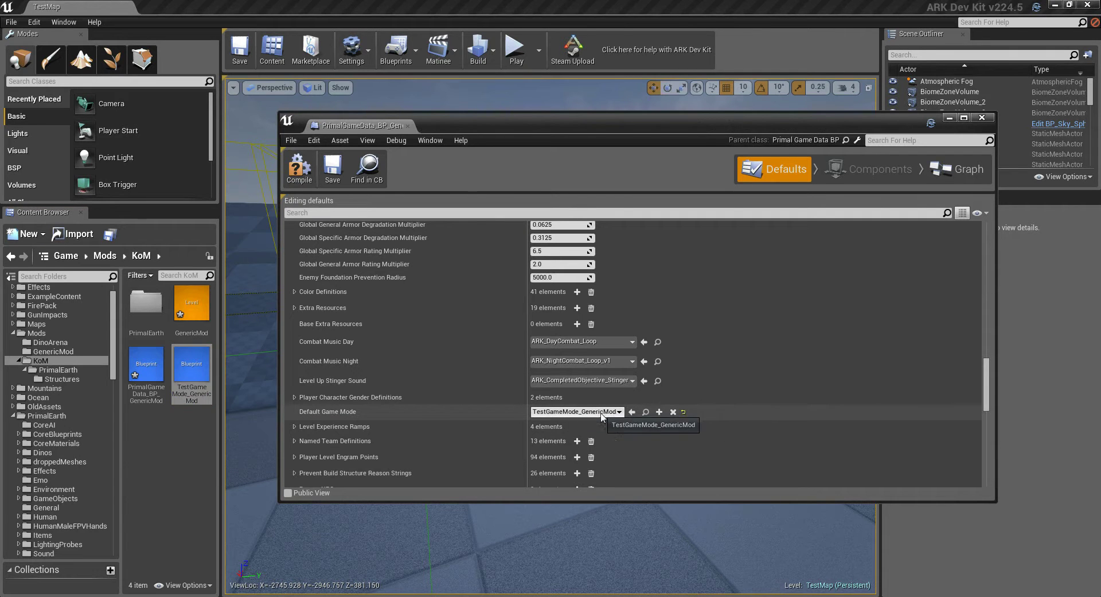
left_click(613, 413)
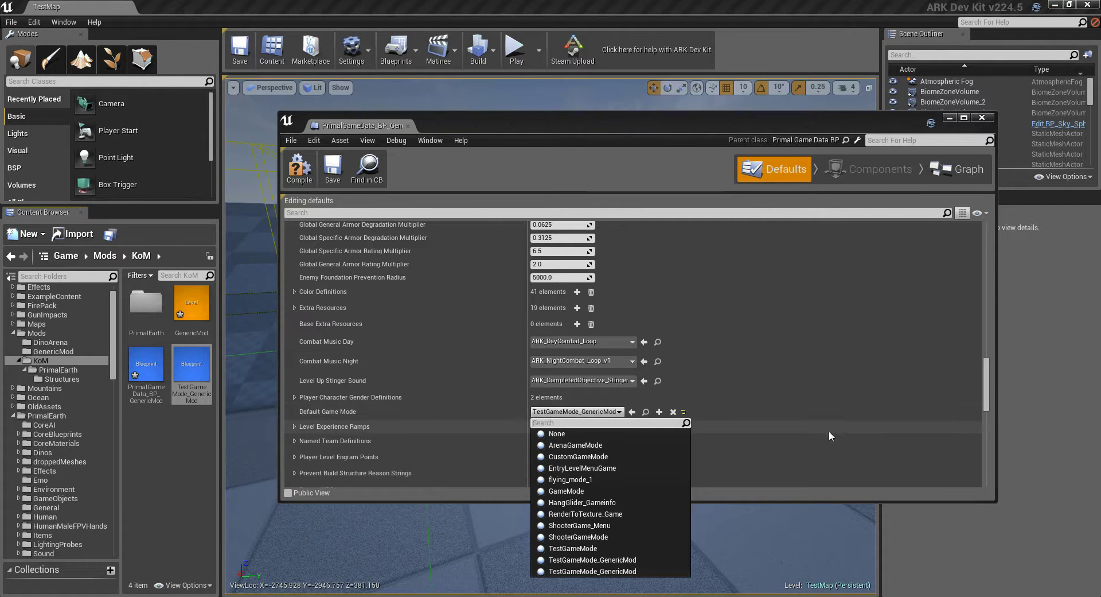
left_click(841, 453)
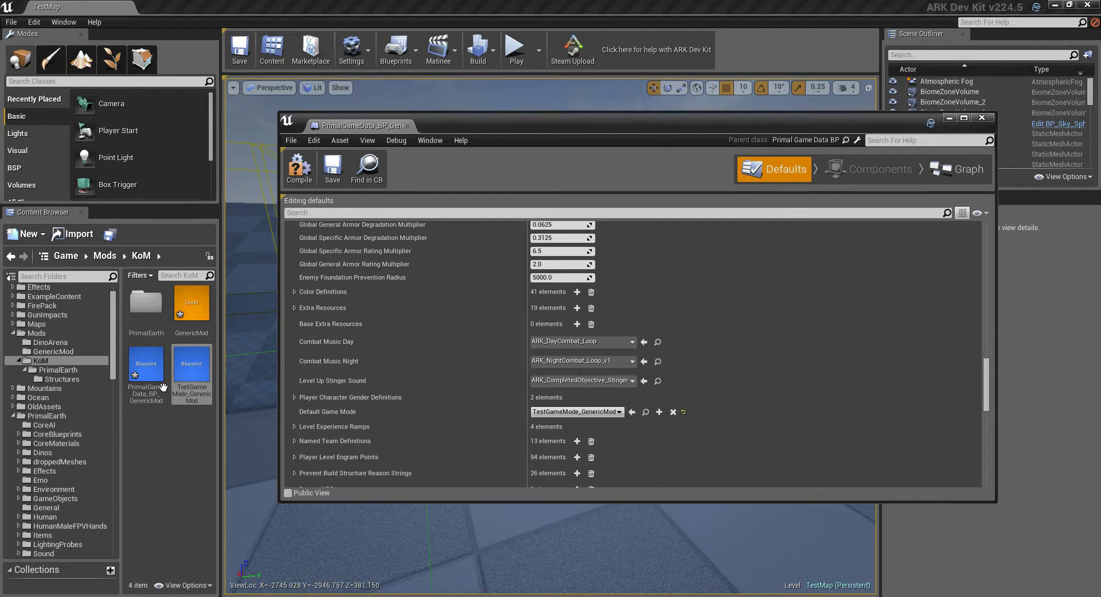
Rename the TestGameMode_GenericMod blueprint in the KoM folder to TestGameMode_KoM_Mods
left_click(207, 395)
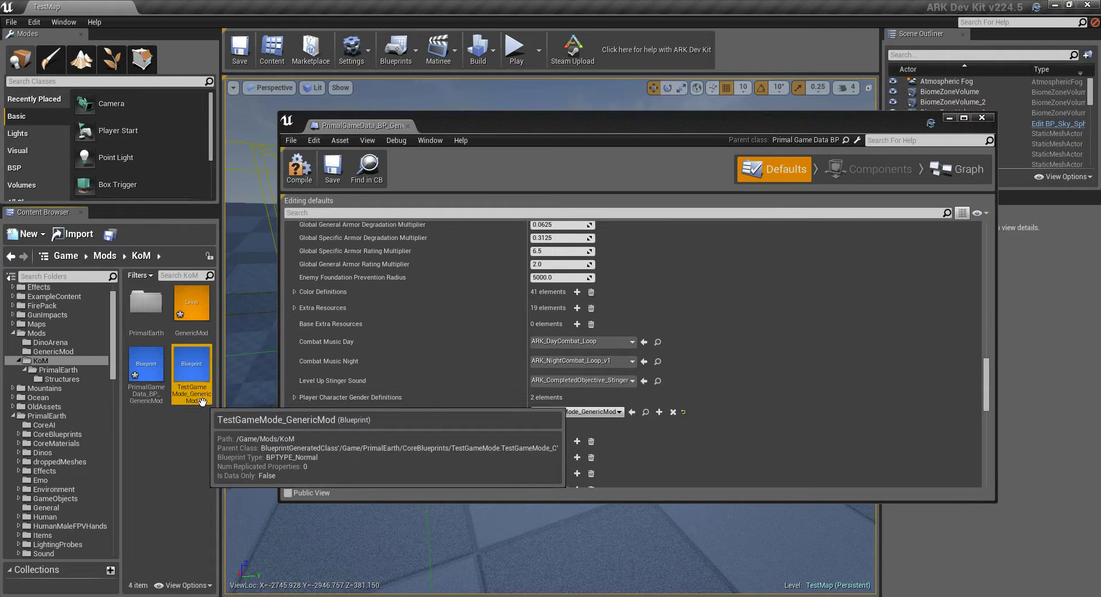
left_click(193, 393)
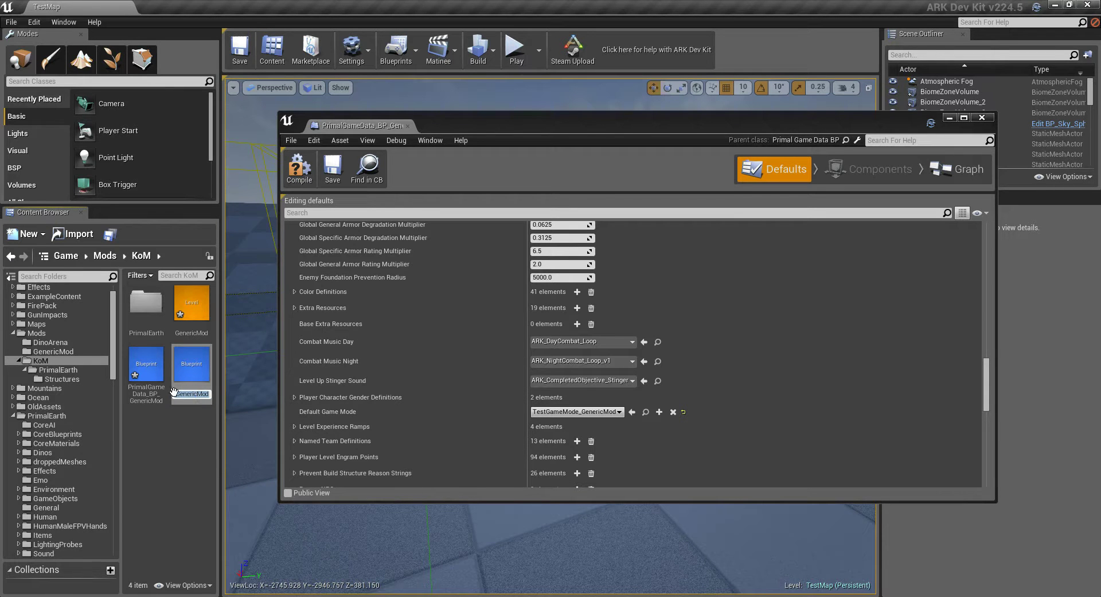
left_click_drag(176, 394, 216, 398)
type("KoMMods")
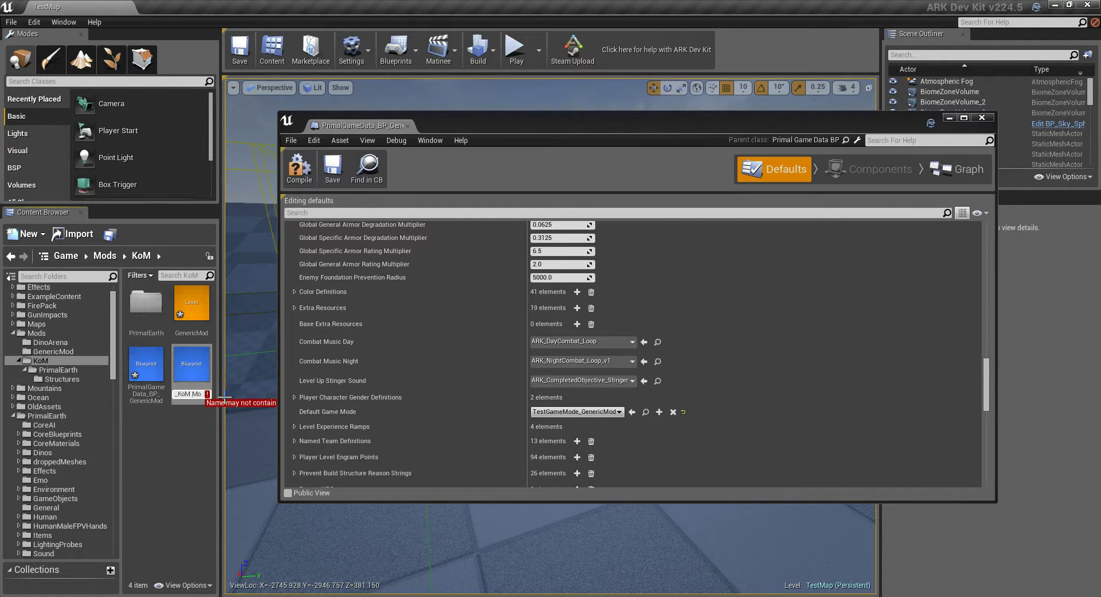
key("BackSpace")
key("Right")
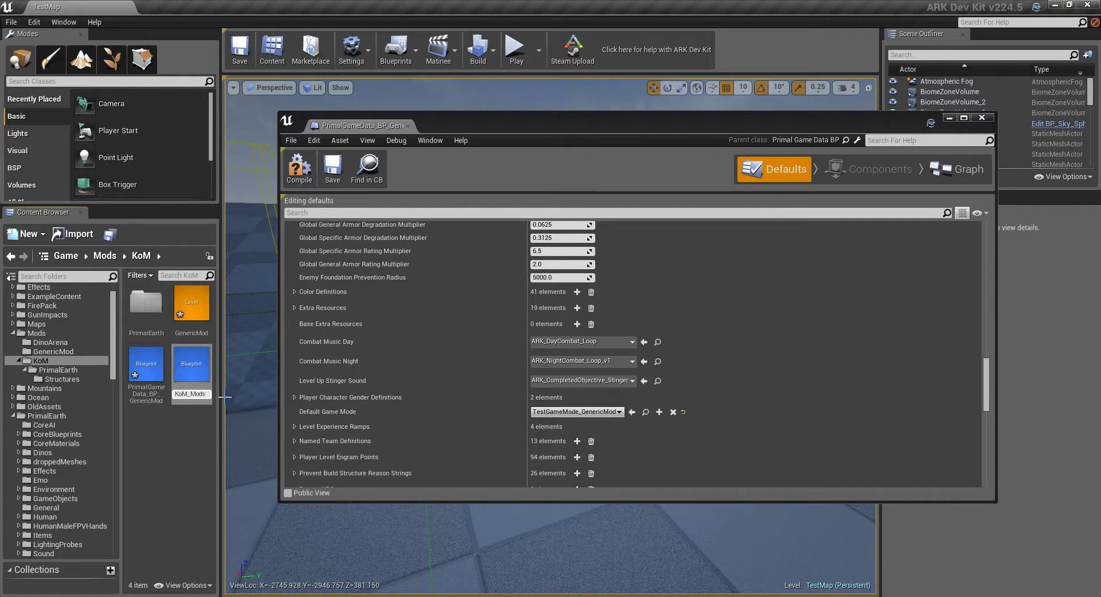
key("Return")
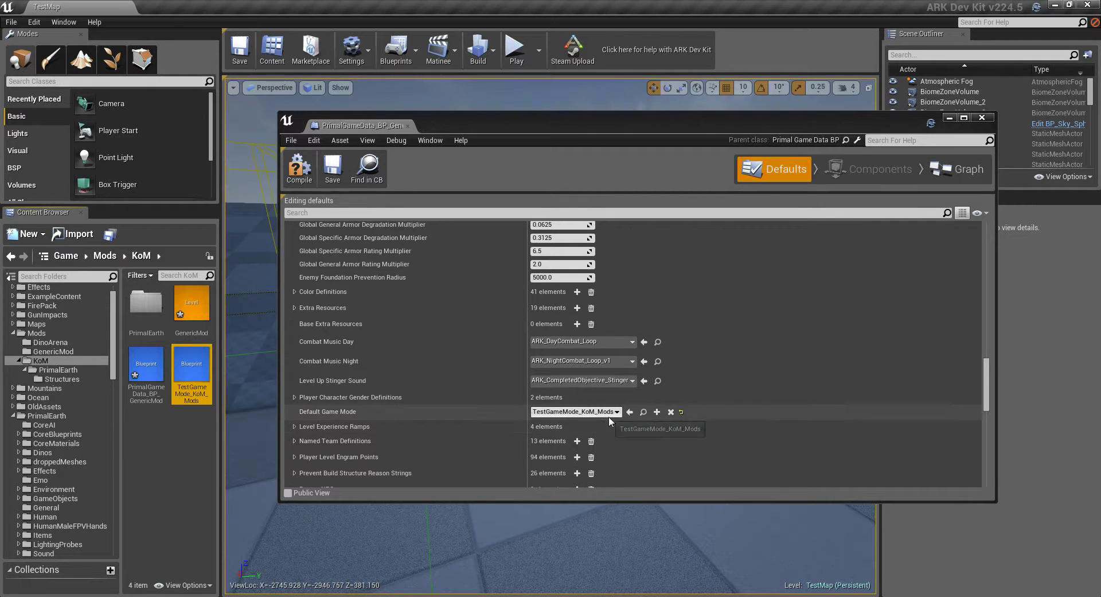
Save and compile the PrimalGameData_BP_GenericMod blueprint
left_click(332, 168)
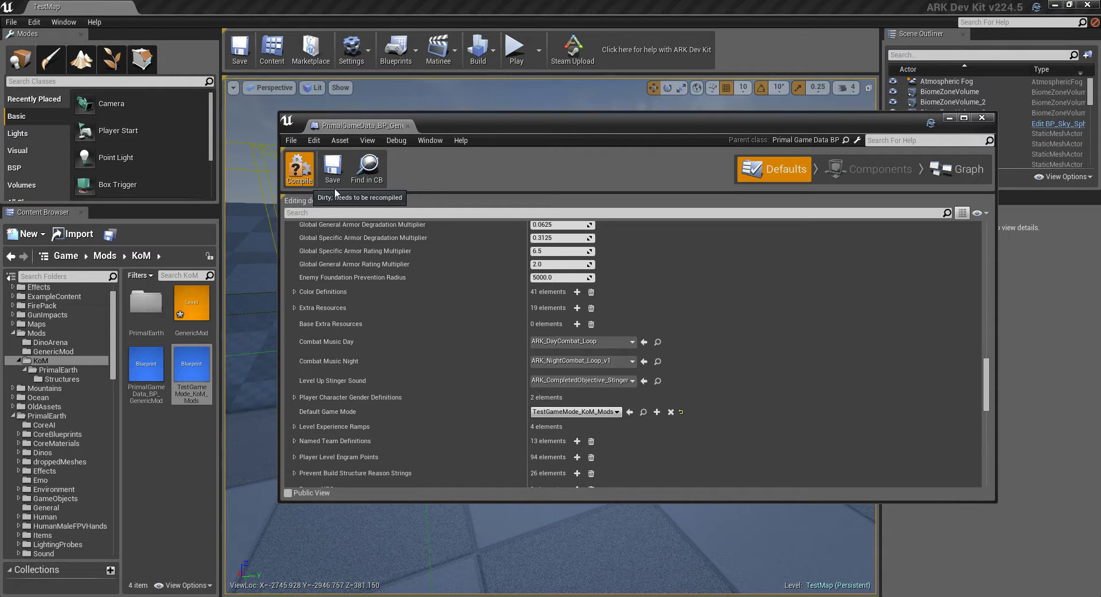
left_click(298, 181)
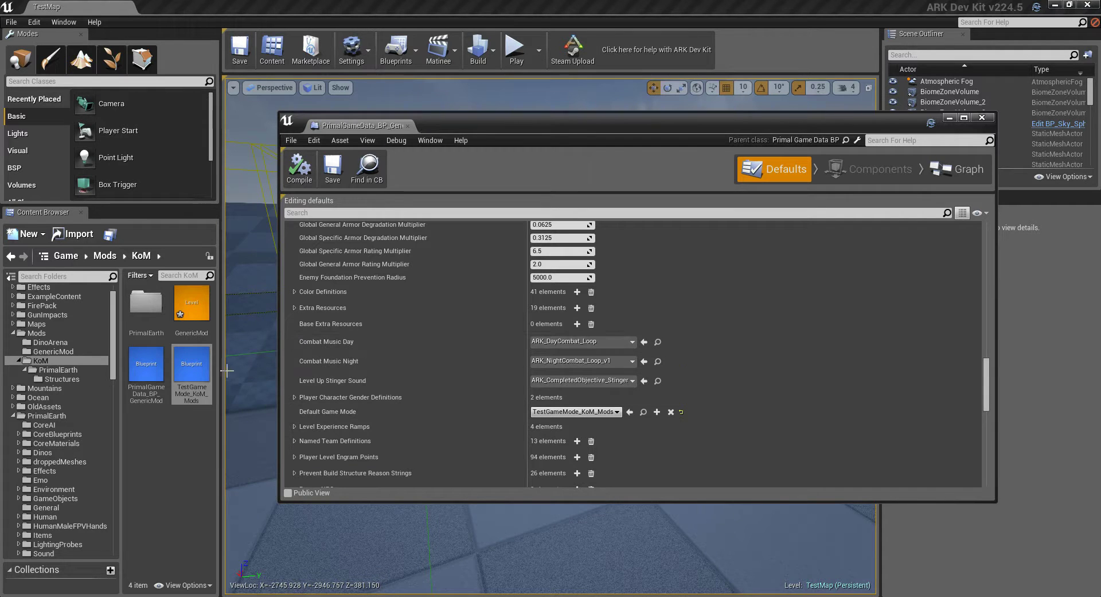
Rename the PrimalGameData_BP_GenericMod blueprint in the KoM folder to PrimalGameData_BP_KoM_Mod
left_click(159, 399)
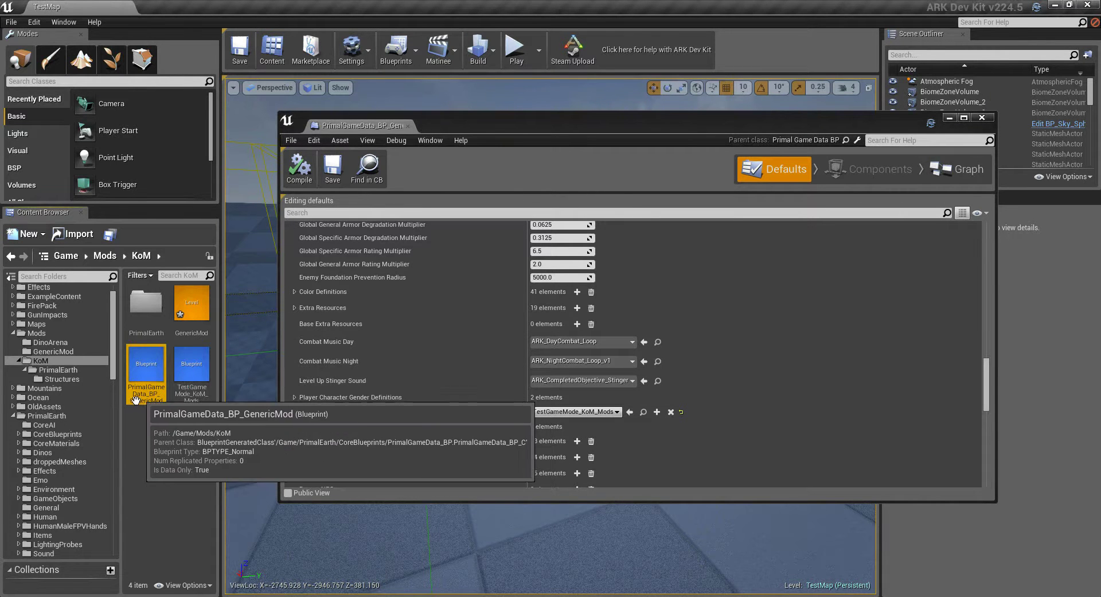
left_click(138, 394)
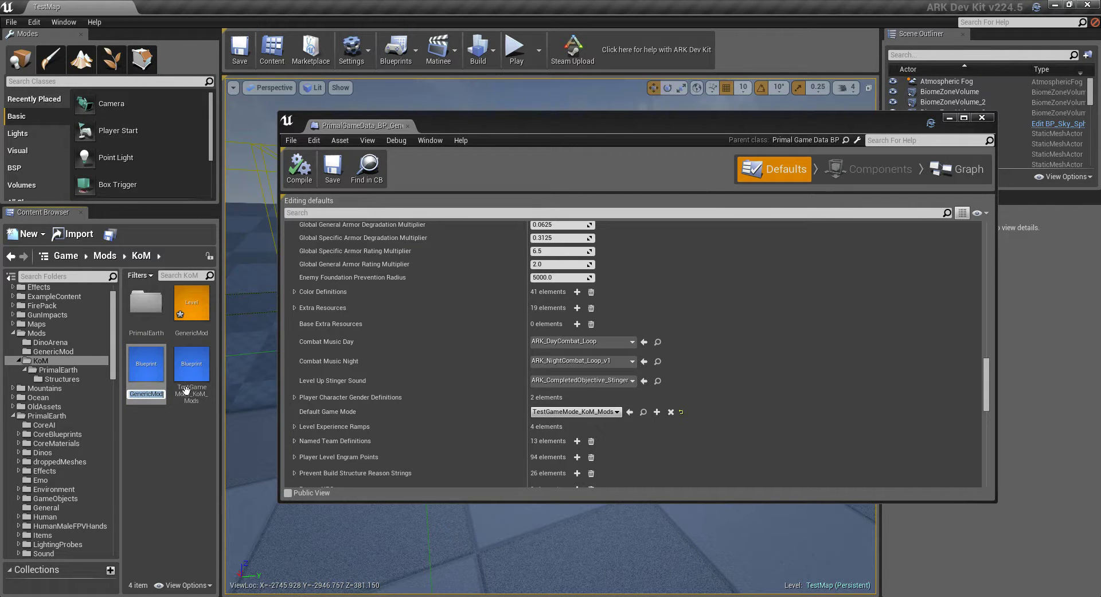
key("End")
key("BackSpace")
key("BackSpace")
key("BackSpace")
key("BackSpace")
key("BackSpace")
key("BackSpace")
key("BackSpace")
key("BackSpace")
key("BackSpace")
key("BackSpace")
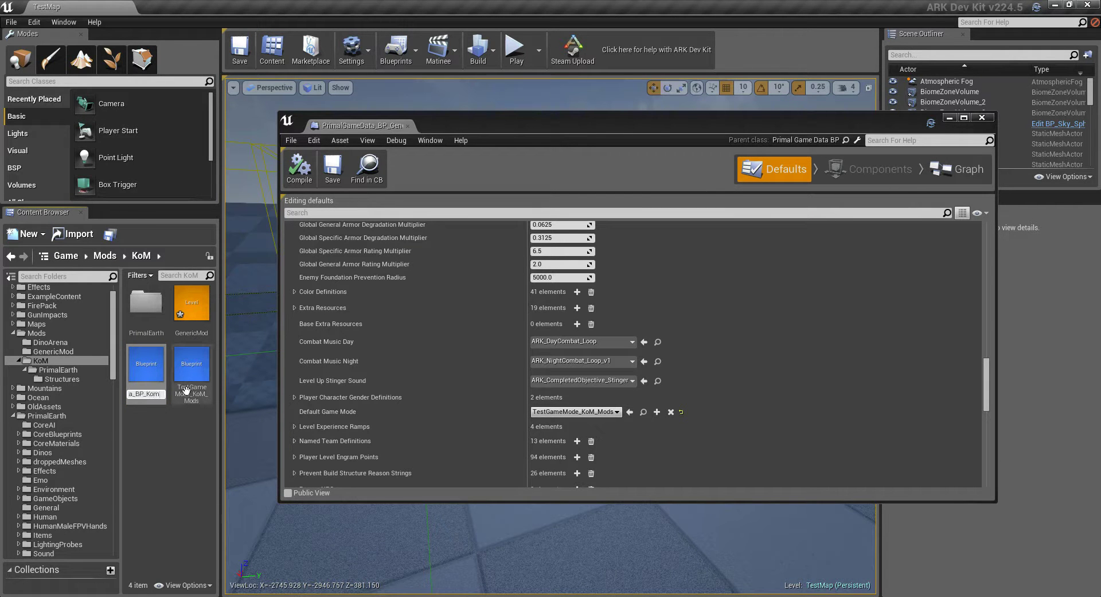
type("KoM_Mod")
key("Return")
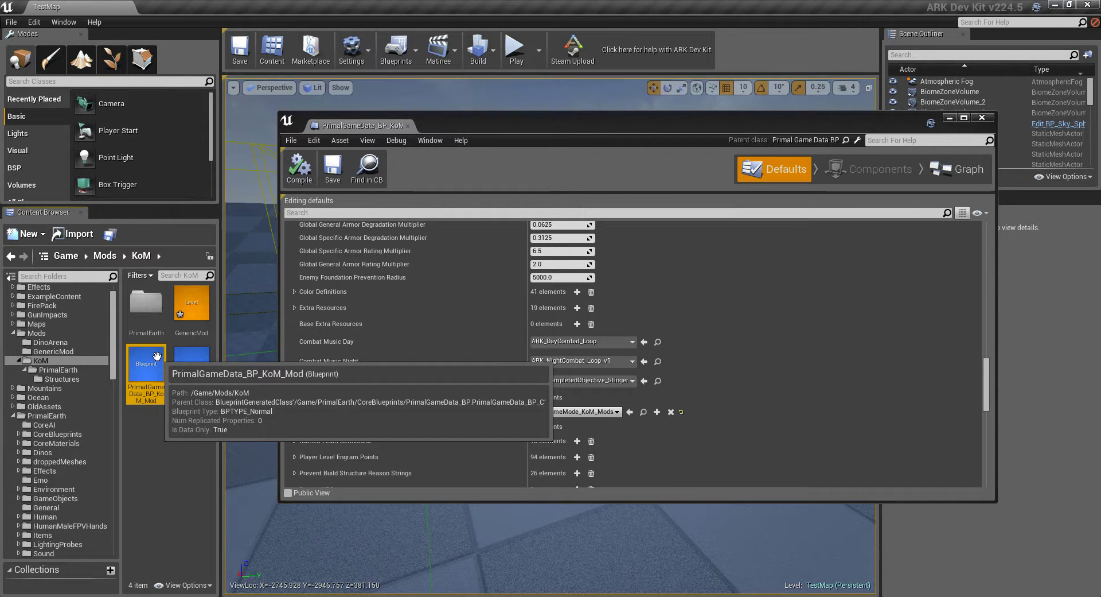
Rename the GenericMod level in the KoM folder to KoM_Mod
left_click(192, 338)
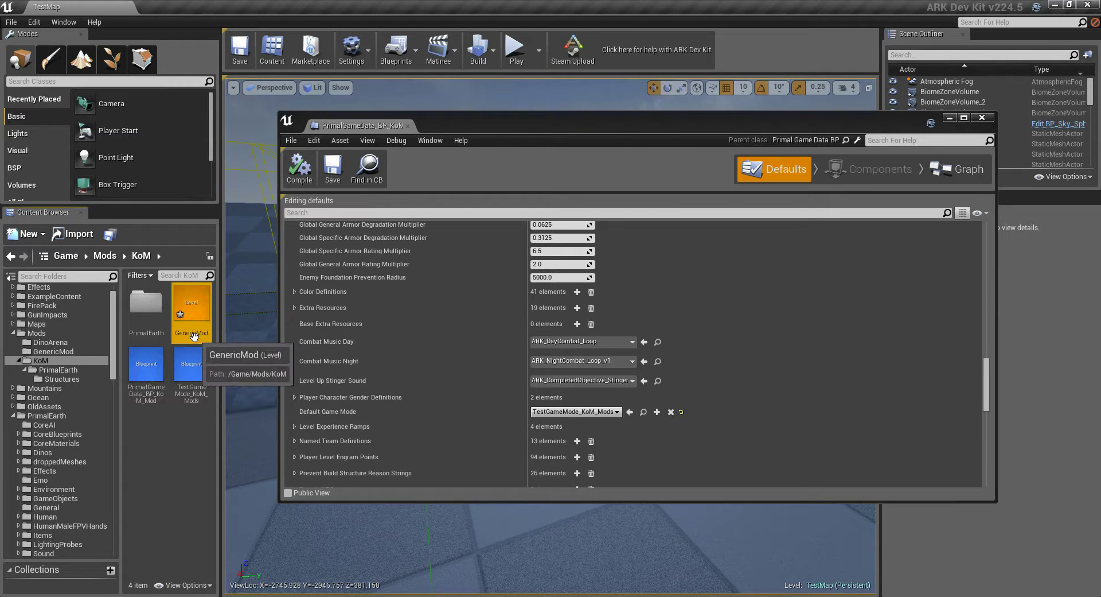
left_click(196, 334)
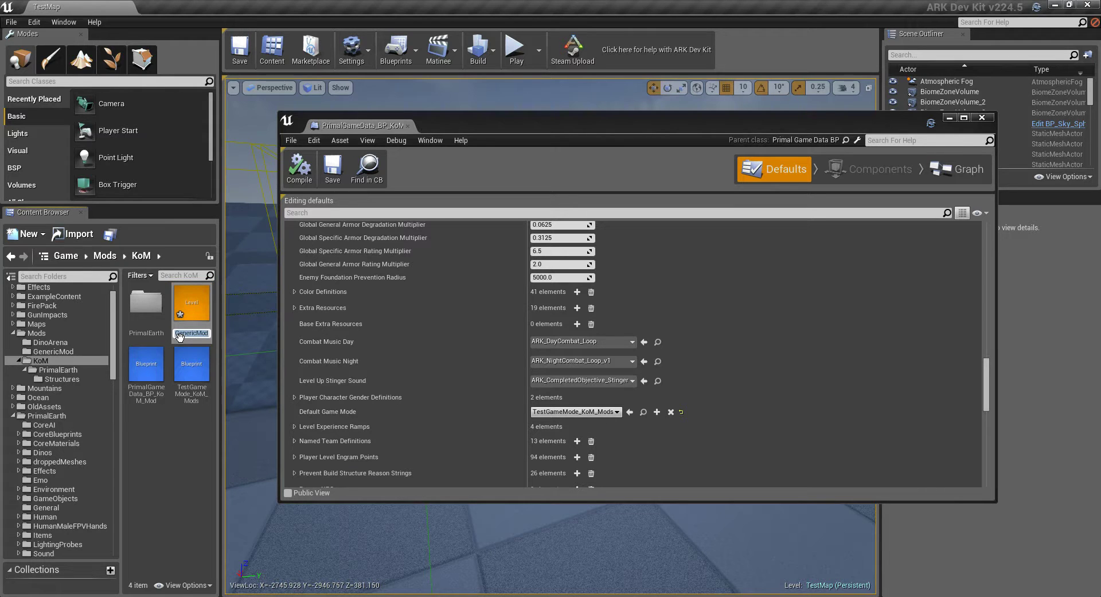
type("KoM_Mod")
key("Return")
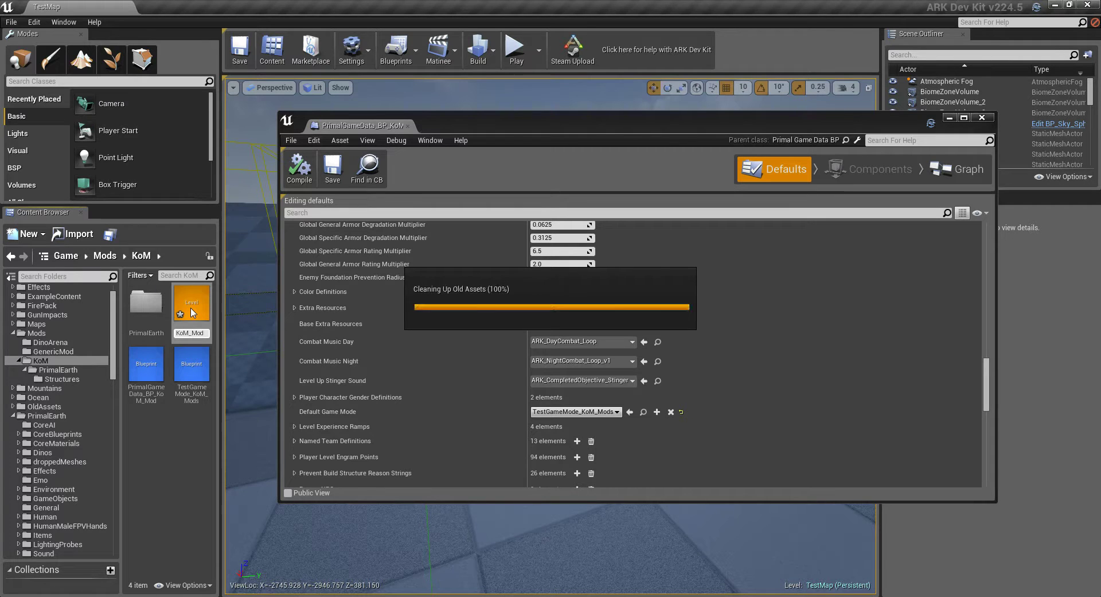
Save the KoM_Mod level and open it, saving the modified GenericMod and TestGameMode_GenericMod content
right_click(190, 309)
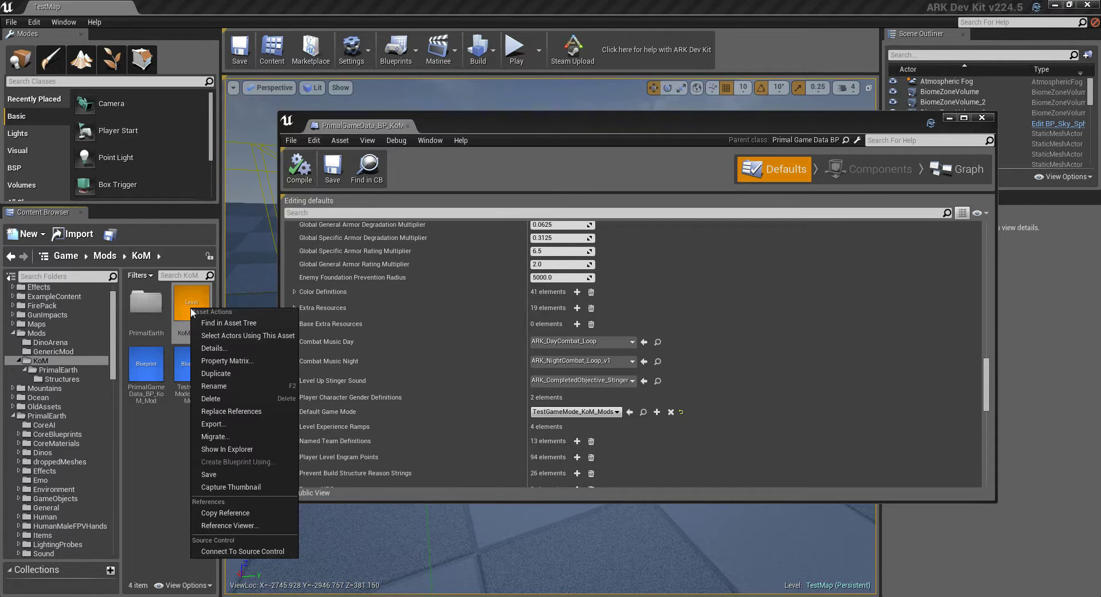
left_click(234, 476)
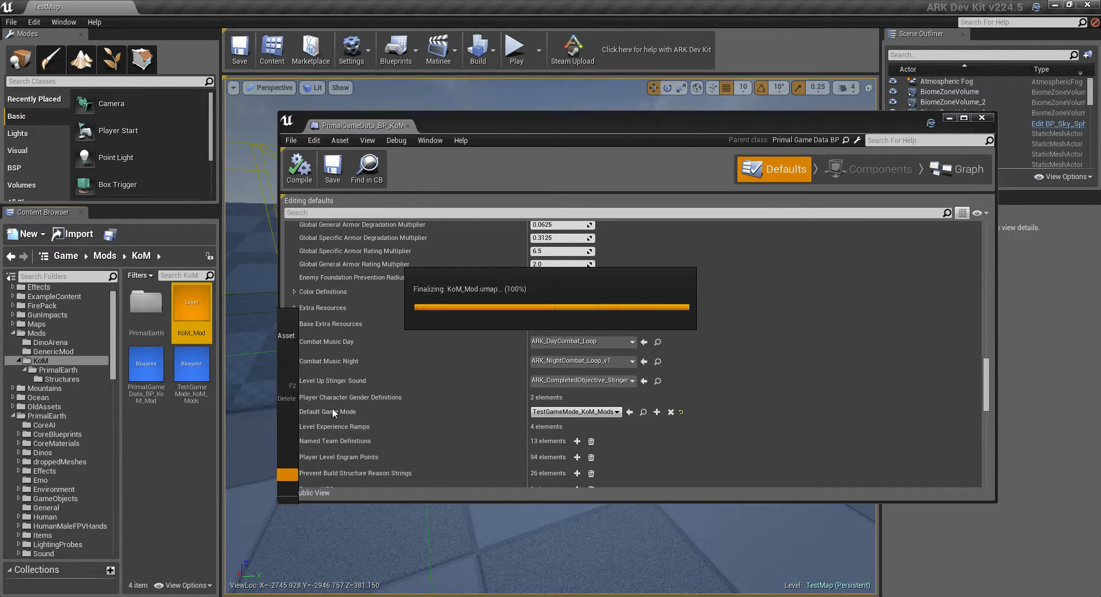
double_click(205, 315)
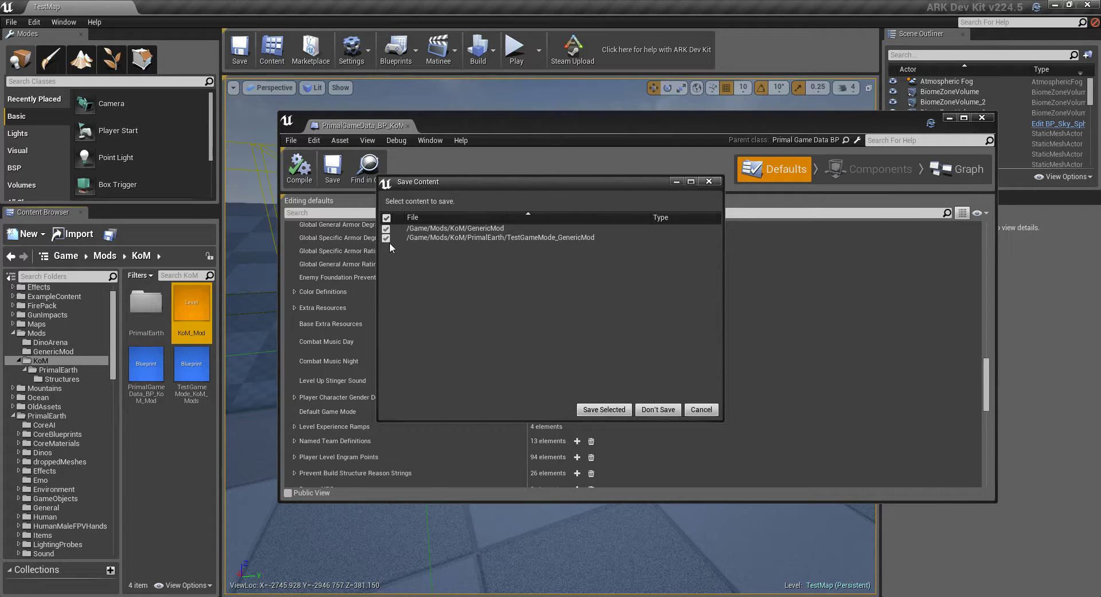
left_click(604, 409)
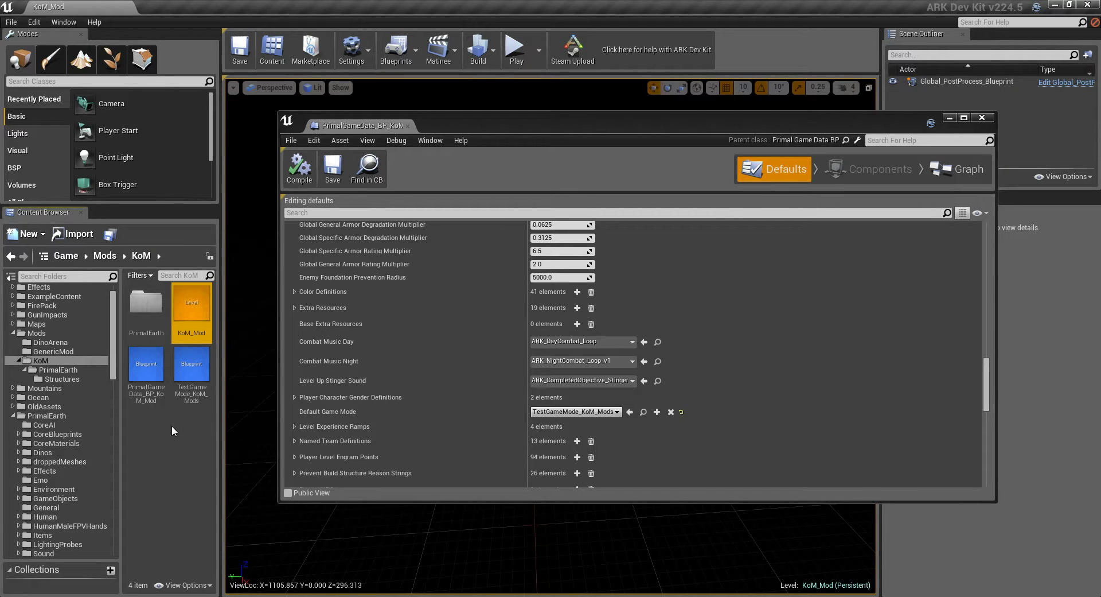
Examine the mod's empty Structures folder and the base game's PrimalEarth Structures and Items folders for the available asset categories
left_click(64, 379)
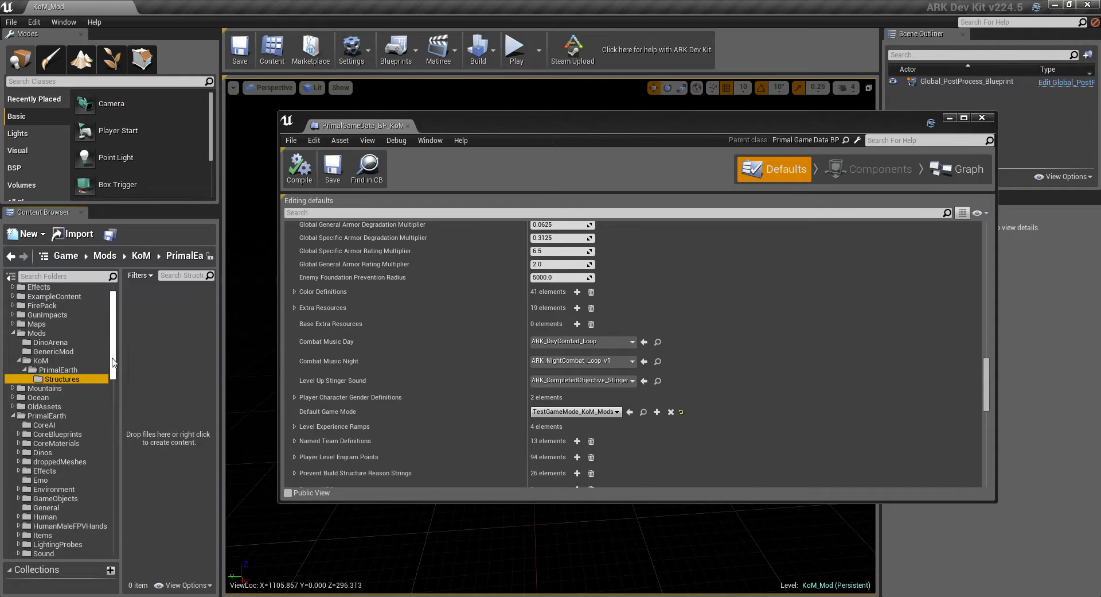
left_click_drag(113, 364, 118, 388)
scroll(119, 389, "down", 3)
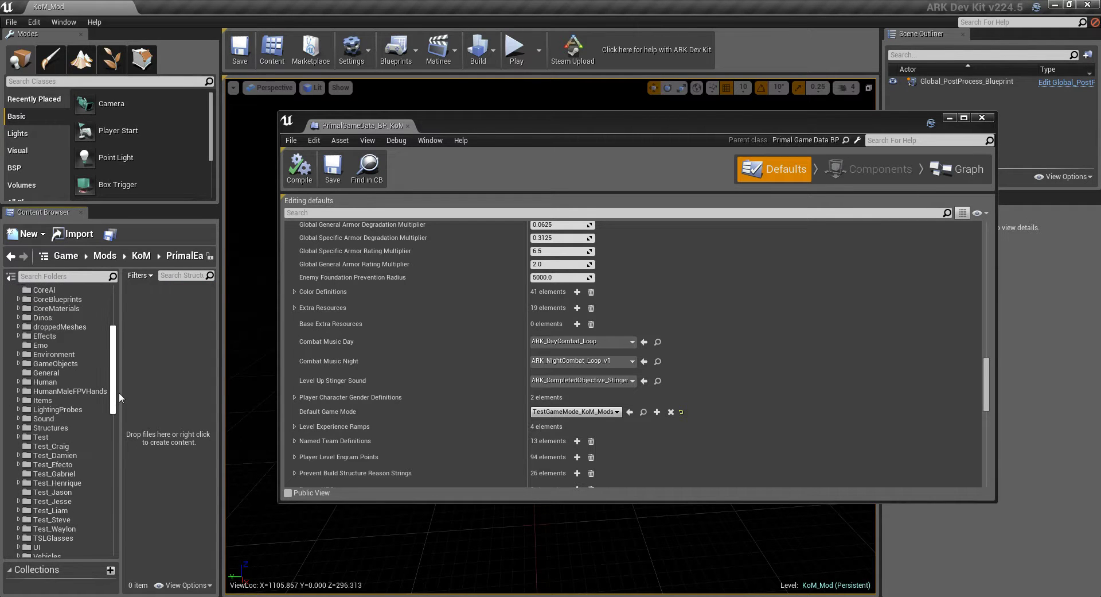
scroll(118, 391, "down", 1)
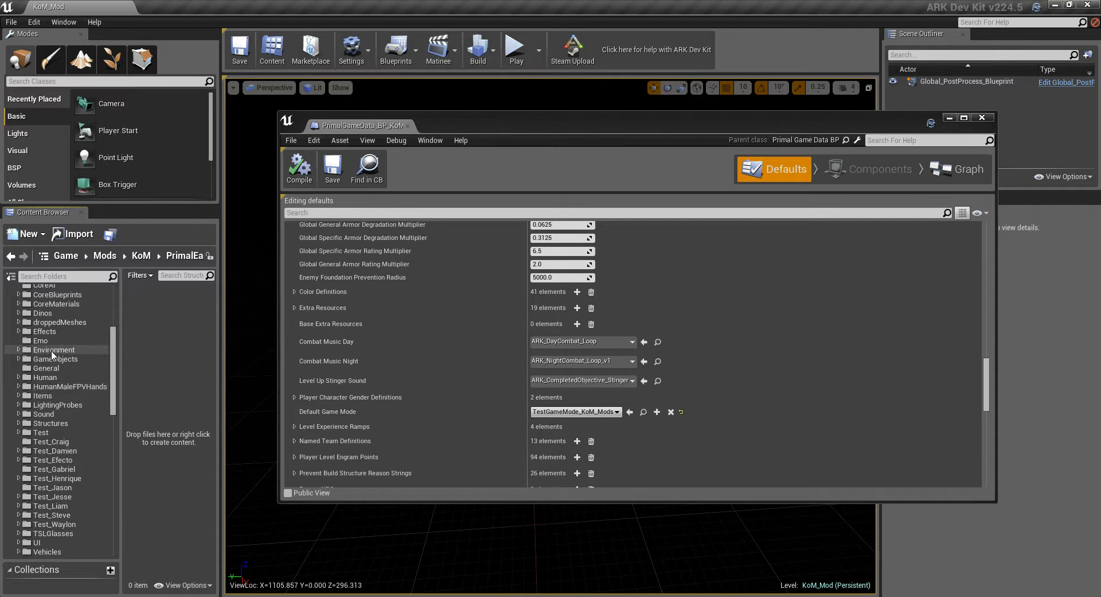
scroll(50, 368, "up", 4)
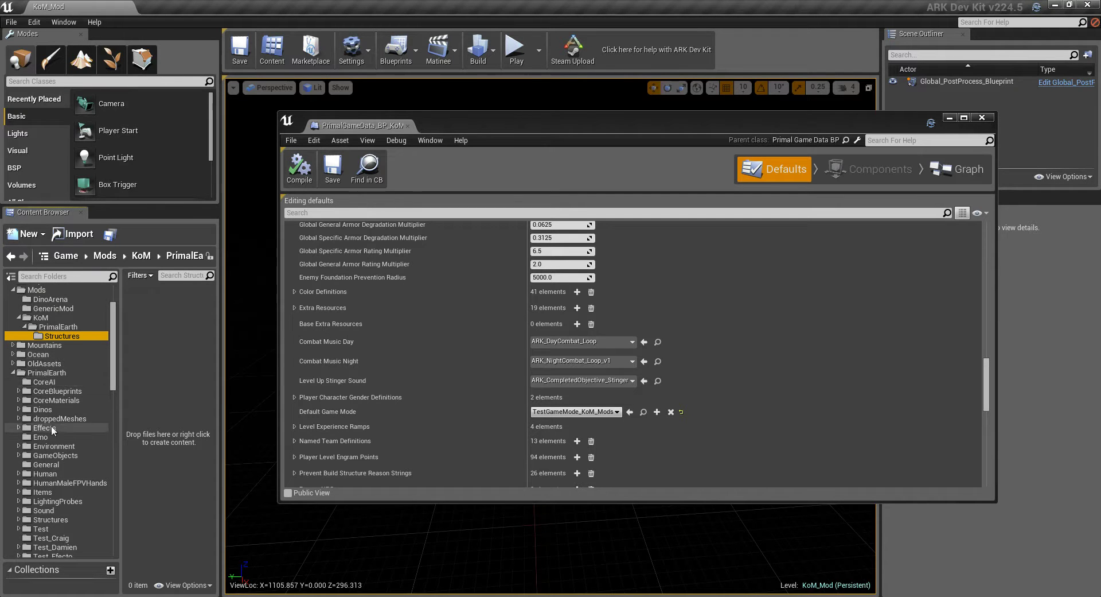
scroll(53, 428, "down", 1)
left_click(60, 501)
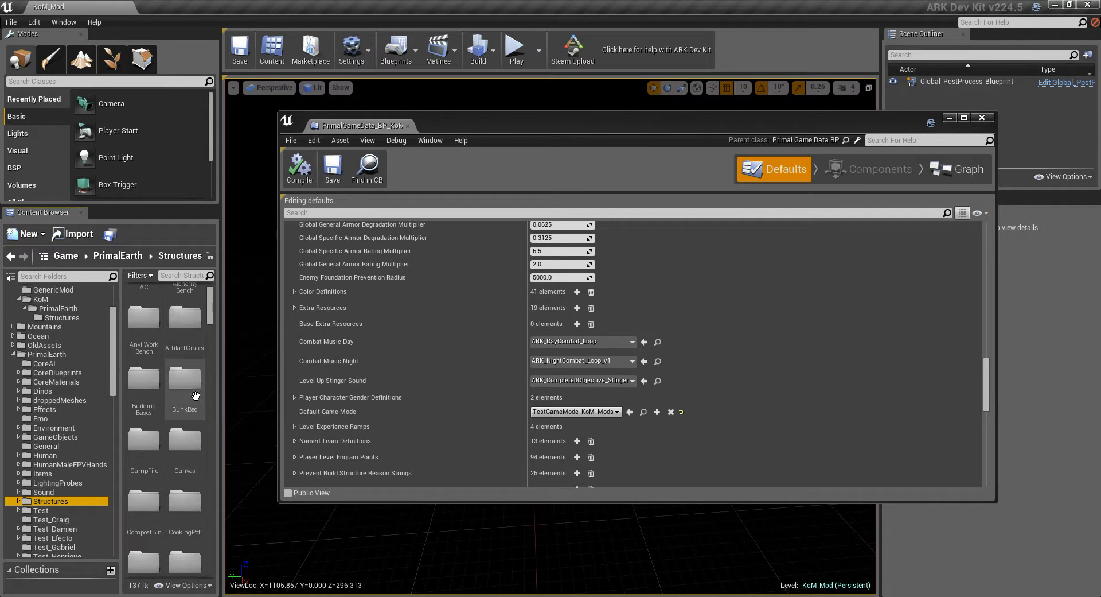
scroll(194, 413, "down", 2)
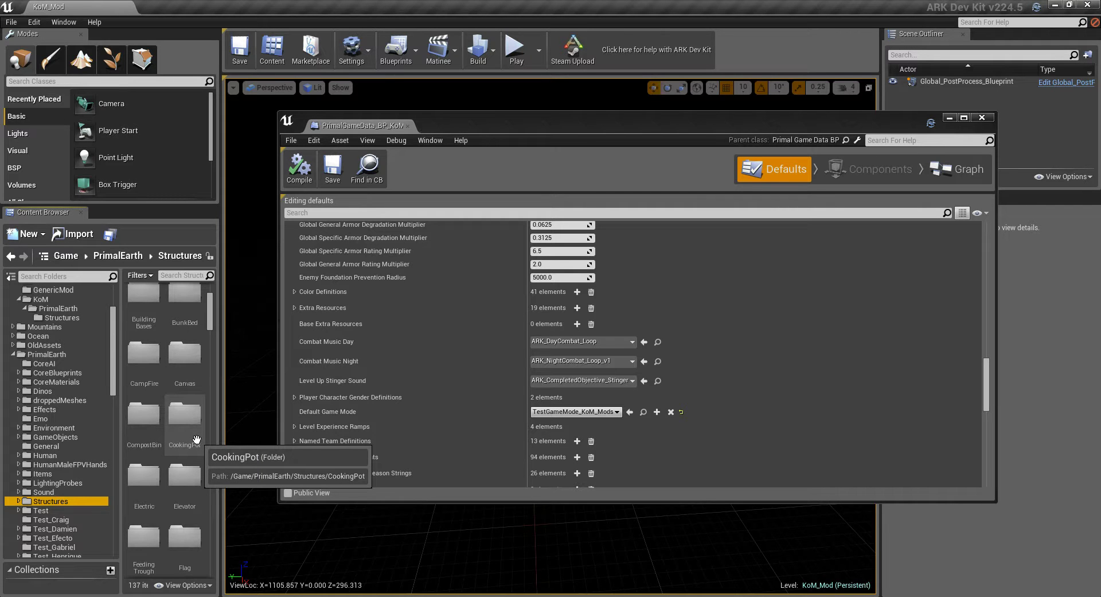
scroll(196, 439, "down", 3)
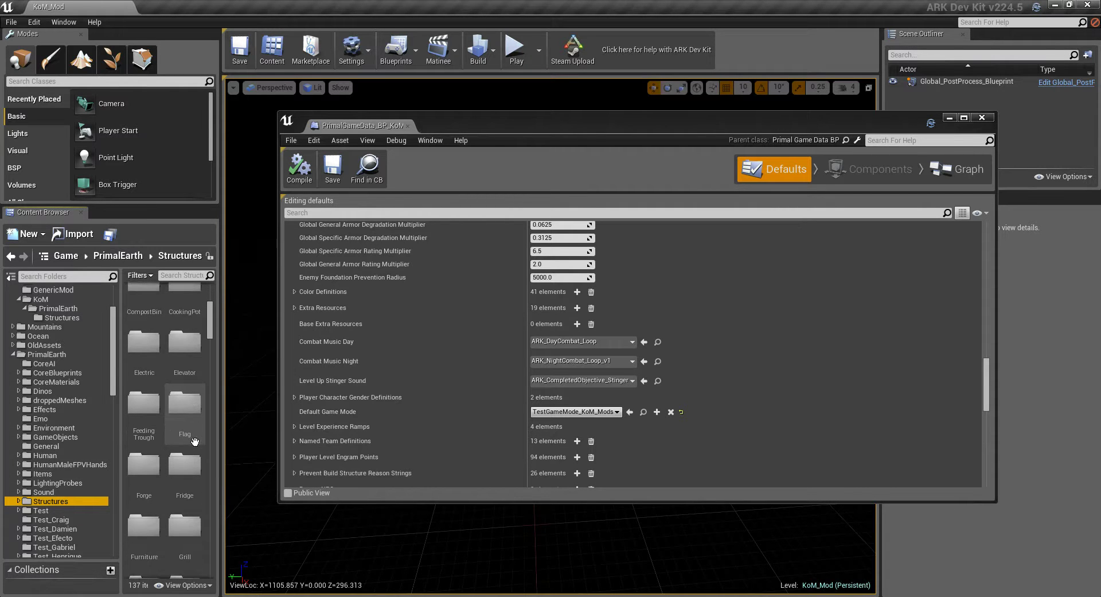
scroll(195, 441, "down", 2)
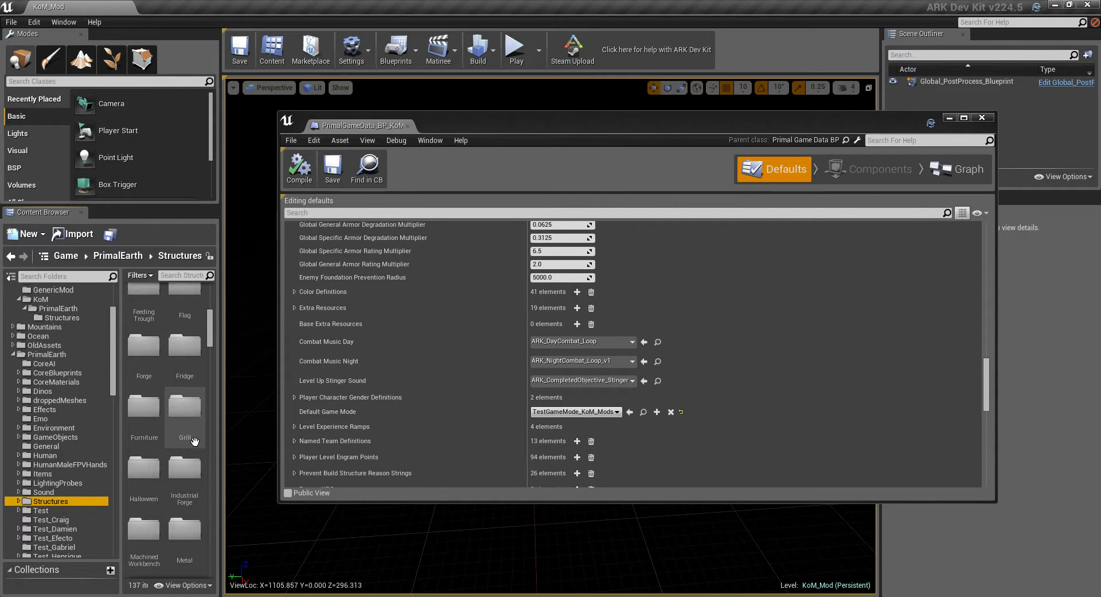
scroll(195, 440, "down", 2)
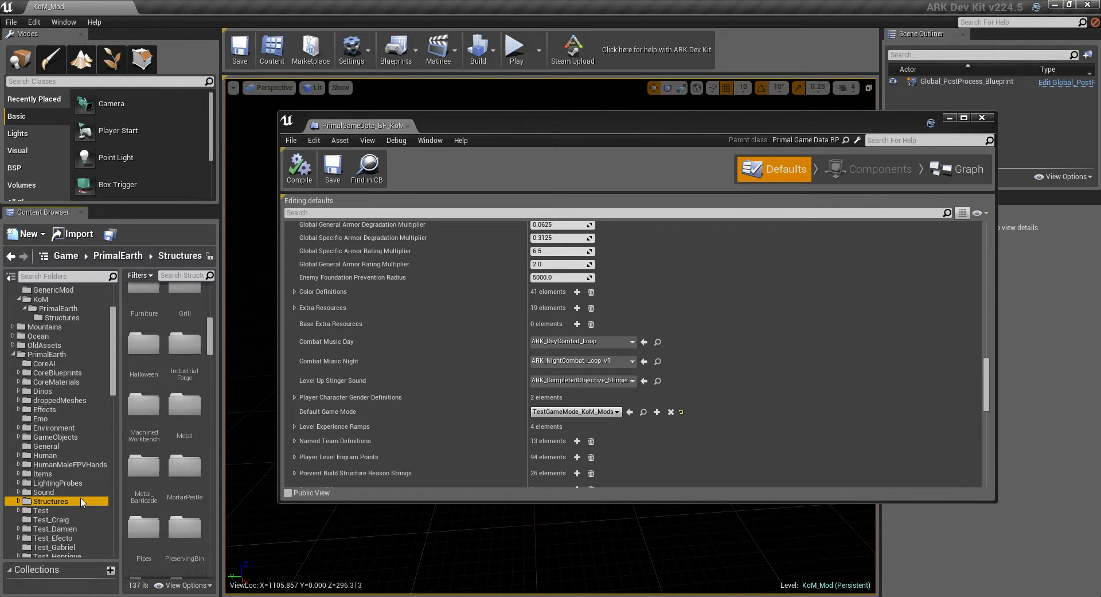
scroll(77, 499, "down", 3)
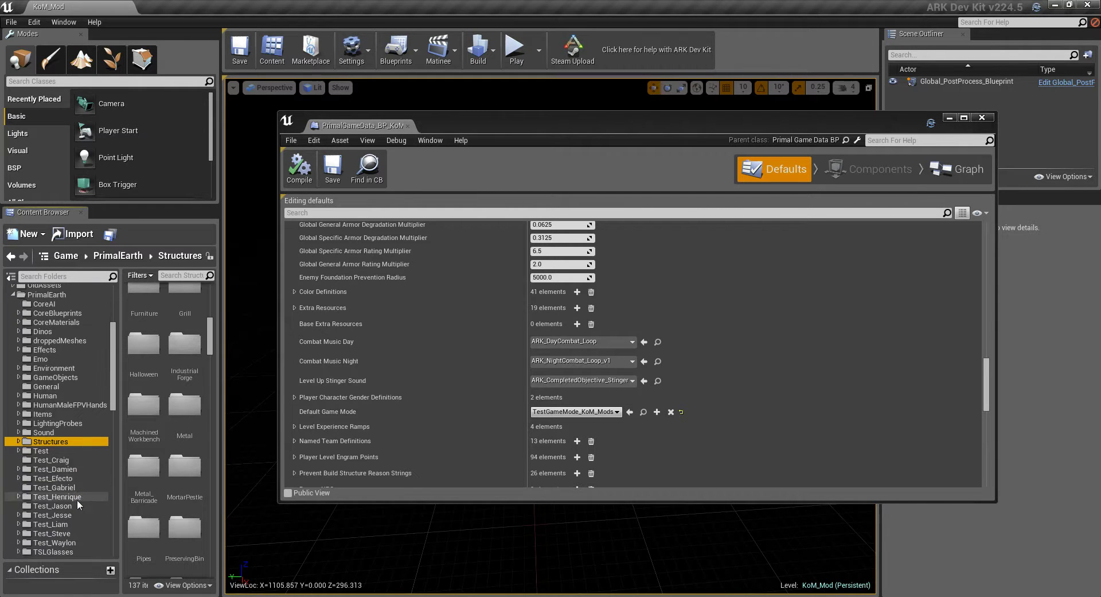
left_click(45, 414)
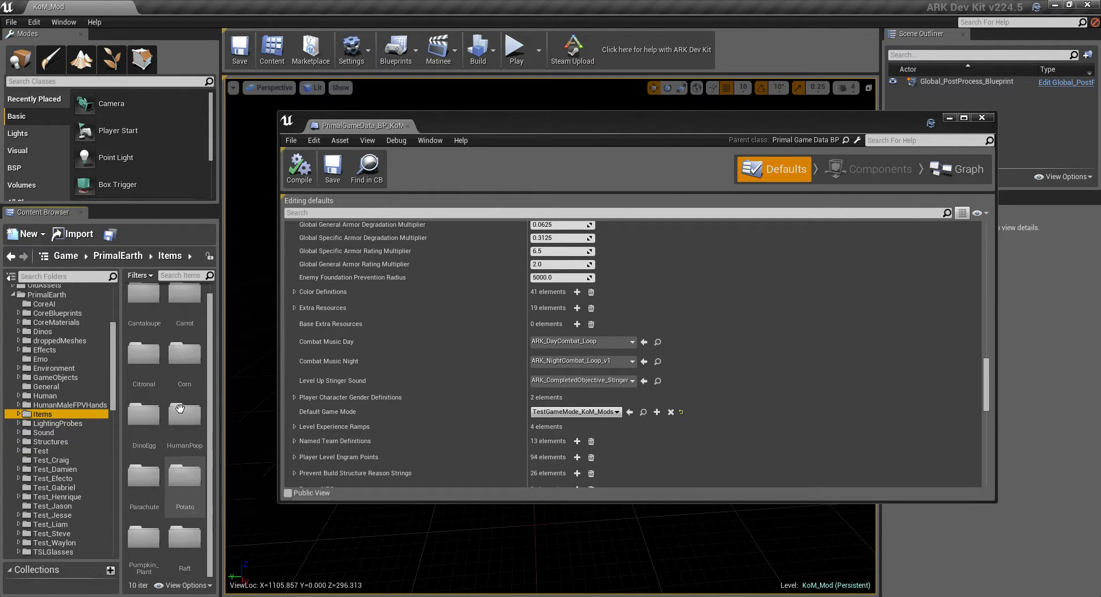
left_click(187, 349)
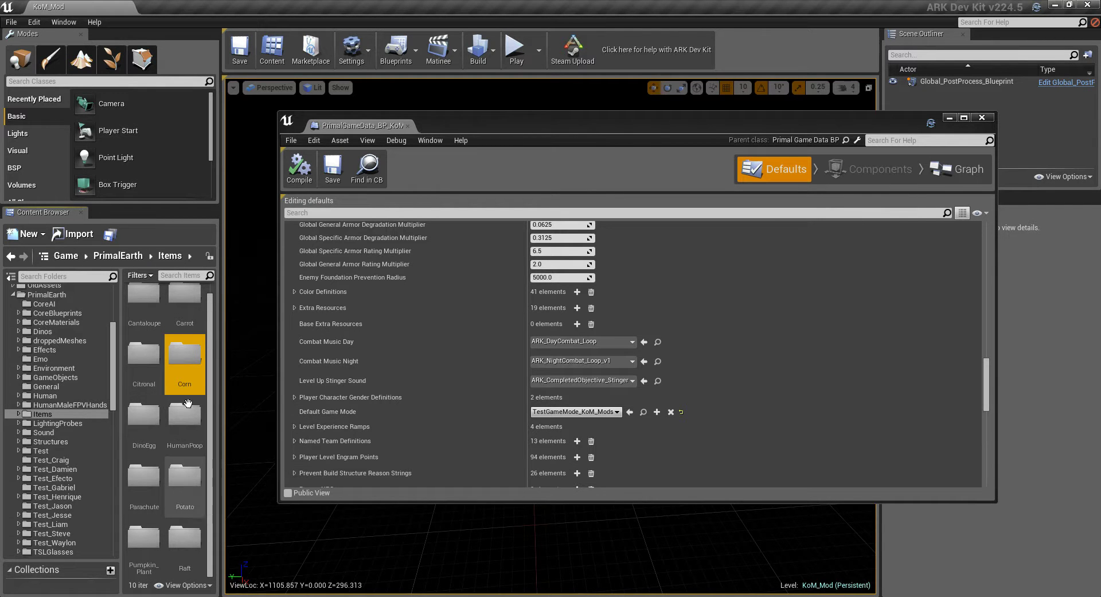
Search the base game's PrimalEarth folder for "berry"
left_click(38, 295)
left_click(176, 276)
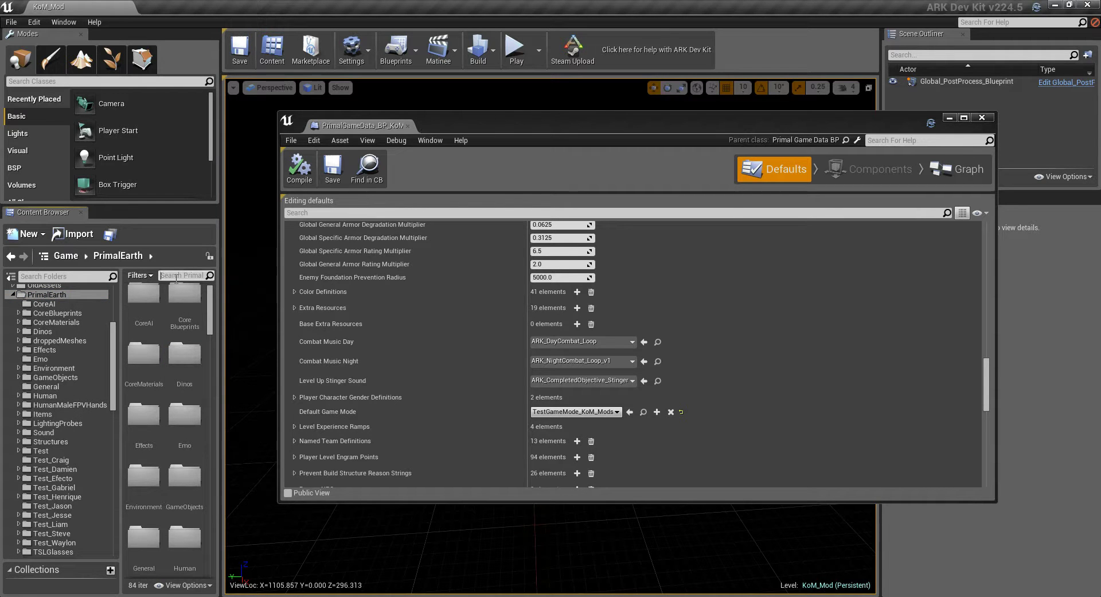
type("berry")
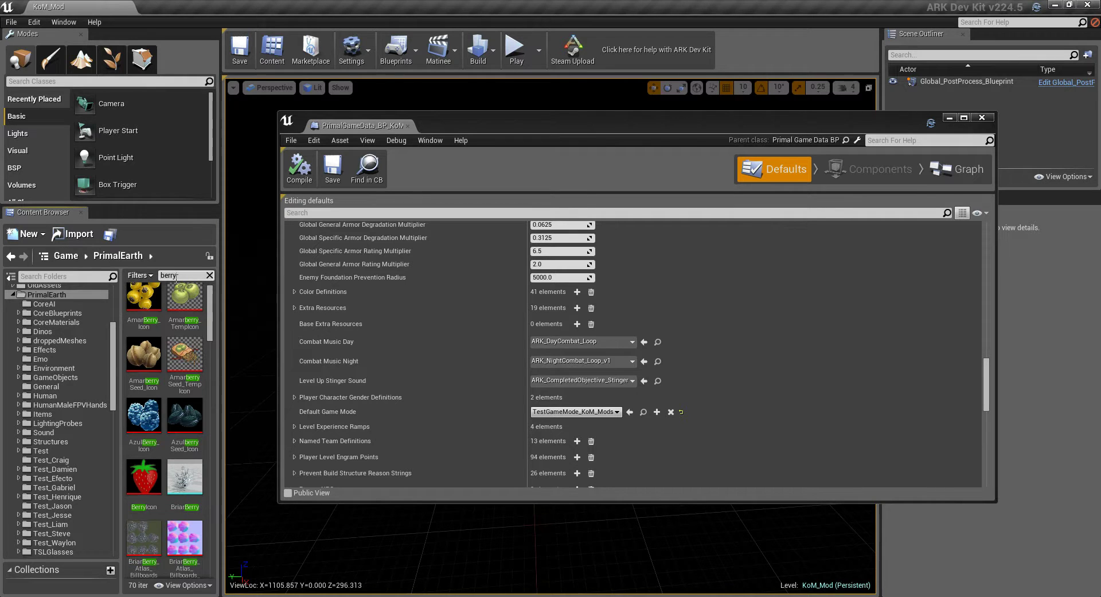
Open the PrimalItemConsumable_Berry_Amarberry blueprint and reveal its source folder in the Content Browser
scroll(174, 512, "down", 3)
scroll(174, 512, "down", 6)
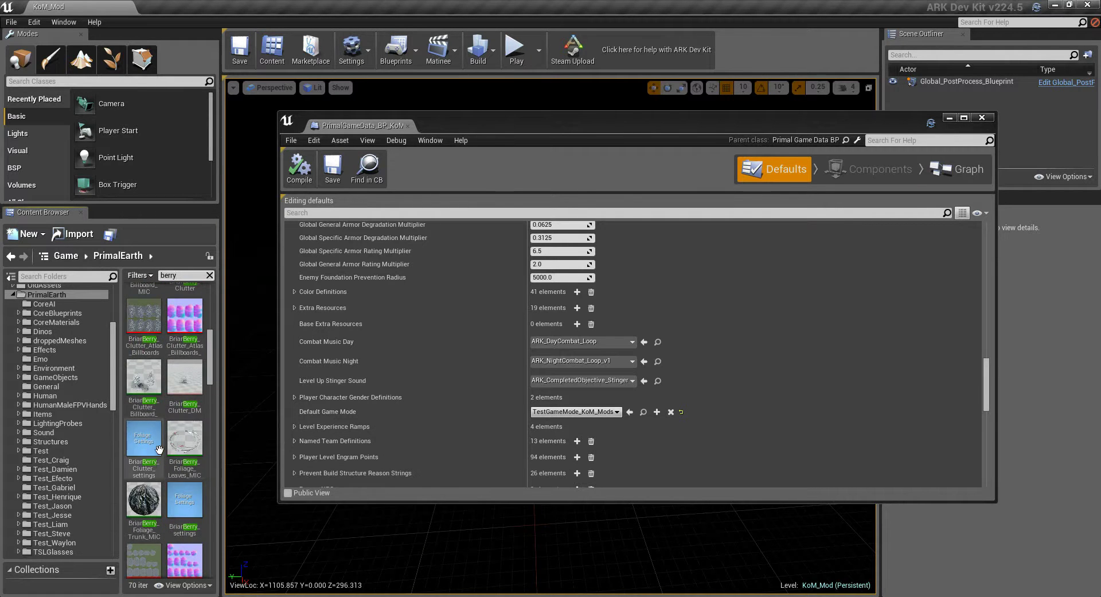
scroll(183, 465, "down", 1)
scroll(196, 469, "down", 5)
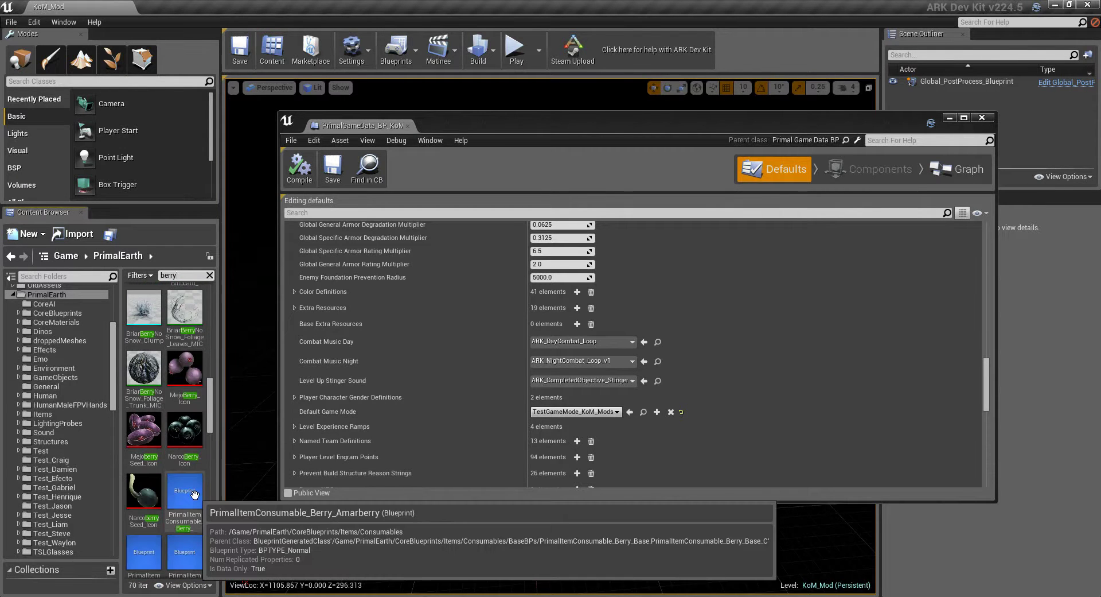
double_click(194, 493)
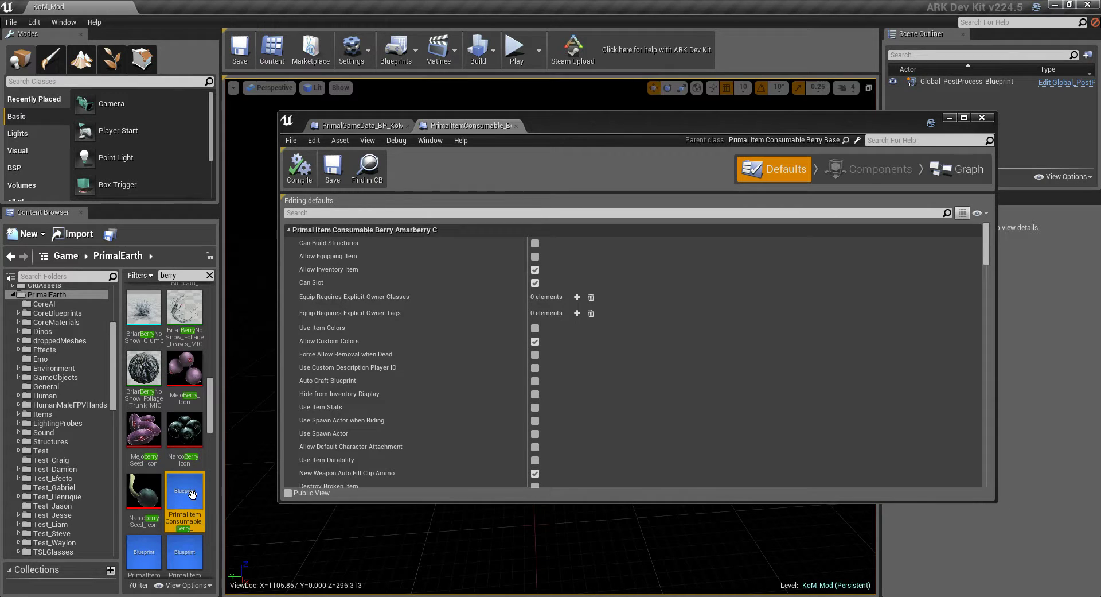
left_click(371, 181)
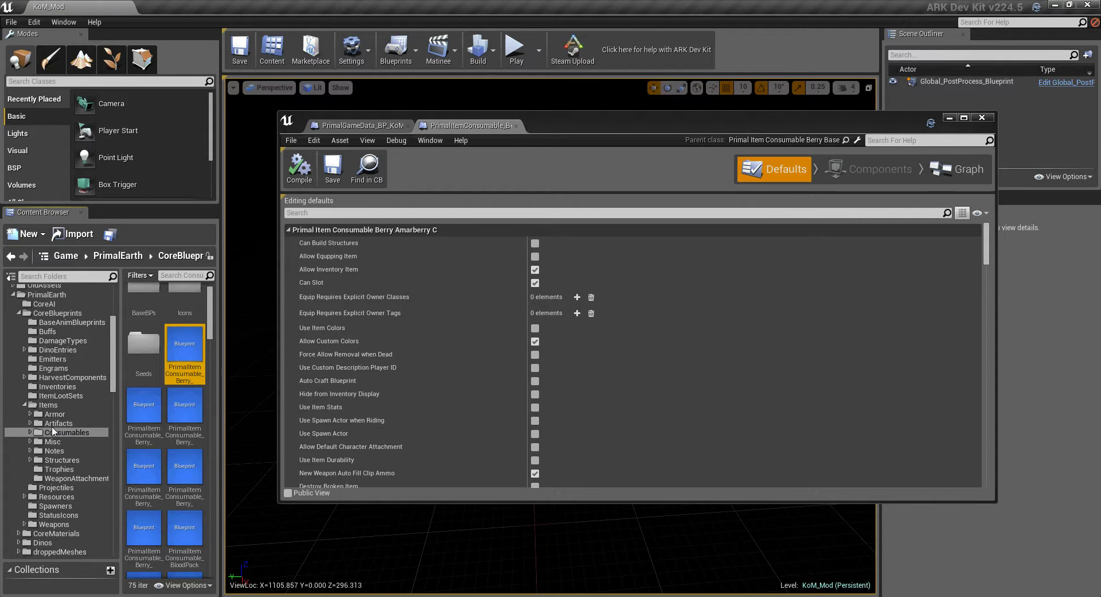
Create a folder named Items inside the KoM mod's PrimalEarth folder
scroll(51, 433, "up", 2)
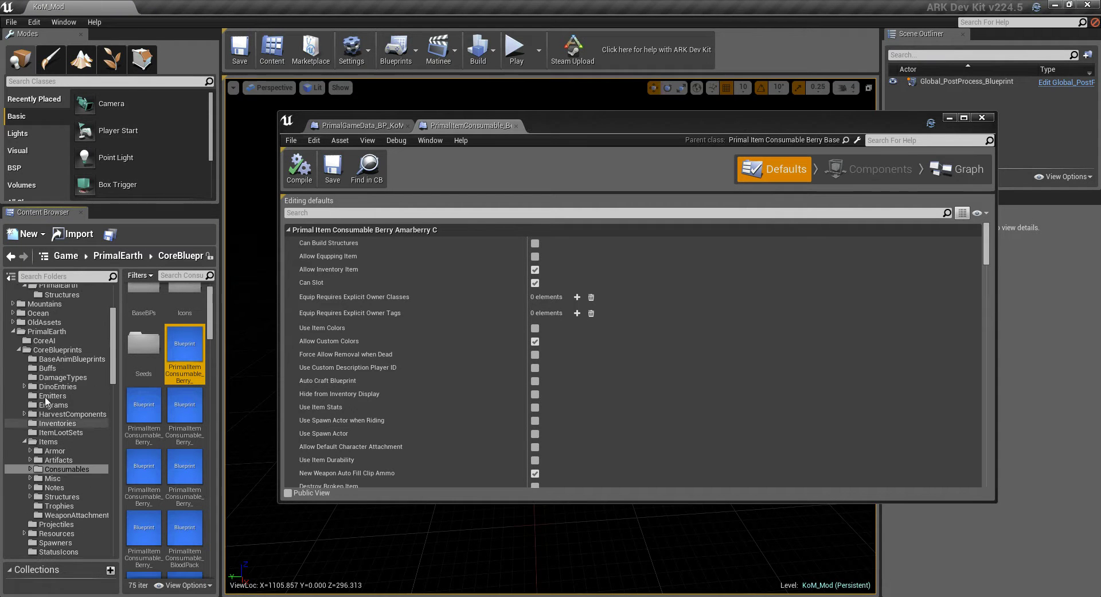
scroll(68, 363, "up", 2)
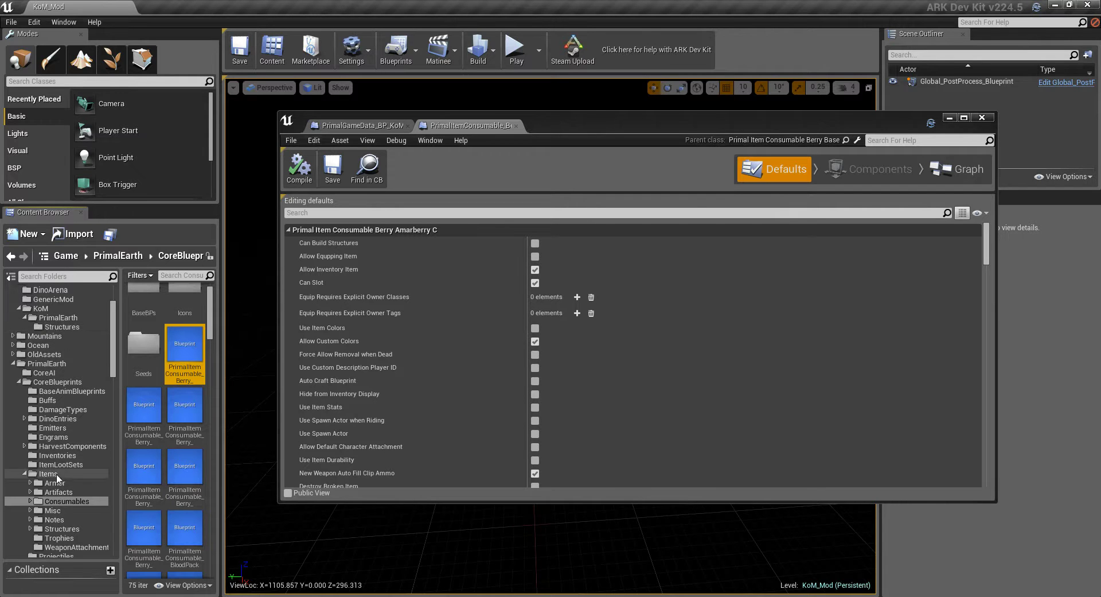
right_click(60, 318)
left_click(143, 338)
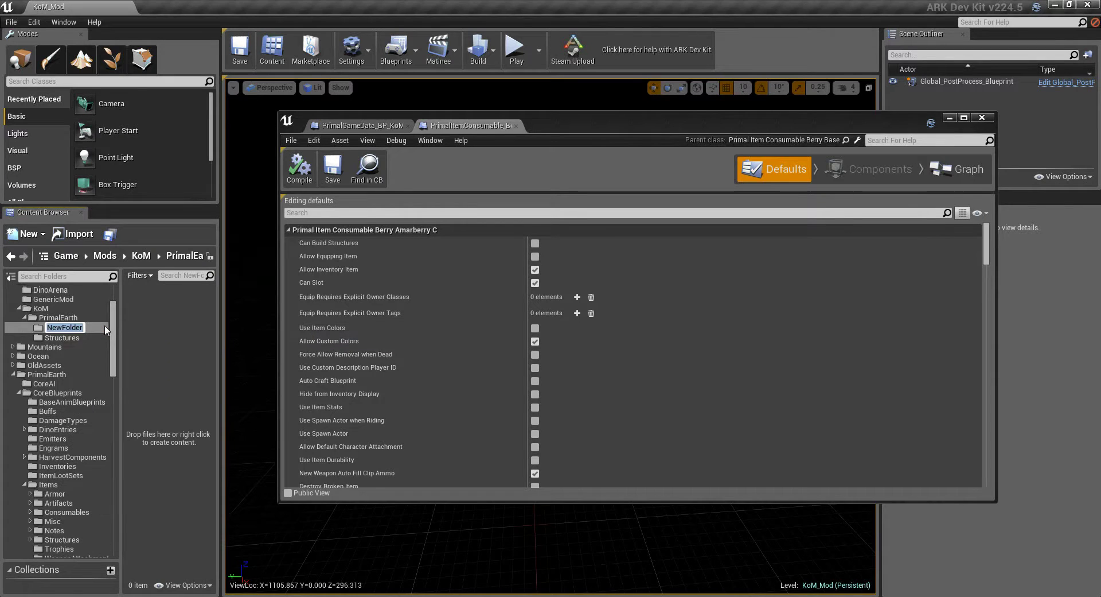
type("Items")
key("Return")
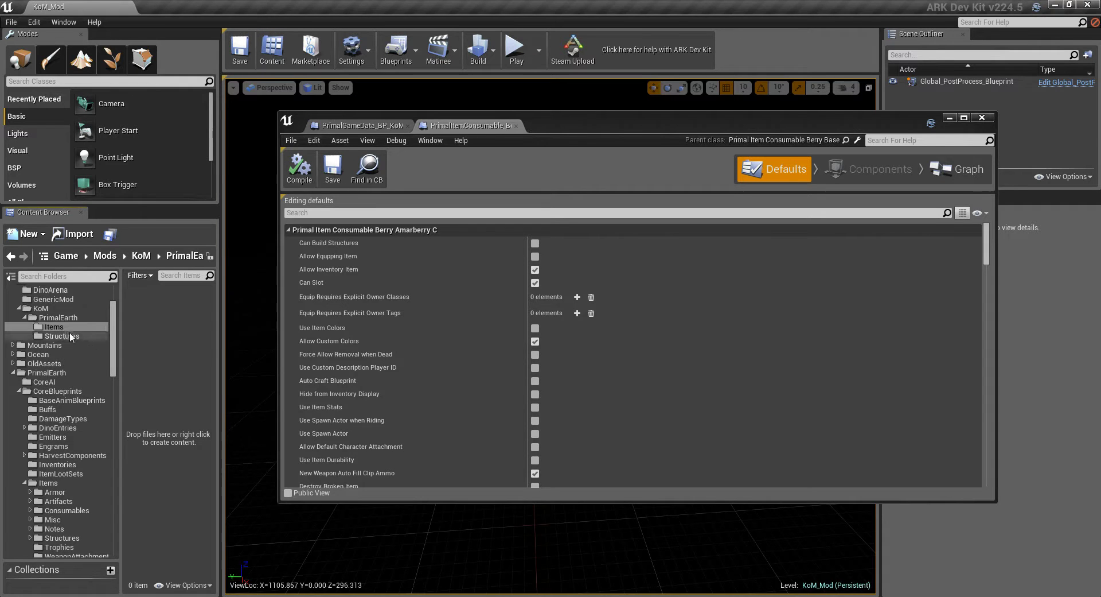
Create a folder named Consumables inside the KoM mod's Items folder
right_click(105, 329)
left_click(103, 334)
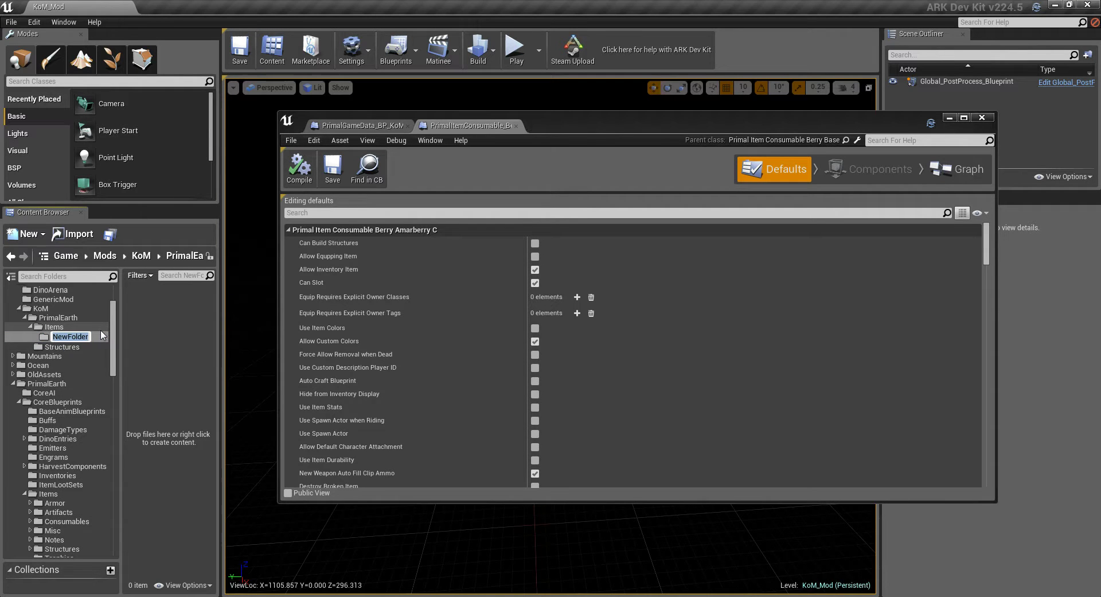
type("Cond")
key("BackSpace")
type("sumables\\")
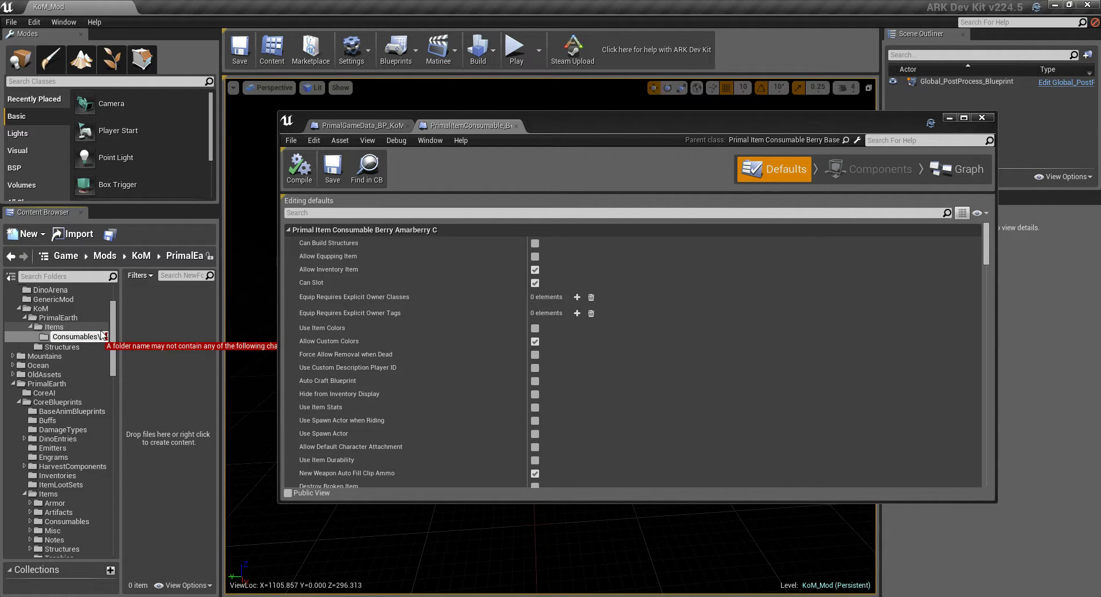
key("BackSpace")
key("Return")
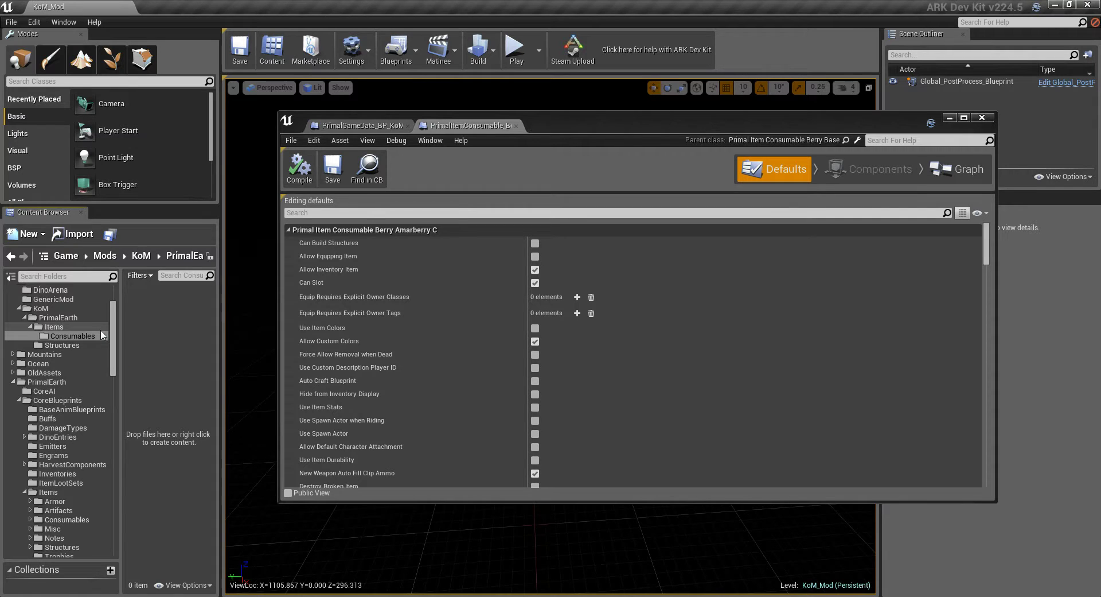
Copy the Narcoberry blueprint from the base game's Items/Consumables folder into the KoM mod's Consumables folder
scroll(75, 500, "down", 3)
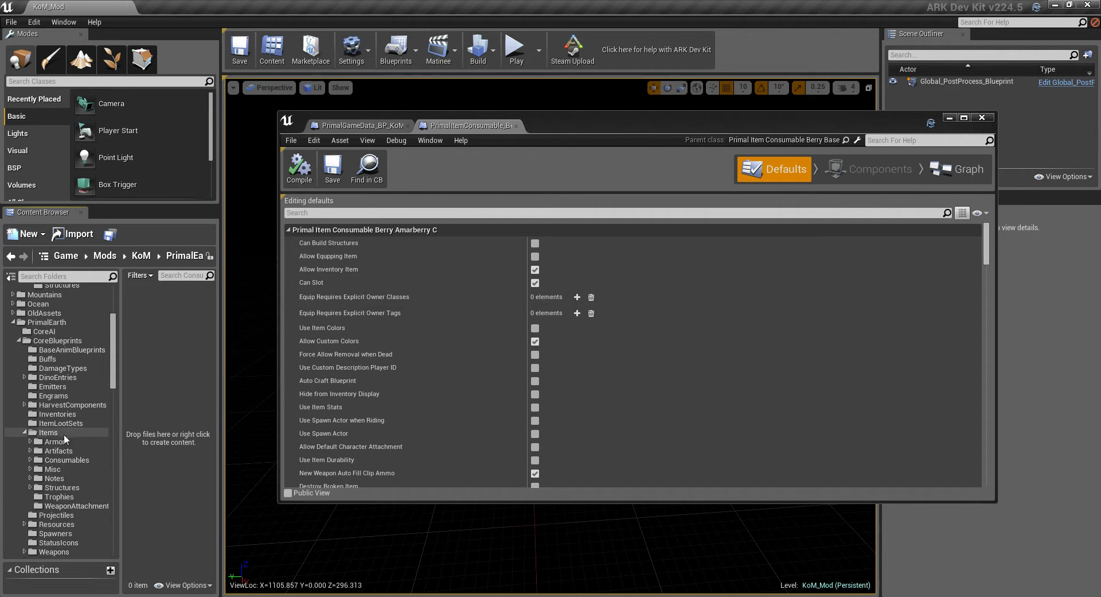
left_click(65, 459)
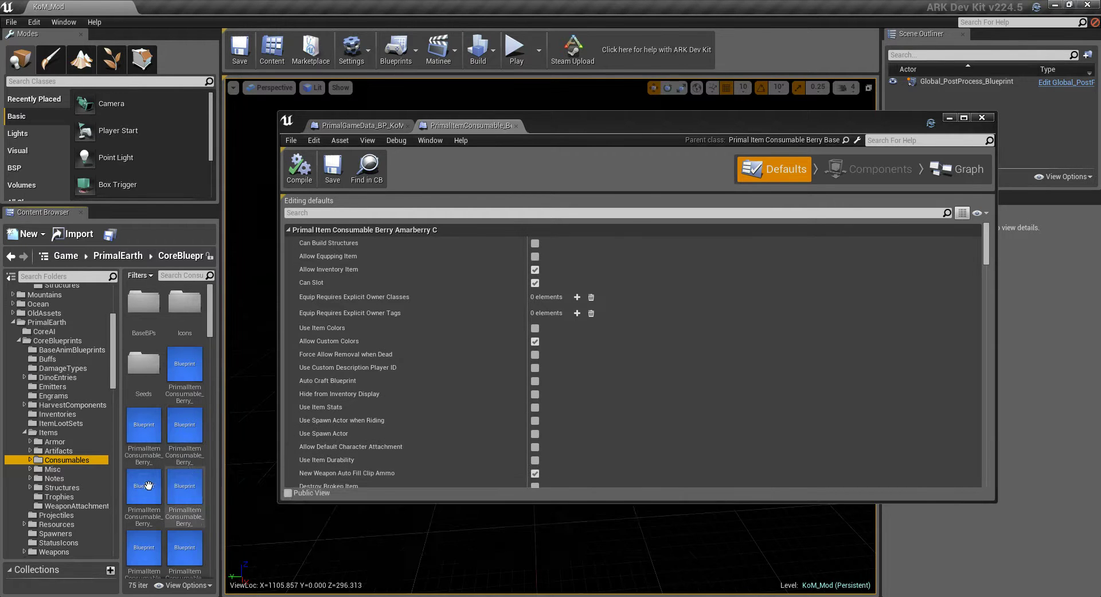
left_click_drag(151, 486, 89, 321)
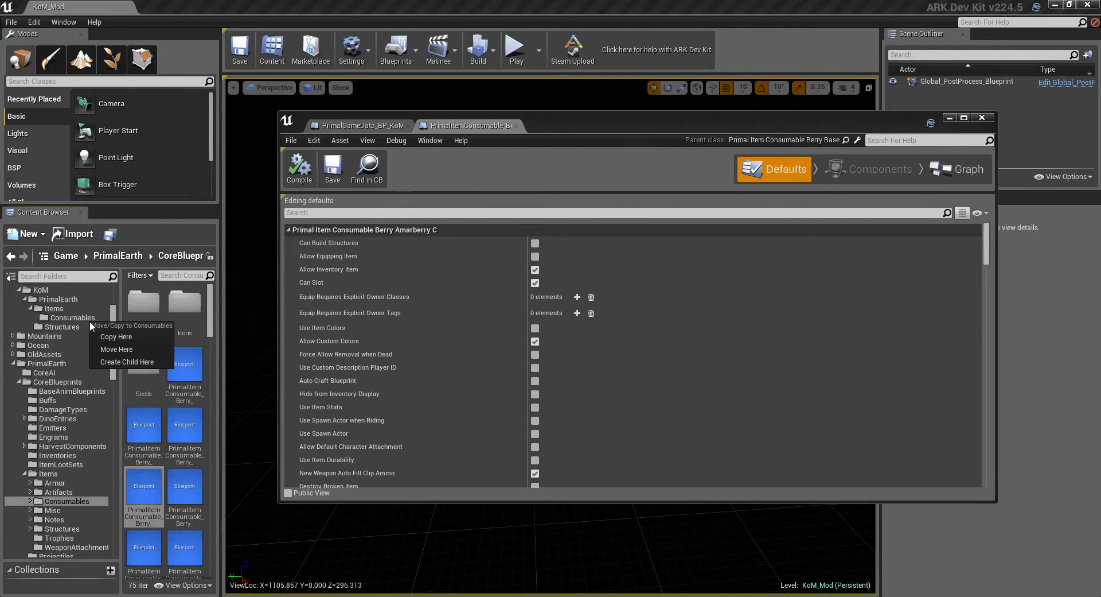
left_click(131, 340)
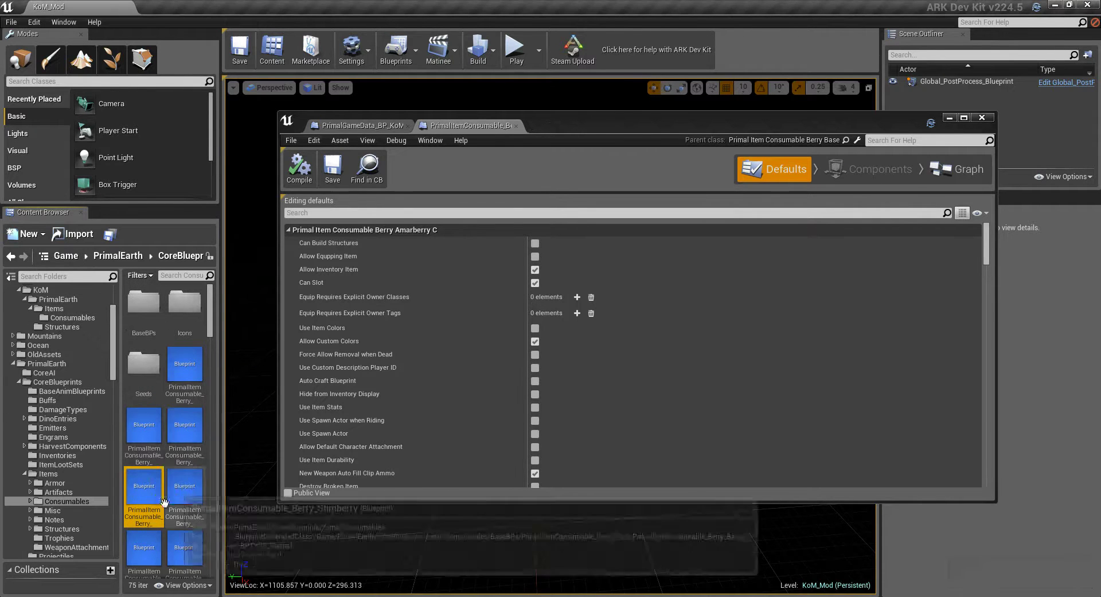
Rename the copied Narcoberry blueprint in the mod's Consumables folder to PrimalItemConsumable_Berry_Bag_of_Narcoberries
scroll(52, 403, "up", 3)
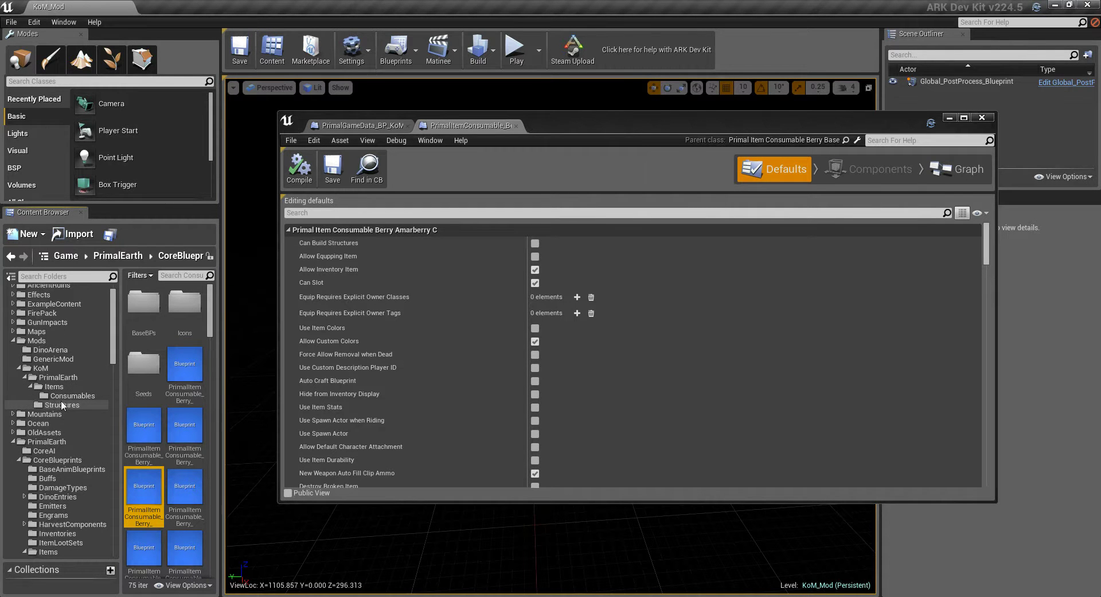
left_click(65, 395)
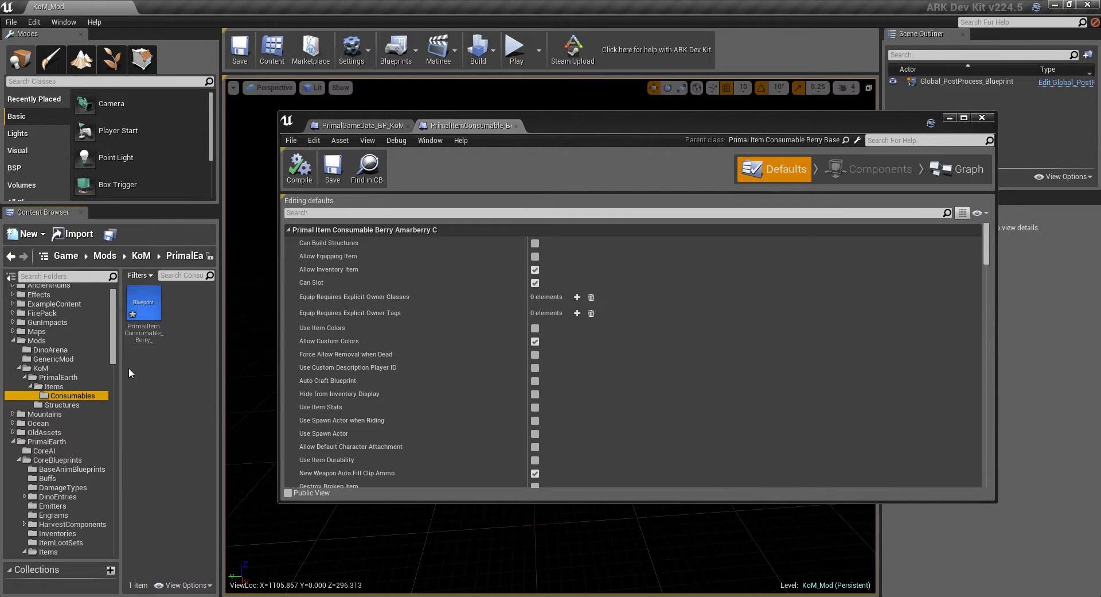
left_click(154, 331)
left_click(144, 333)
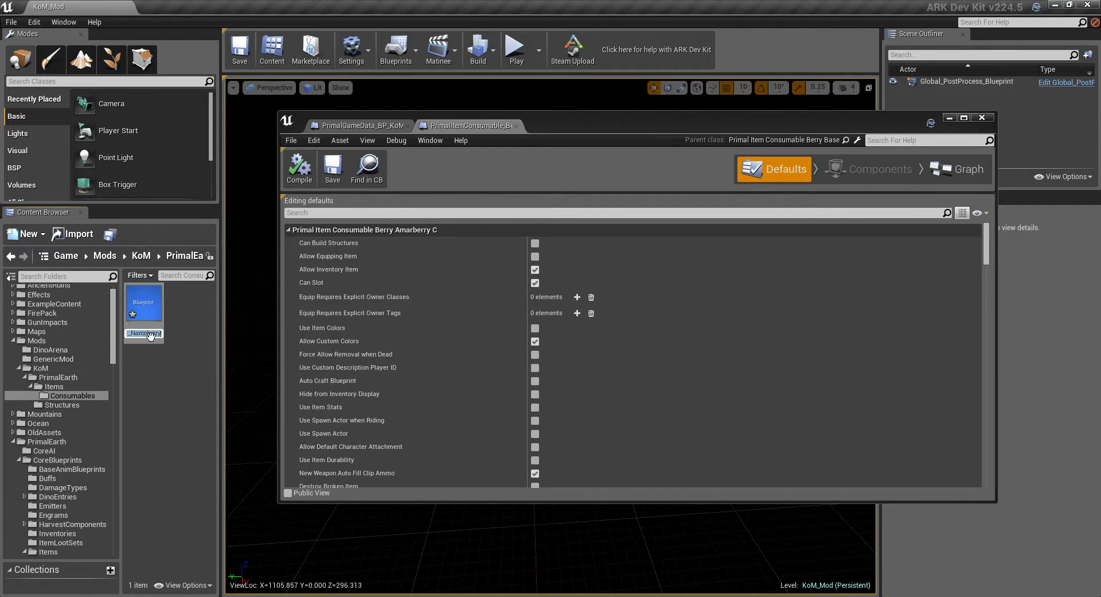
left_click(134, 334)
type("Bag_of_N")
key("End")
key("BackSpace")
type("ies")
key("Return")
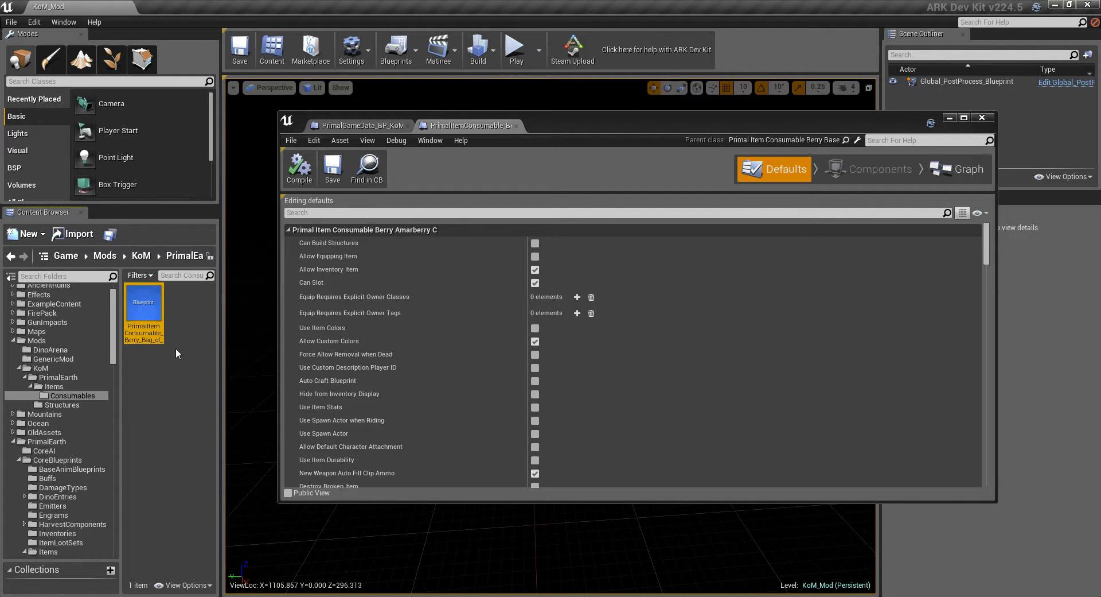
Examine the Amarberry blueprint's default properties, from the item types down to its descriptive name and item description
scroll(642, 437, "down", 5)
scroll(642, 437, "down", 10)
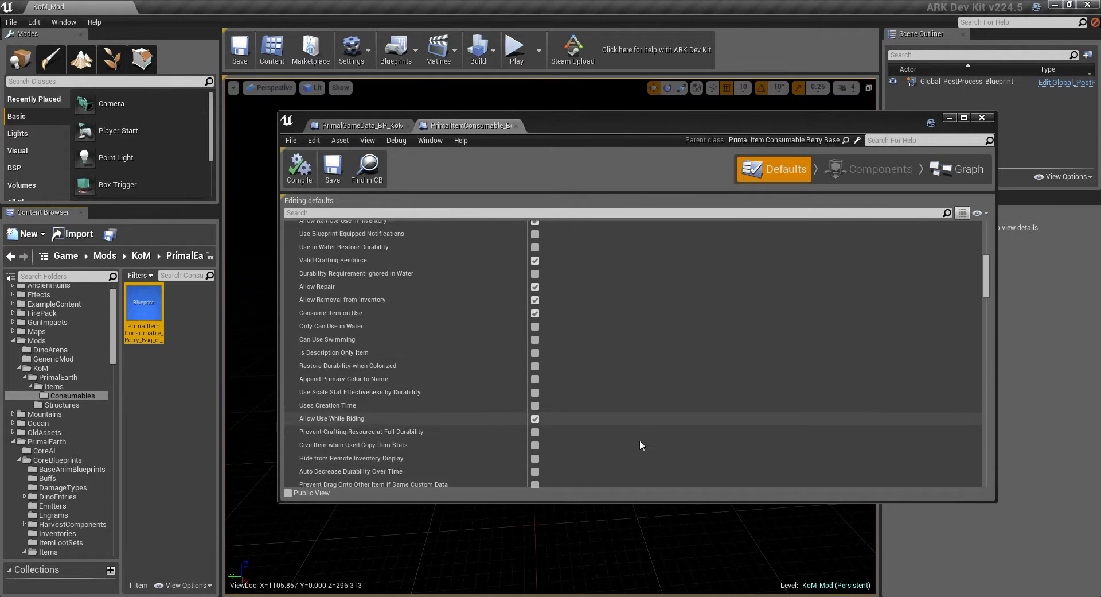
scroll(639, 441, "down", 10)
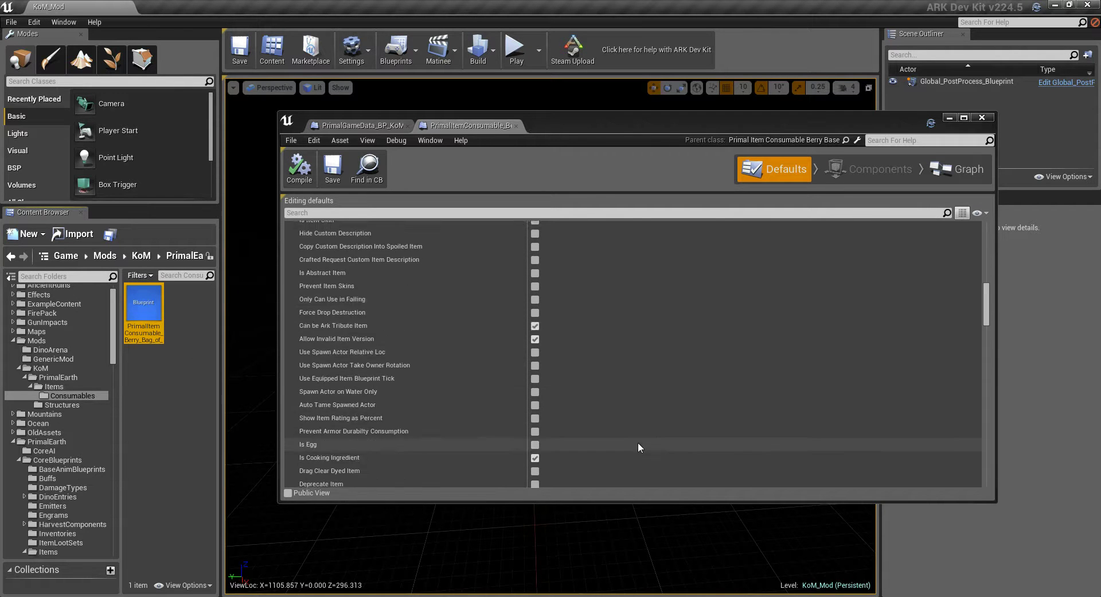
scroll(638, 444, "down", 8)
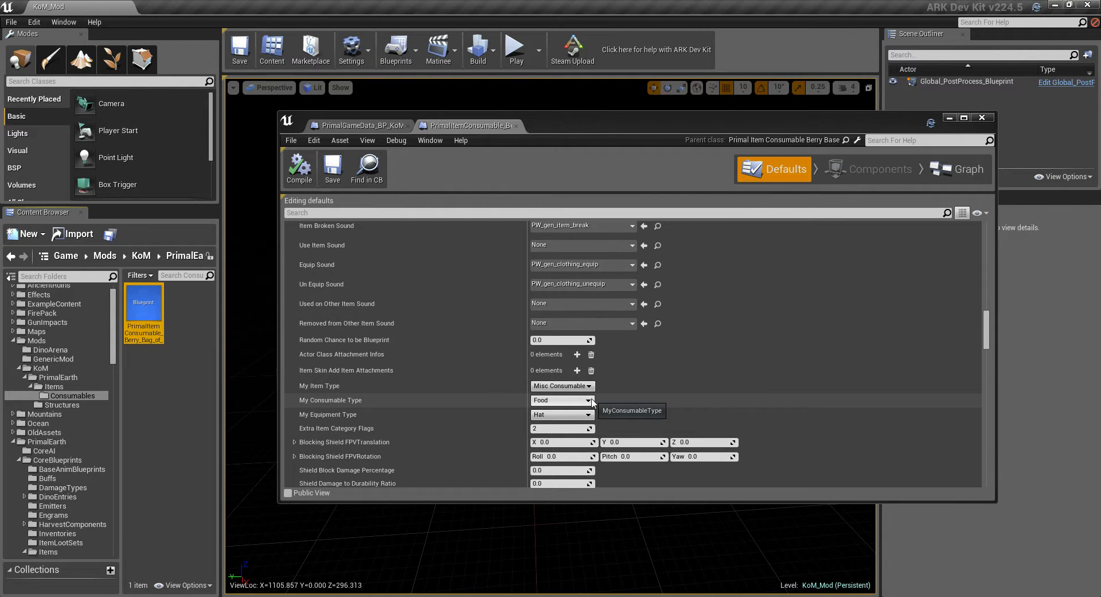
scroll(613, 397, "down", 8)
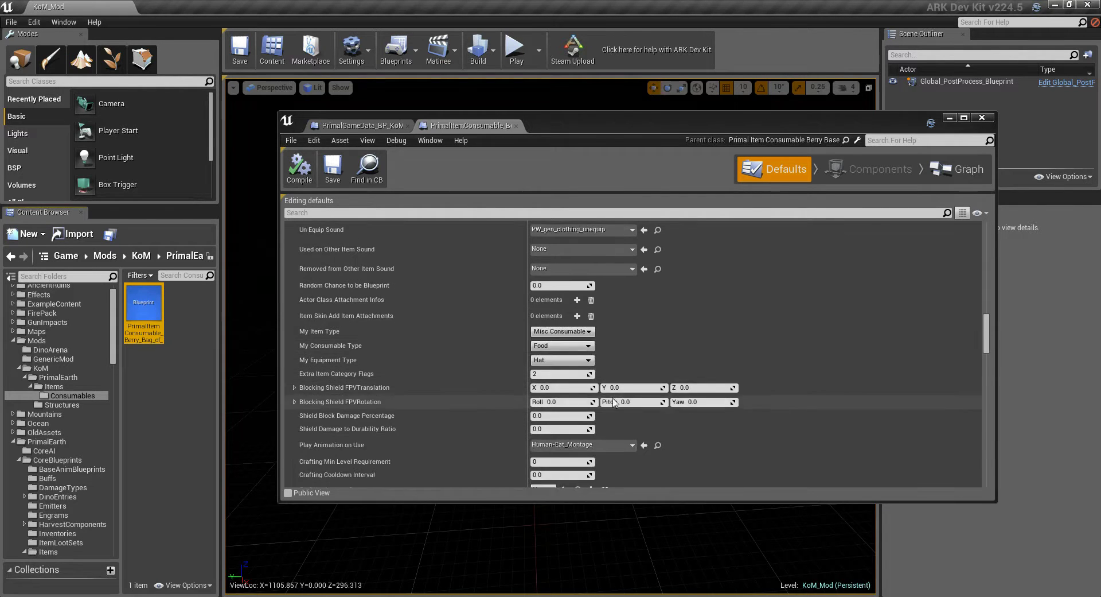
scroll(613, 398, "down", 6)
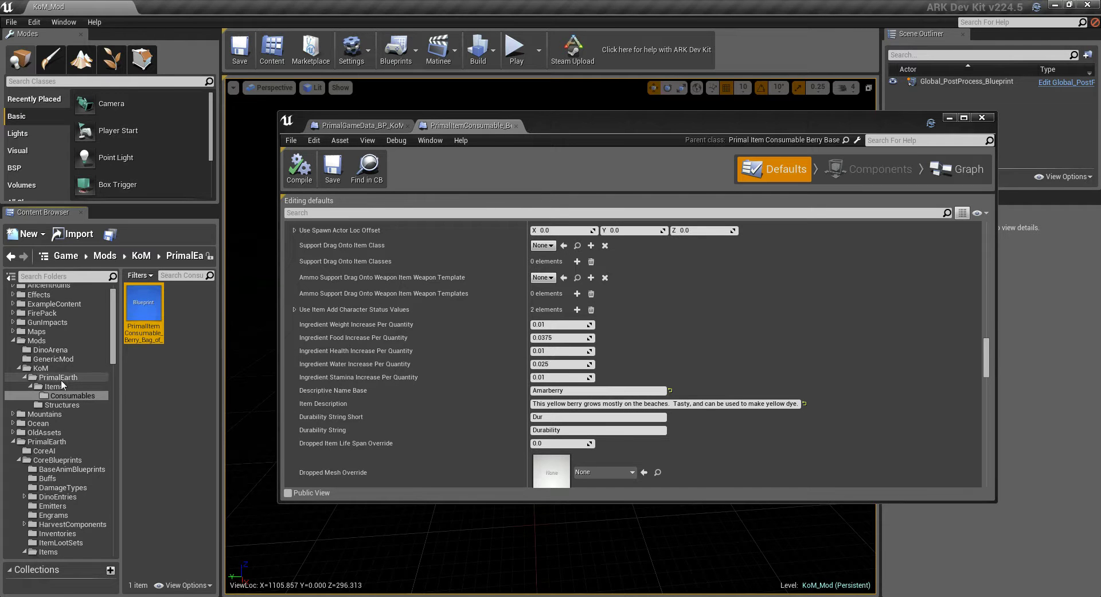
Create a folder named CoreBlueprints inside the KoM mod's PrimalEarth folder to mirror the base game's structure
scroll(71, 442, "down", 1)
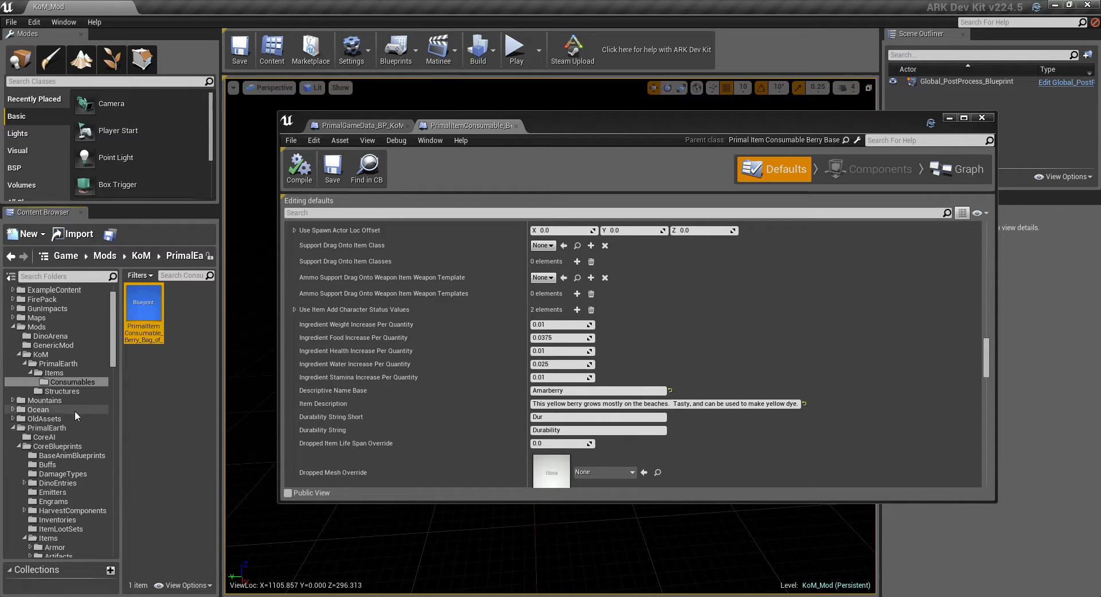
scroll(74, 412, "down", 5)
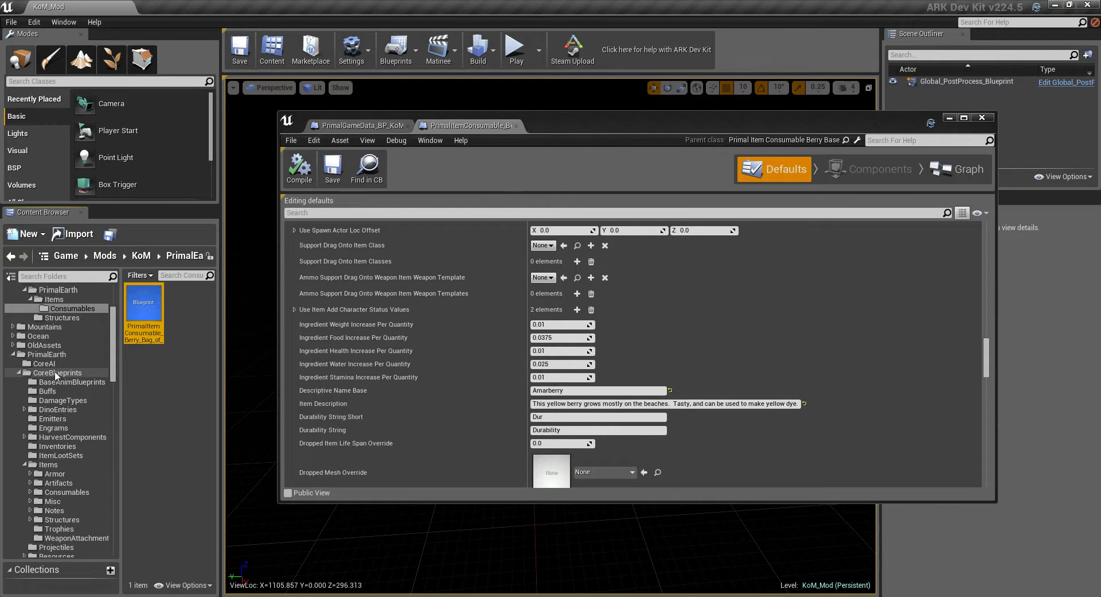
scroll(60, 374, "up", 3)
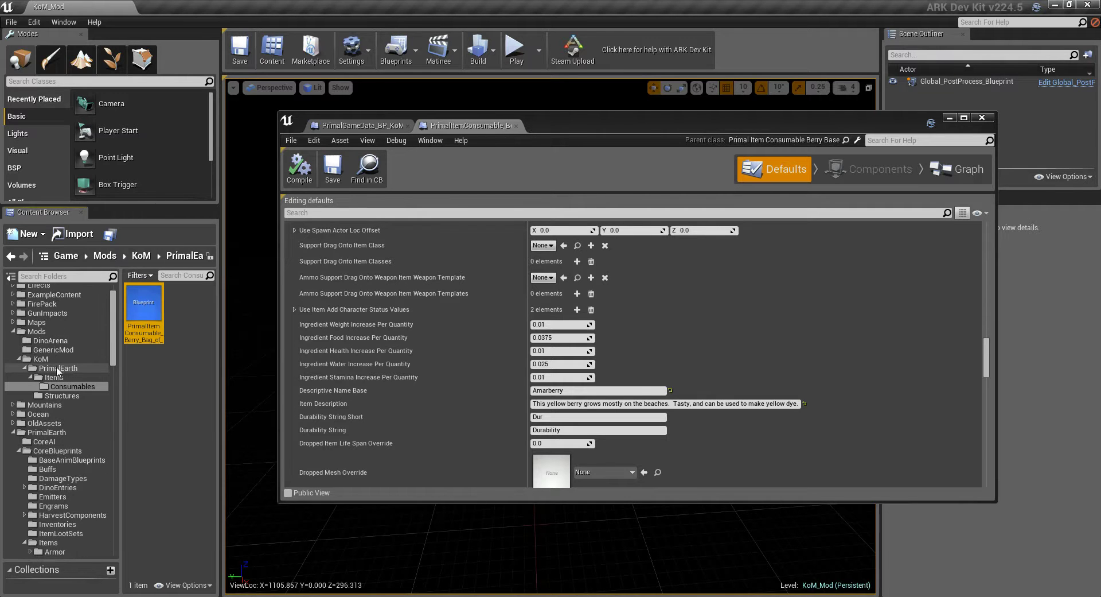
left_click(57, 368)
right_click(57, 368)
left_click(90, 375)
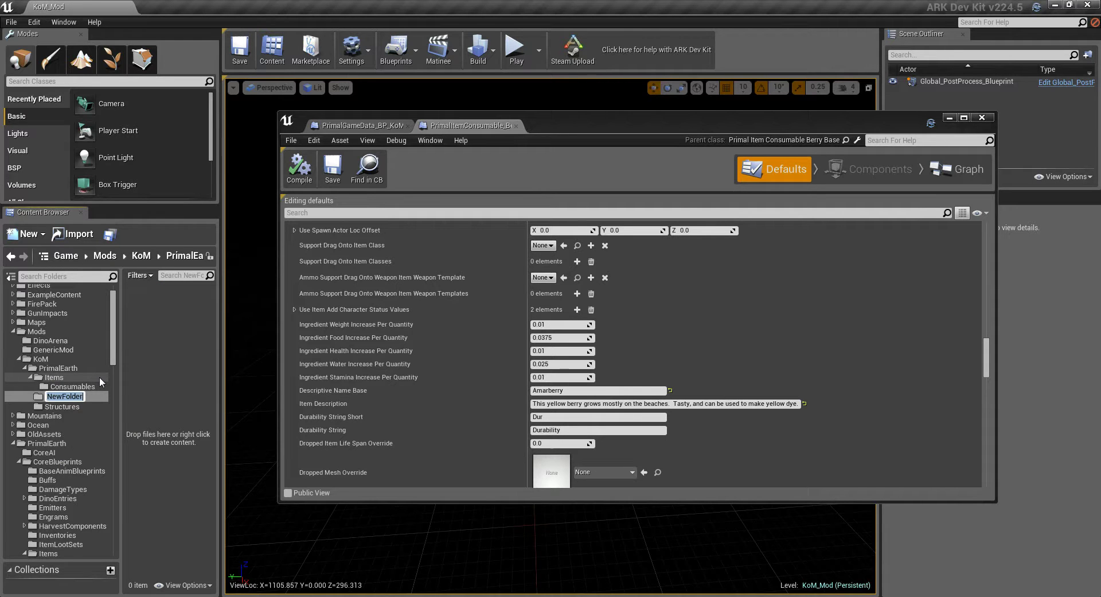
type("CoreBlueprints")
key("Return")
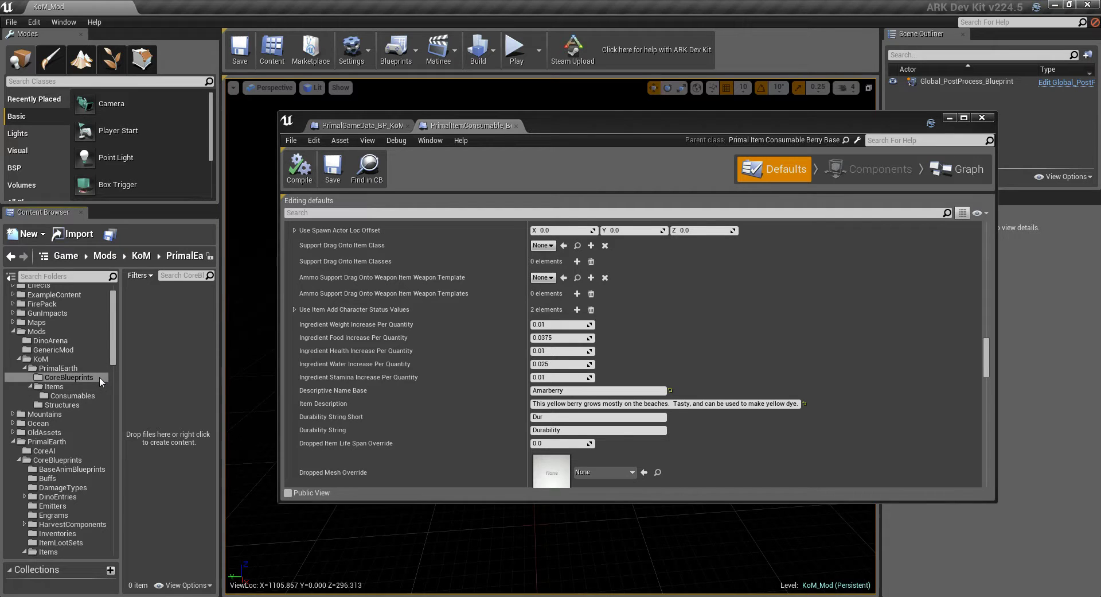
Move the mod's Items folder, including its Consumables subfolder, into the mod's CoreBlueprints folder
left_click(41, 386)
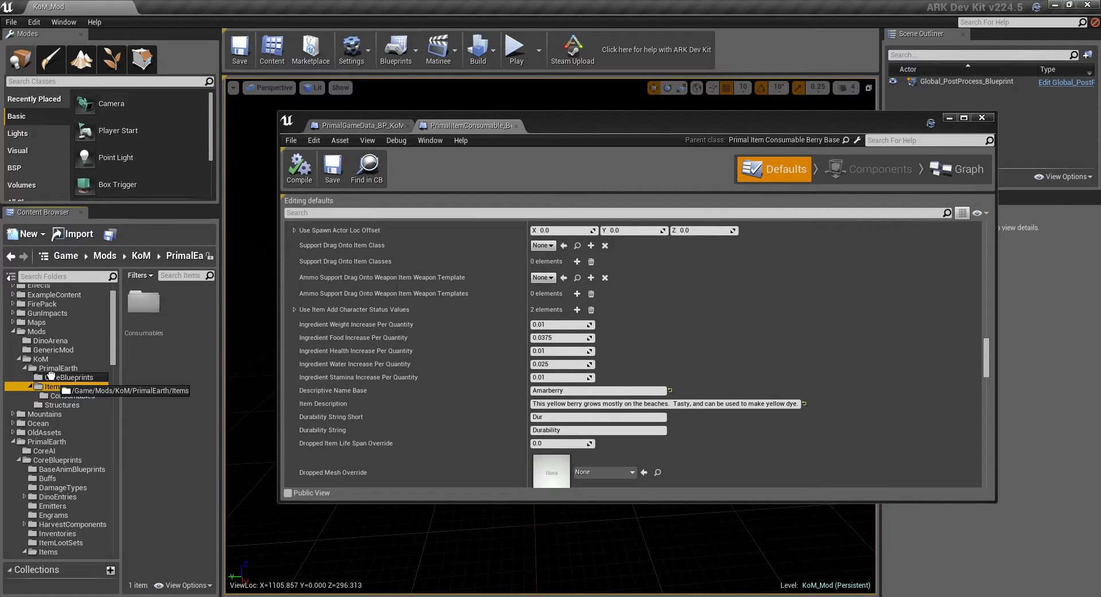
left_click_drag(50, 374, 51, 376)
left_click(83, 404)
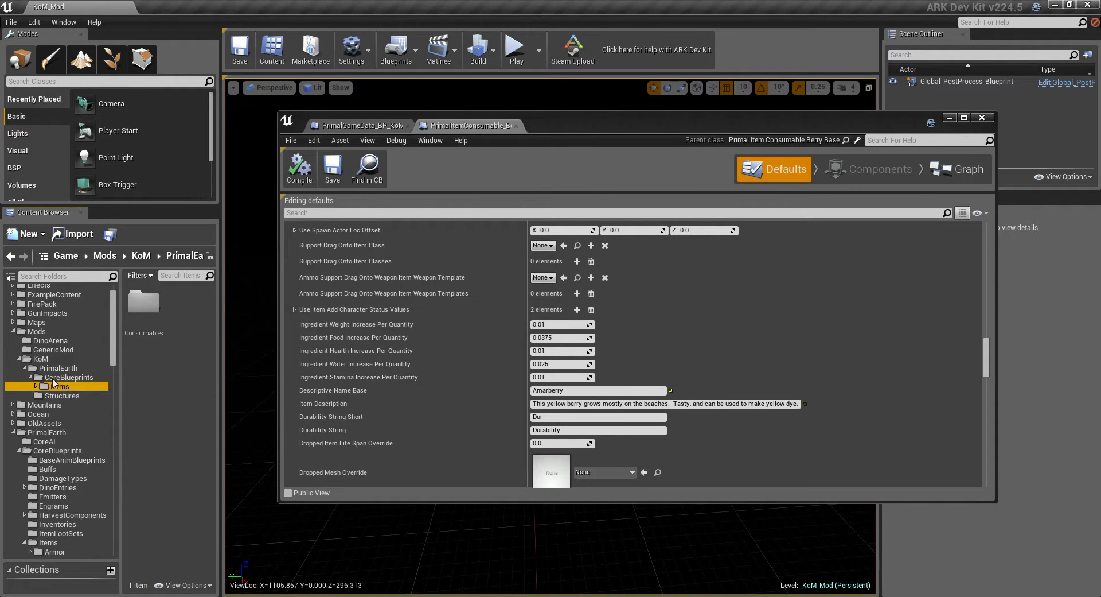
Create a folder named Engrams inside the KoM mod's CoreBlueprints folder
left_click(63, 377)
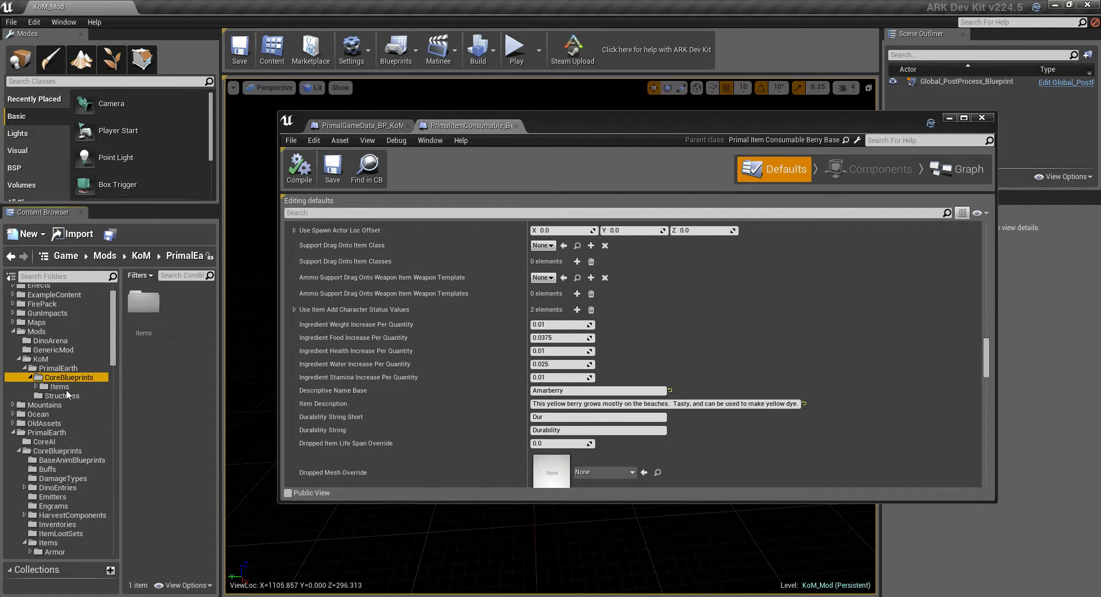
right_click(63, 379)
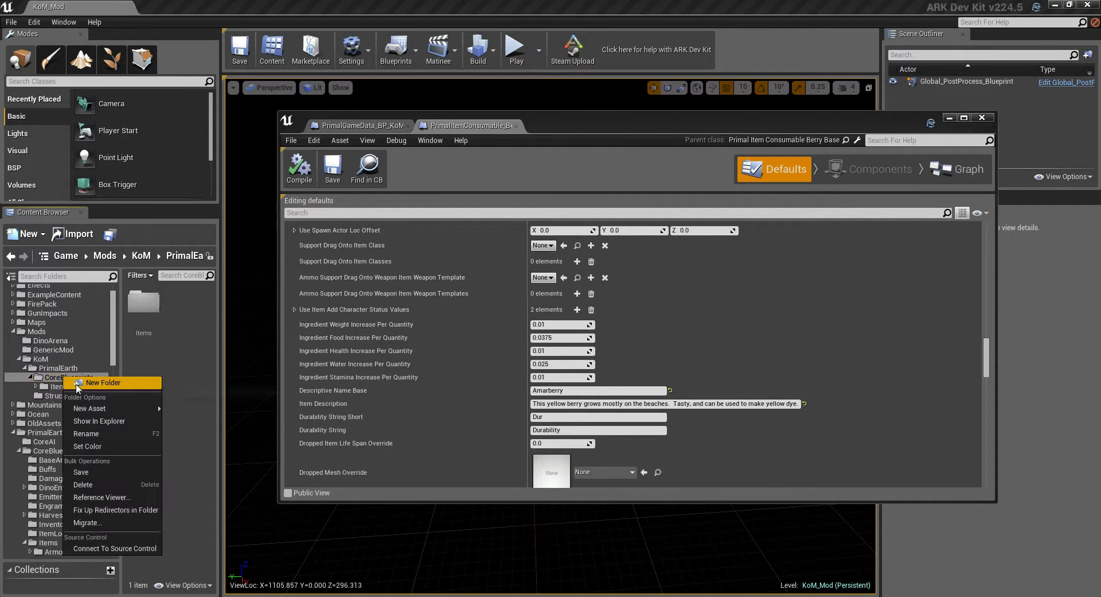
left_click(93, 381)
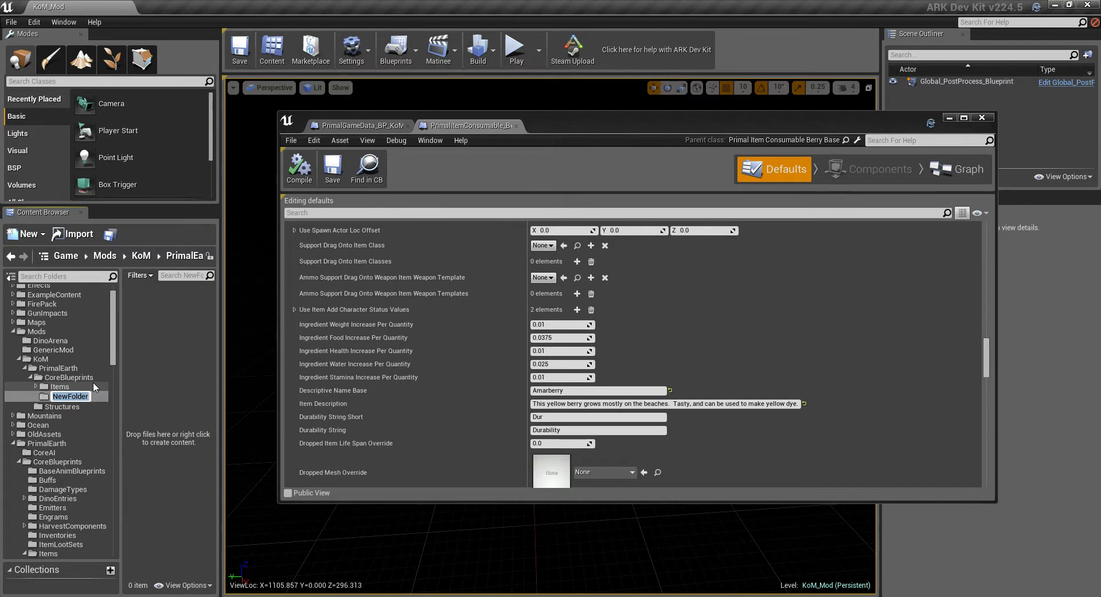
type("Engrams")
key("Return")
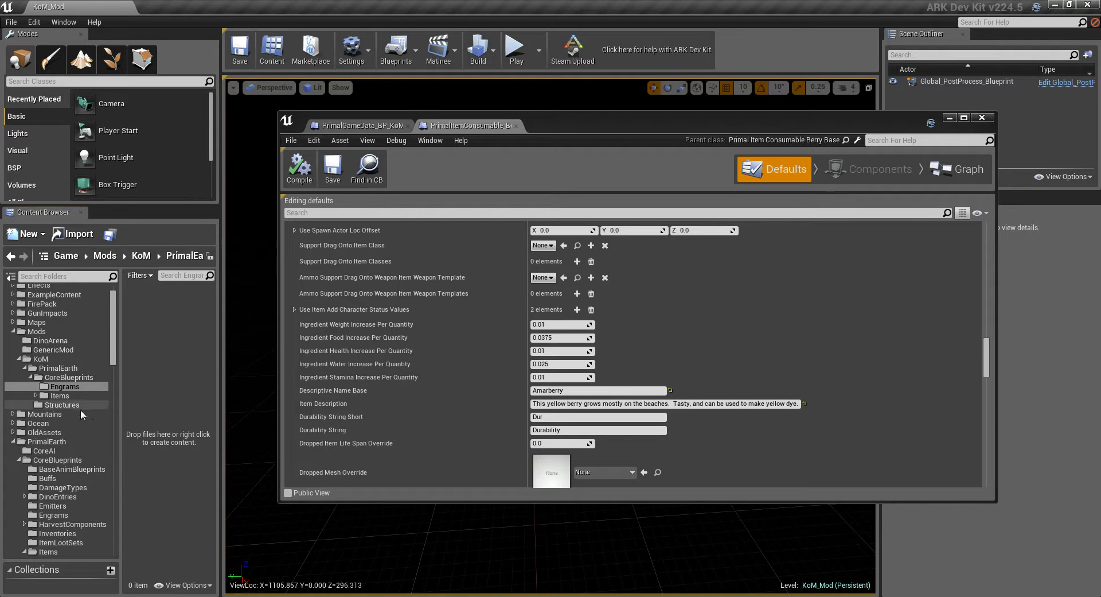
Copy the EngramEntry_AdvancedBullet blueprint from the base game's Engrams folder into the KoM mod's Engrams folder
scroll(78, 404, "down", 5)
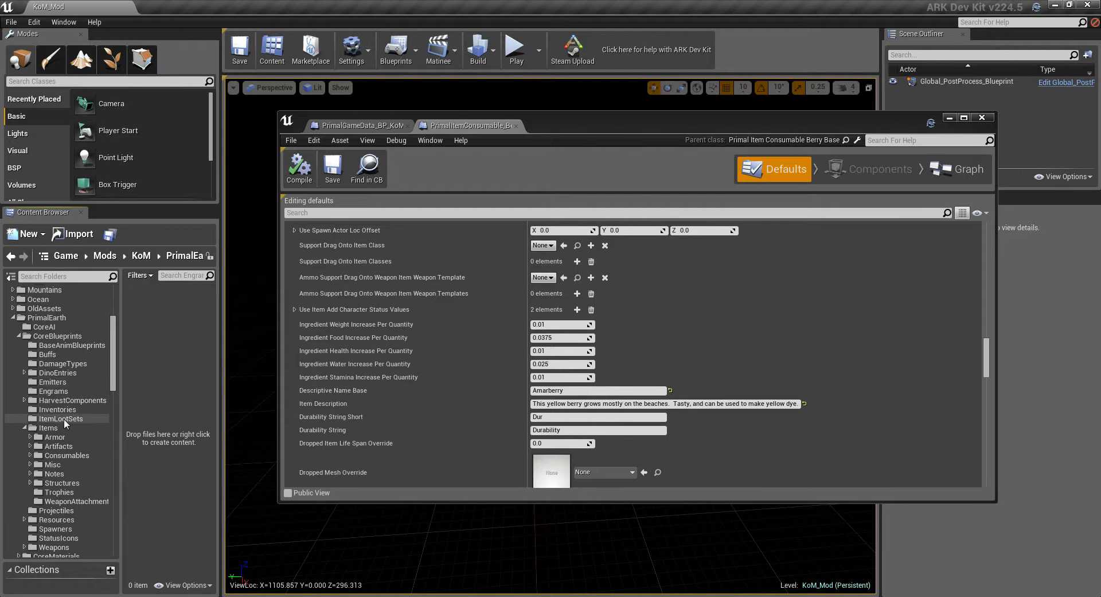
scroll(64, 401, "down", 1)
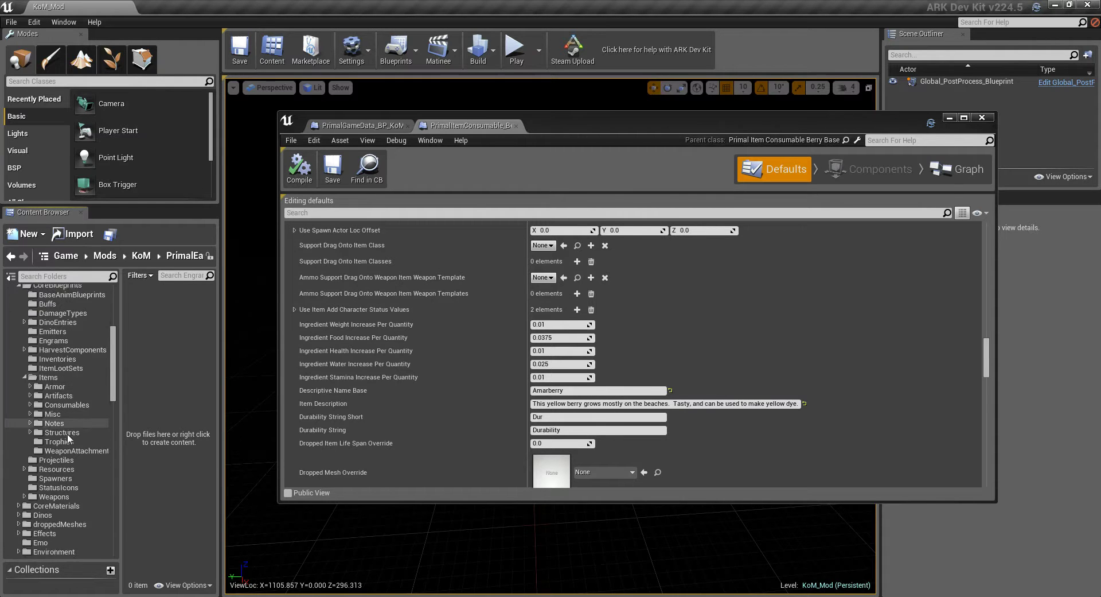
left_click(53, 363)
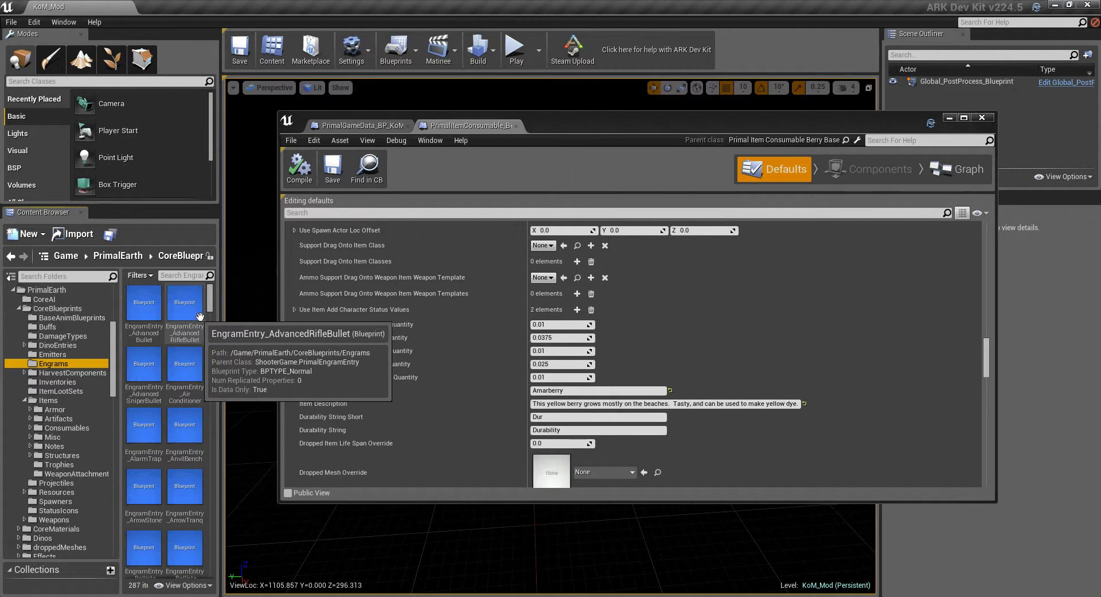
scroll(193, 319, "down", 1)
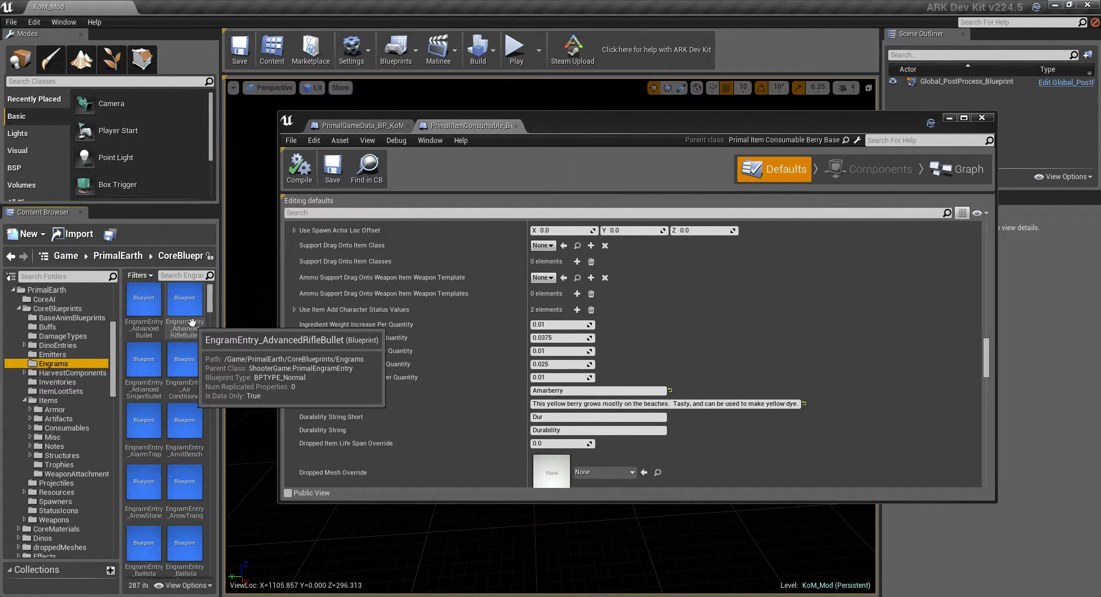
left_click(158, 314)
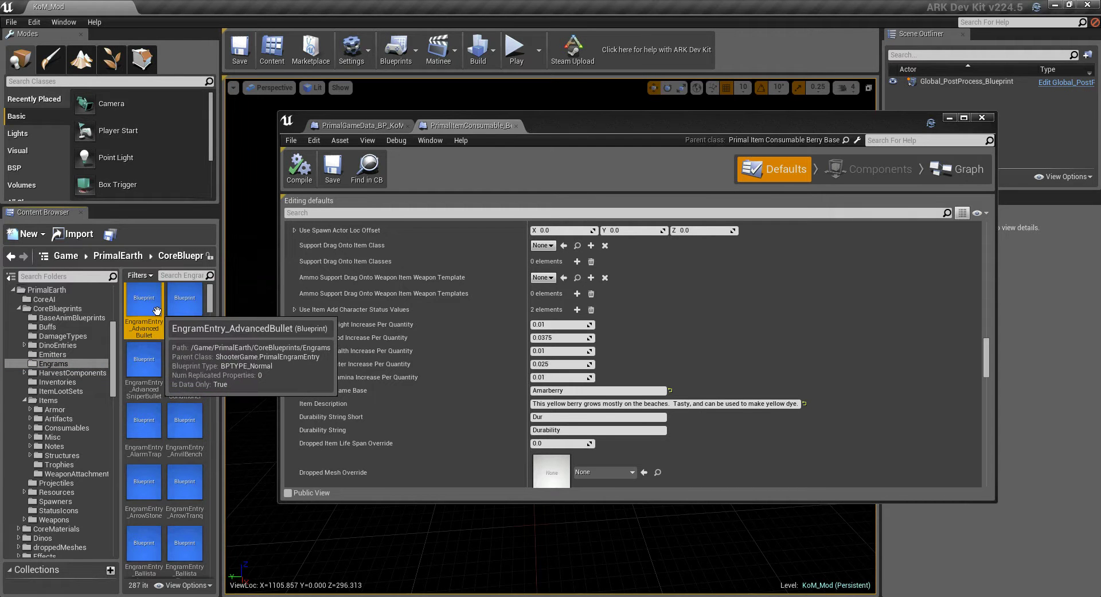
scroll(152, 317, "up", 1)
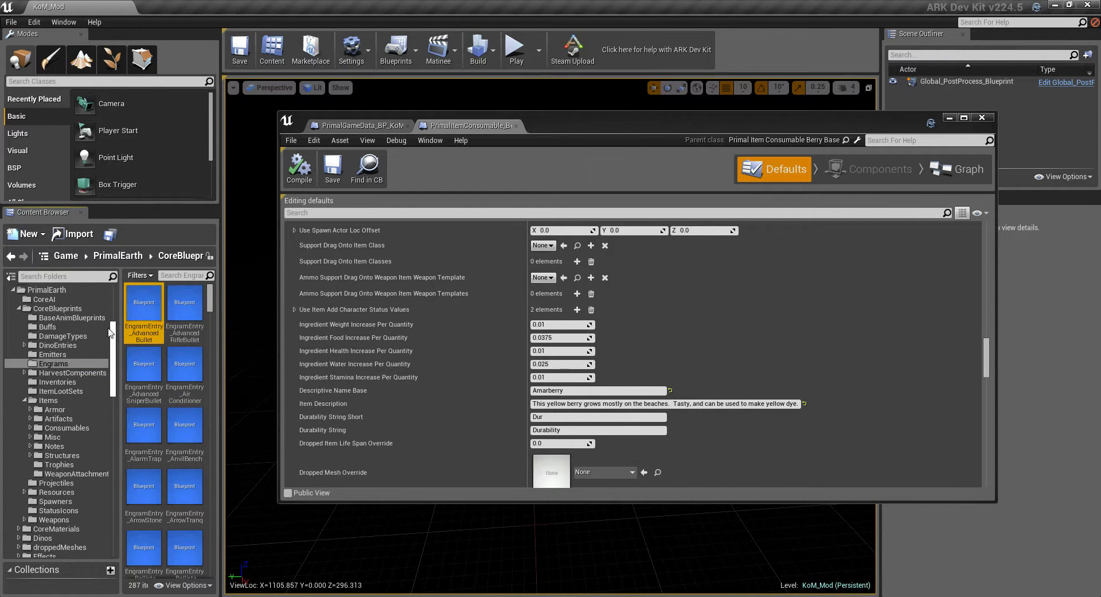
scroll(101, 327, "up", 5)
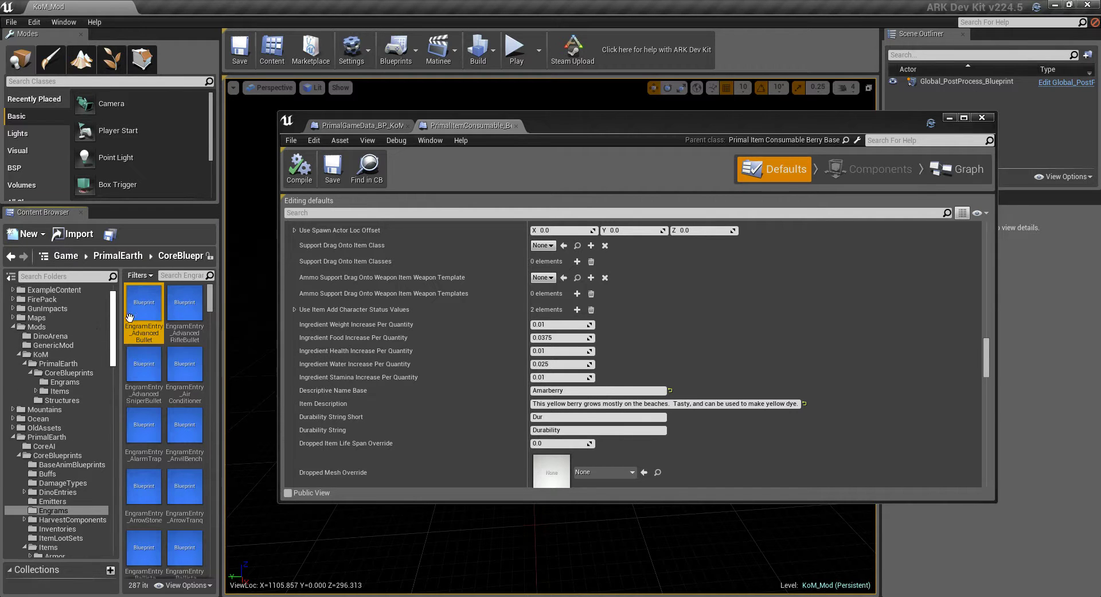
left_click_drag(124, 322, 73, 383)
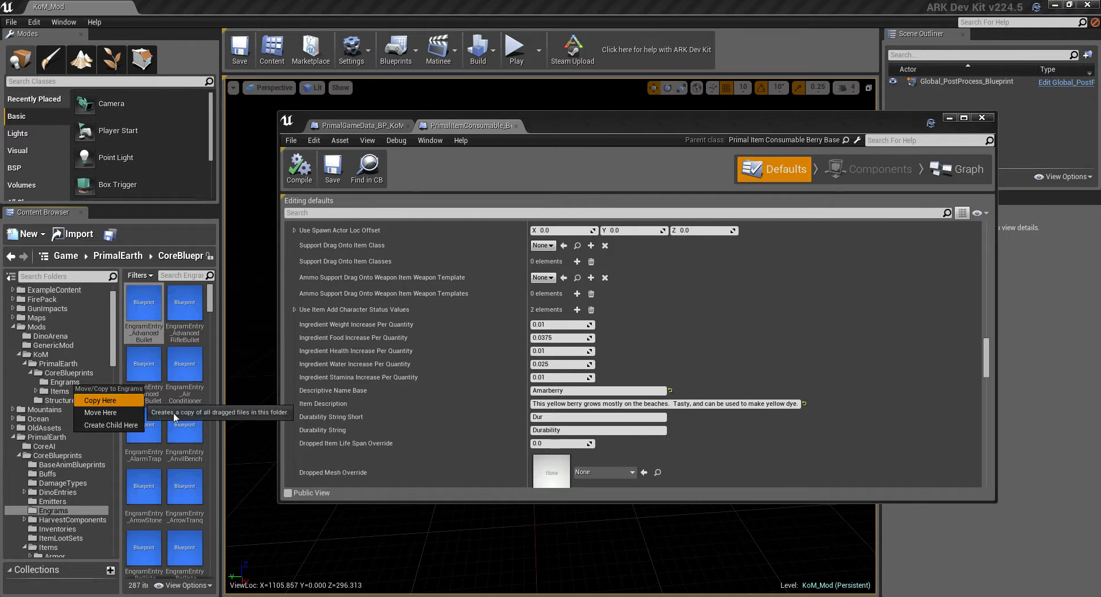
left_click(116, 403)
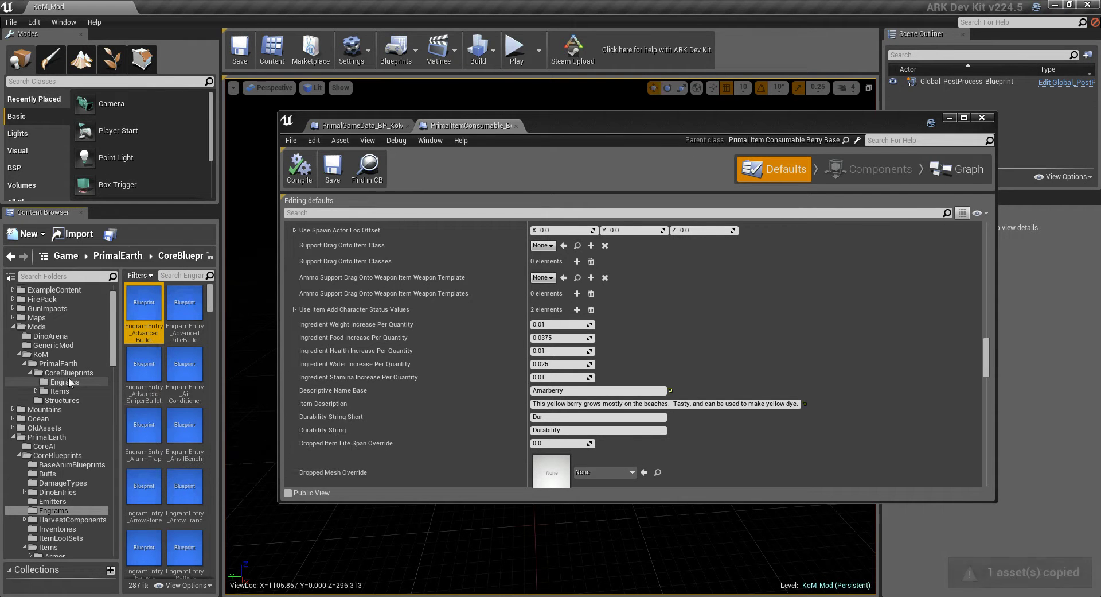
Rename the copied engram blueprint in the mod's Engrams folder as EngramEntry_Bag_of_Narcoberries
left_click(69, 380)
left_click(149, 331)
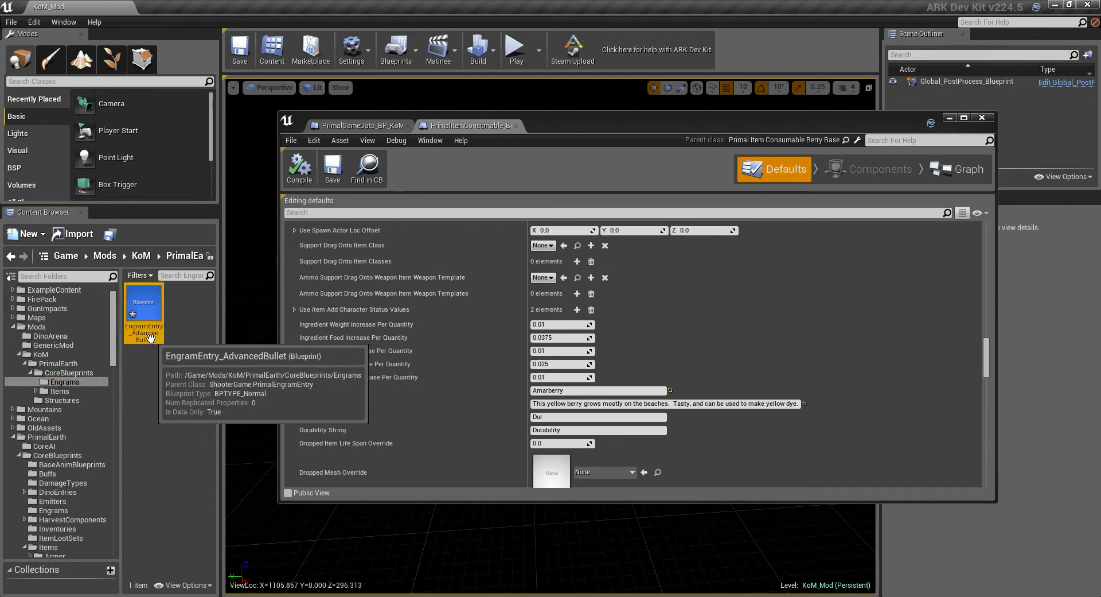
left_click(132, 334)
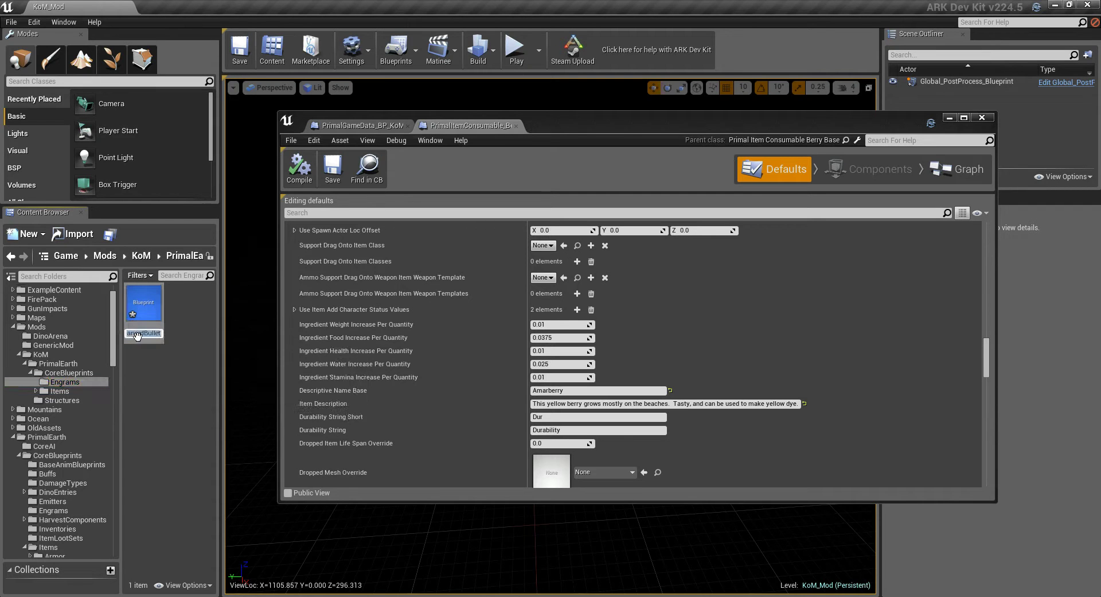
left_click_drag(134, 334, 130, 334)
left_click(139, 333)
left_click_drag(145, 333, 193, 335)
key("BackSpace")
type("Bag_of")
key("BackSpace")
type("_")
type("Na")
type("rcob")
type("erries")
key("Return")
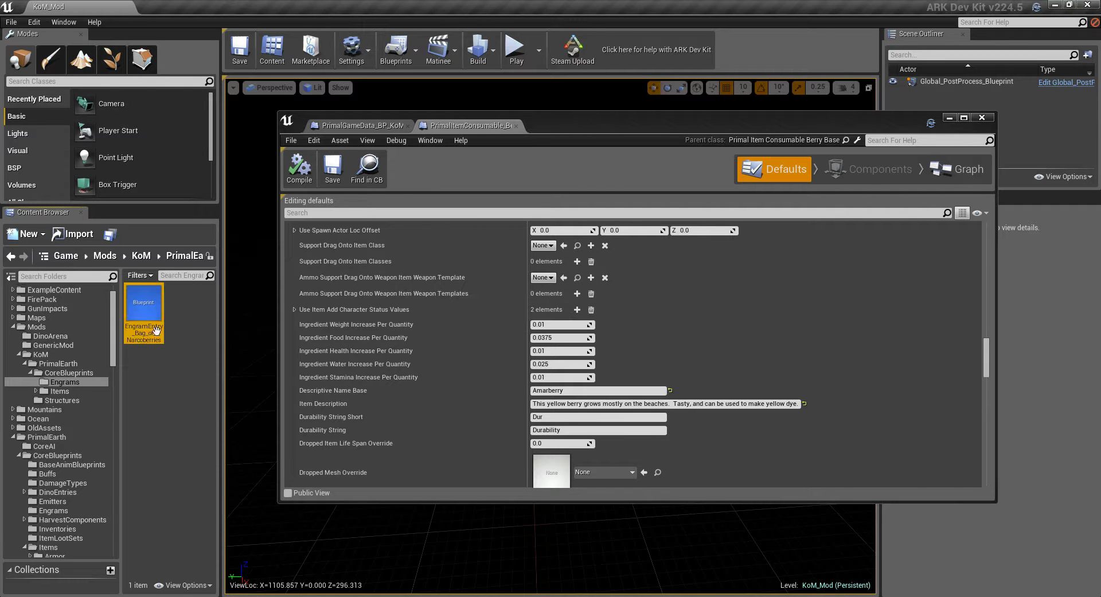
Open the EngramEntry_Bag_of_Narcoberries blueprint and locate the item its Blue Print Entry references among the base game's assets
double_click(154, 319)
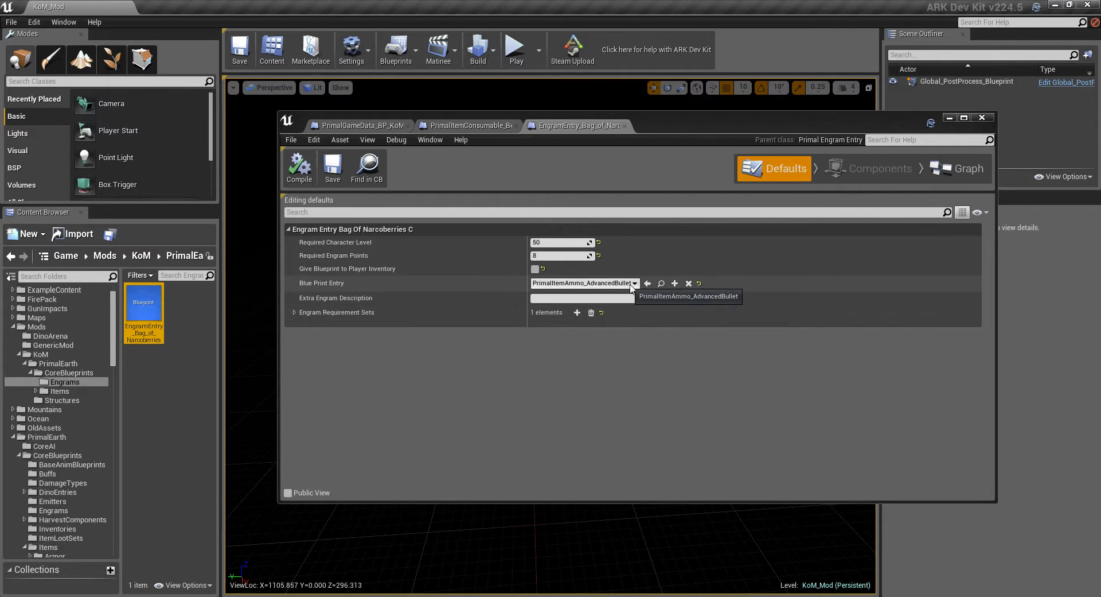
left_click(660, 283)
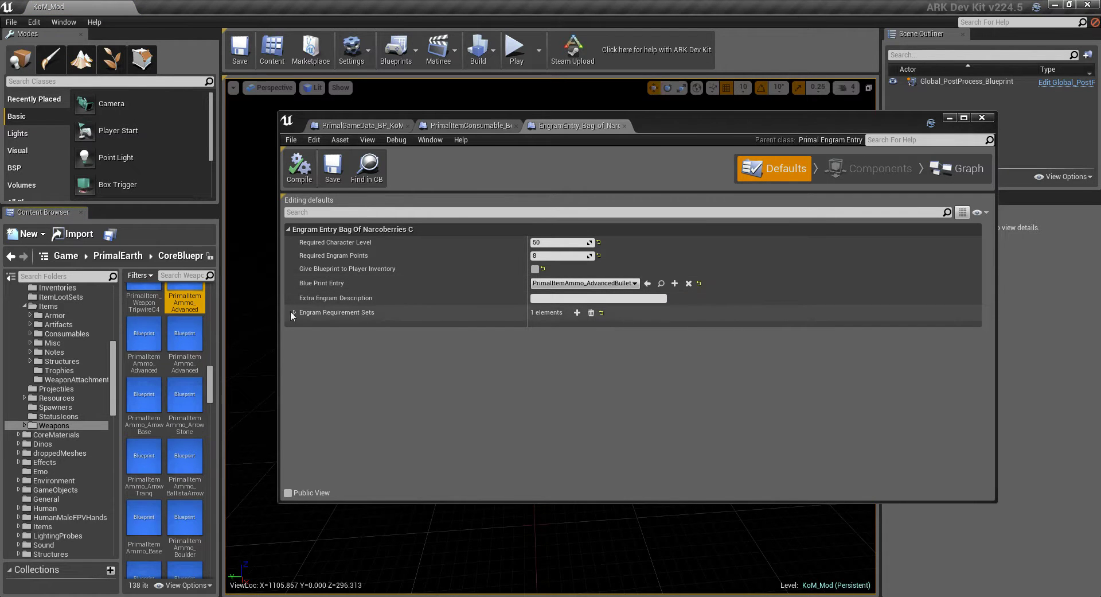
left_click(192, 298)
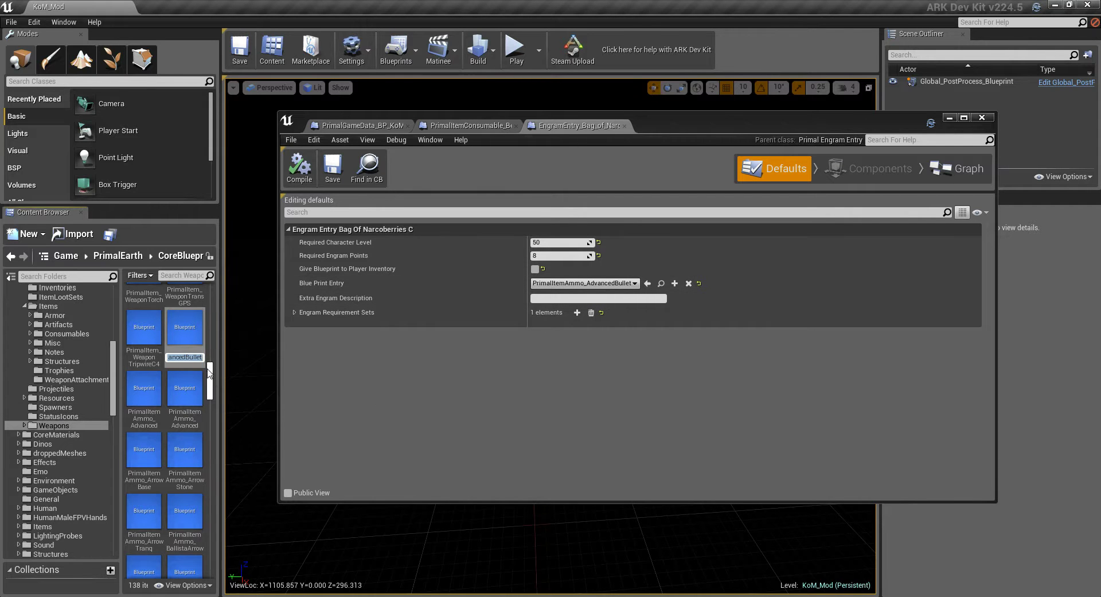
left_click_drag(212, 380, 212, 284)
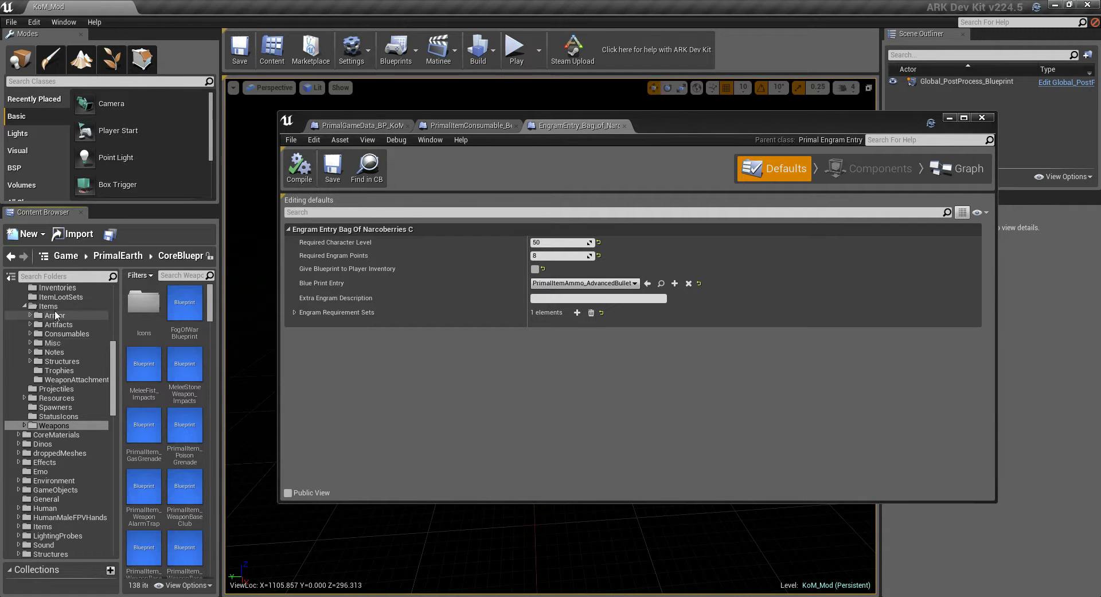
Set the engram's Blue Print Entry to PrimalItemConsumable_Berry_Bag_of_Narcoberries from the mod's Items/Consumables folder
scroll(117, 357, "up", 6)
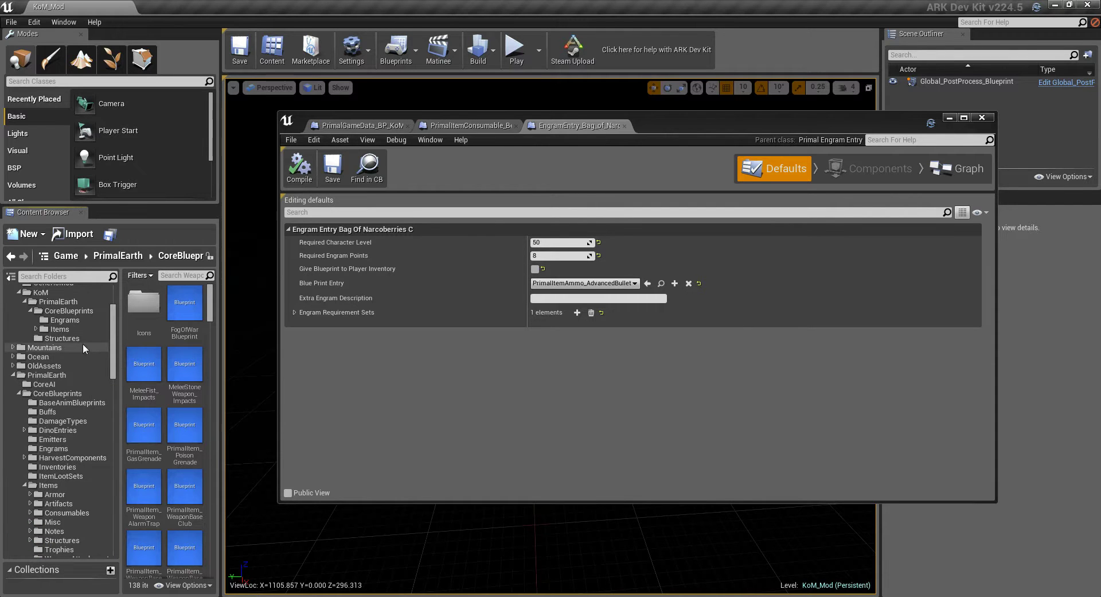
left_click(73, 330)
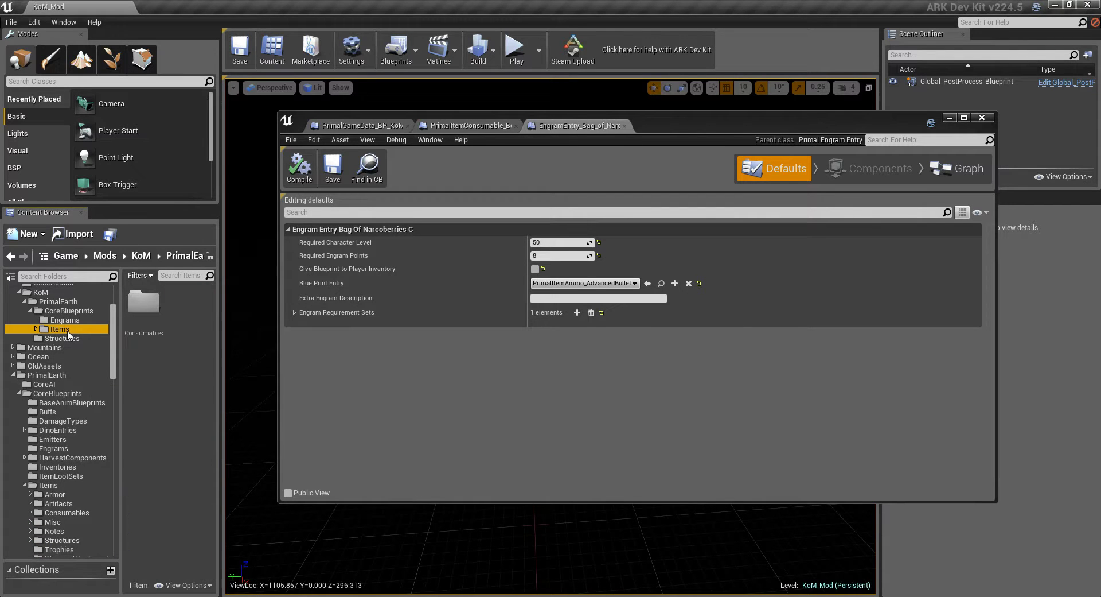
double_click(52, 332)
left_click(70, 339)
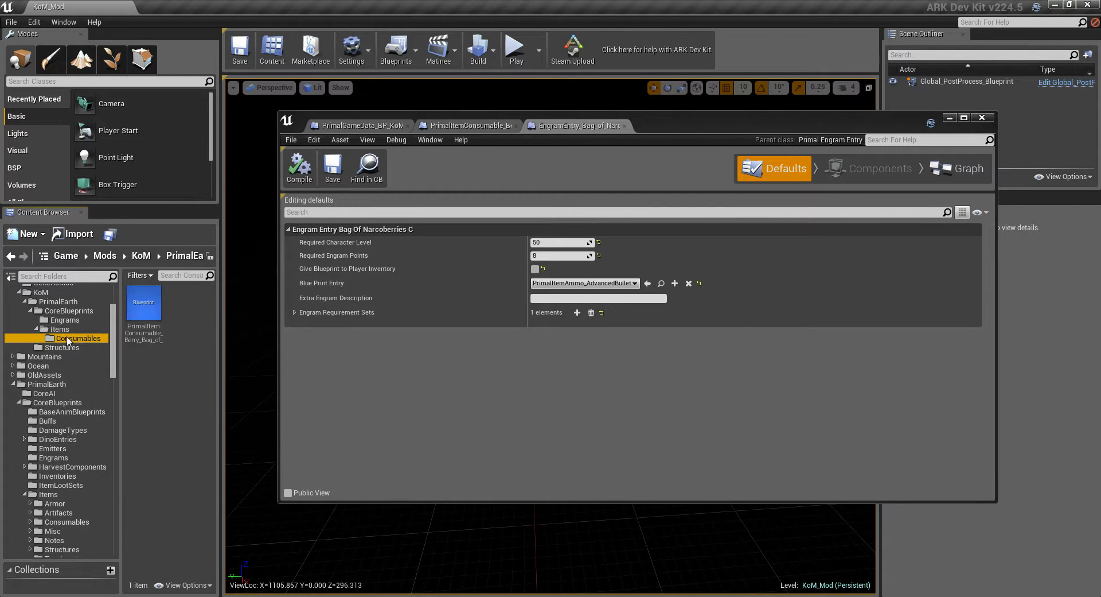
left_click(146, 326)
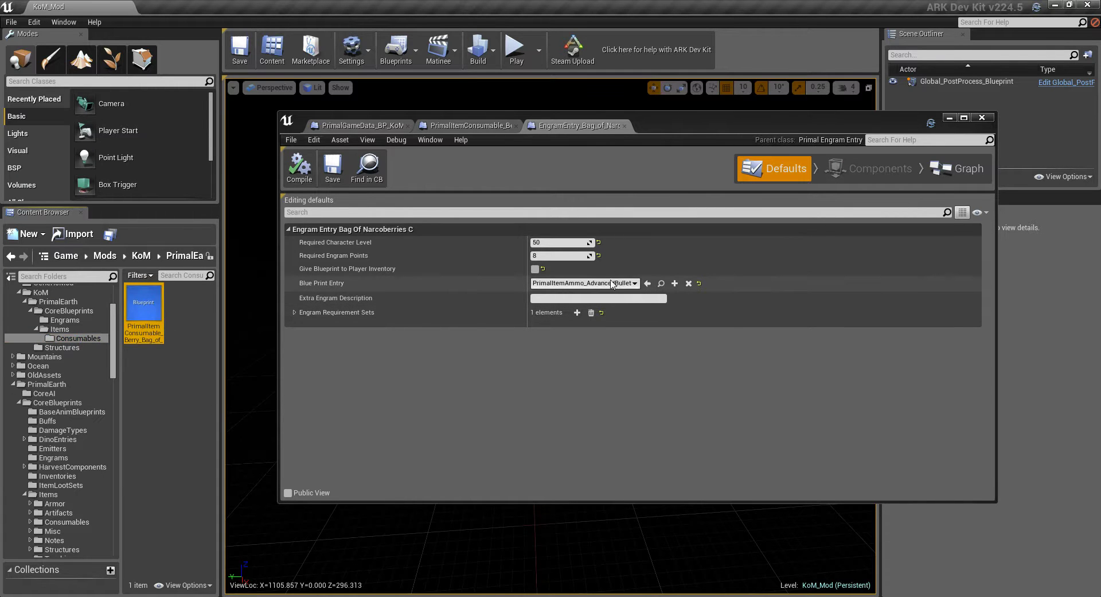
left_click(648, 283)
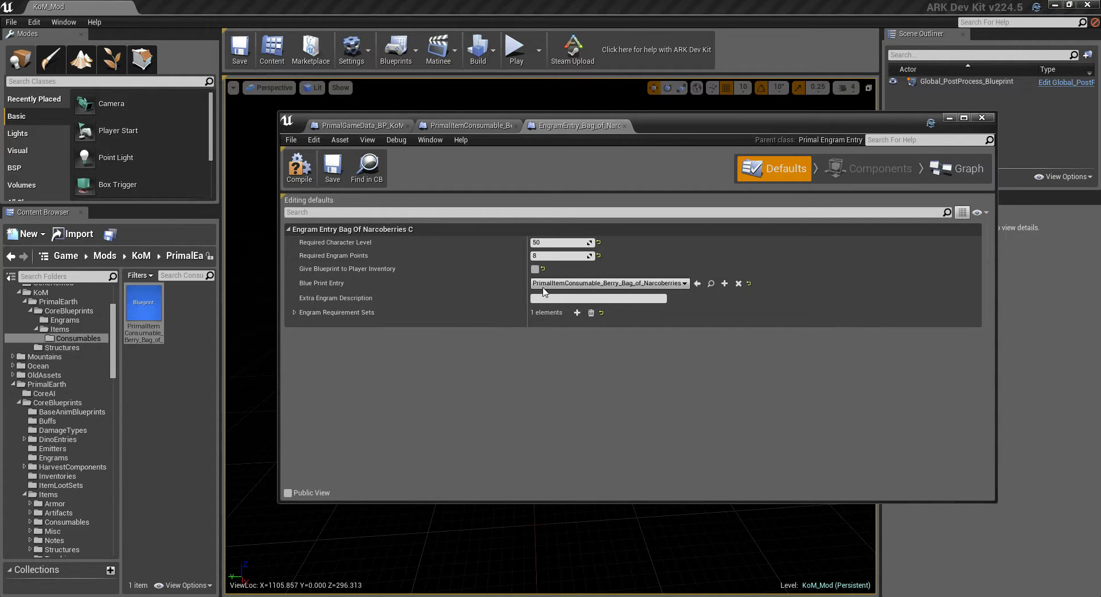
Set the engram's required character level to 15 and engram points to 2, and enable Give Blueprint to Player Inventory
left_click(551, 242)
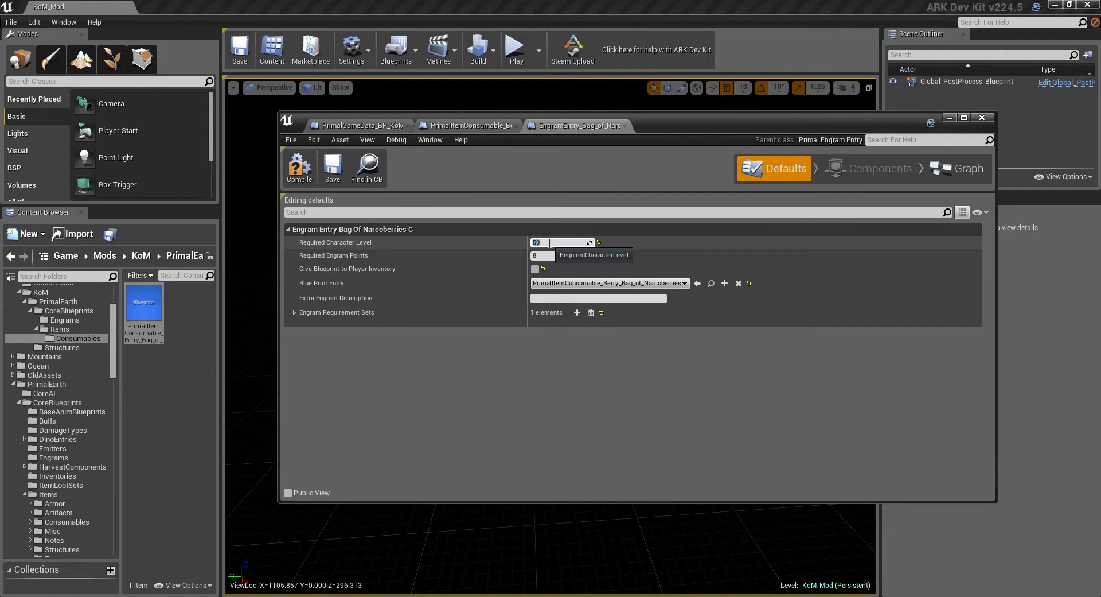
type("1")
key("Return")
left_click(547, 256)
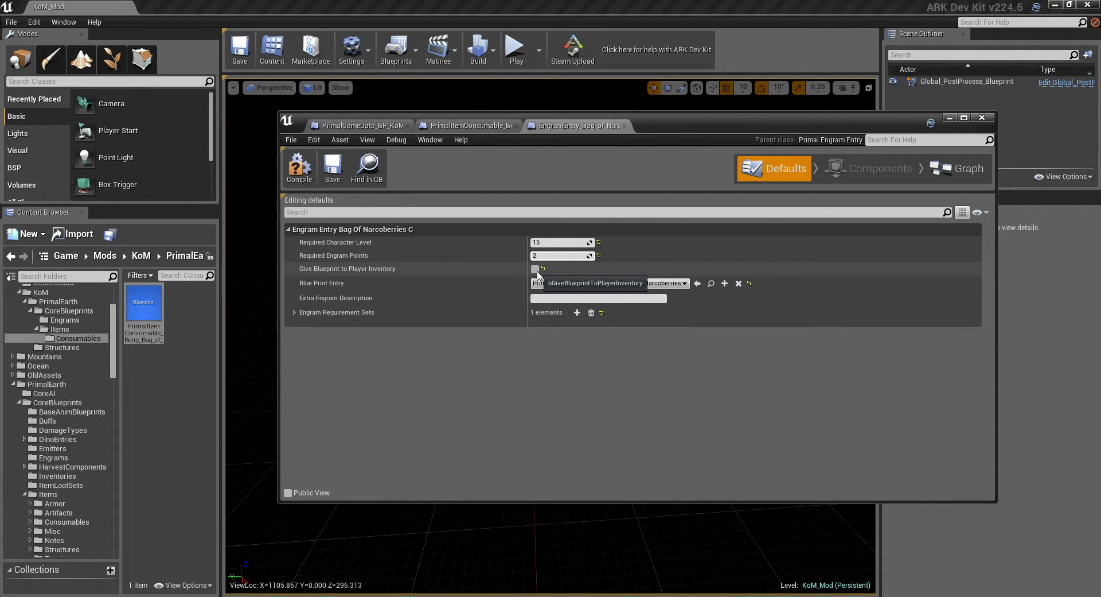
left_click(535, 269)
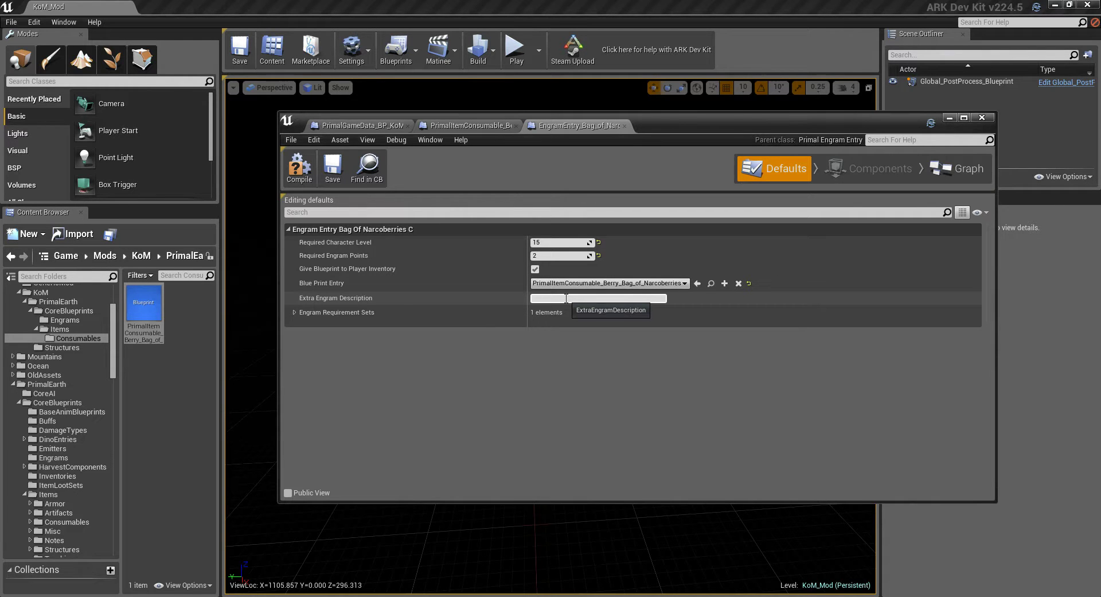
Enter "I bag full of berries" as the extra engram description and save the engram blueprint
type("bag full of berries")
key("shift+Return")
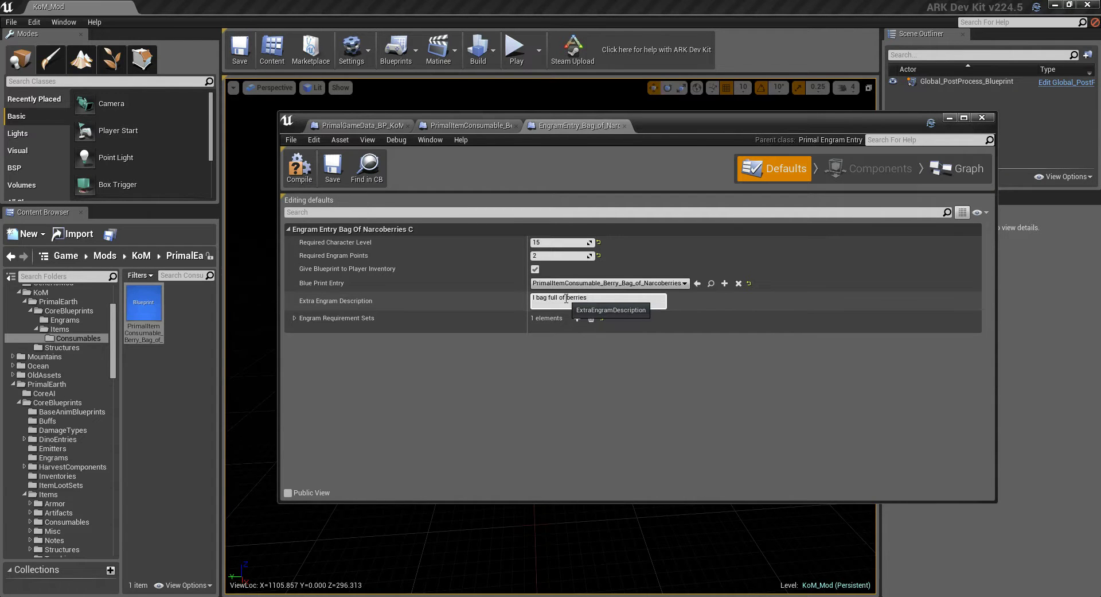
key("BackSpace")
left_click(341, 176)
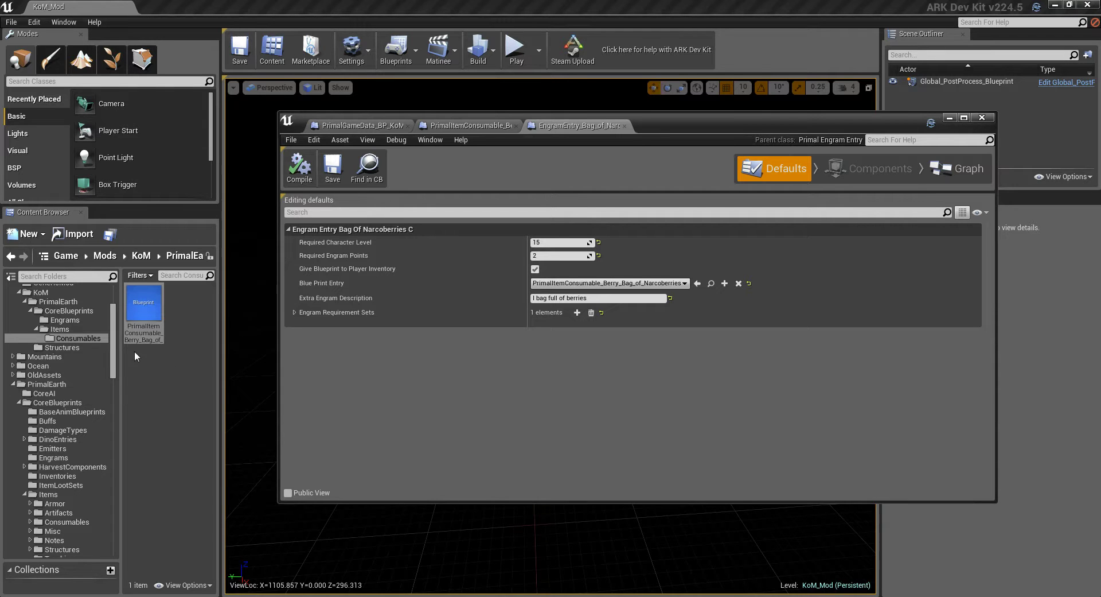
Open the TestGameMode_KoM_Mods blueprint from the KoM folder and examine its default properties for engram settings
left_click(69, 301)
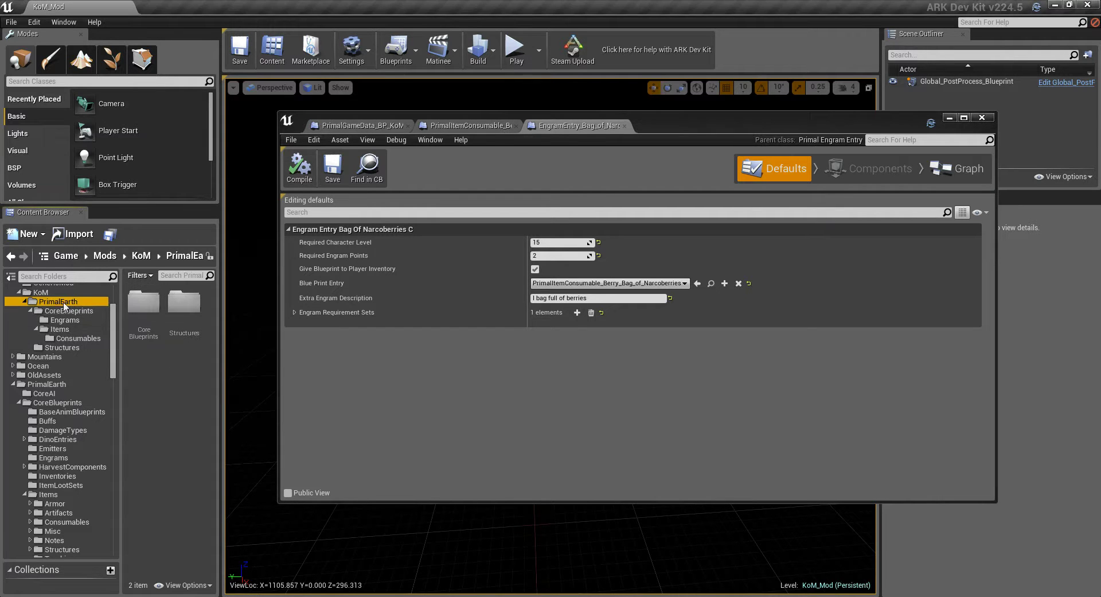
left_click(45, 292)
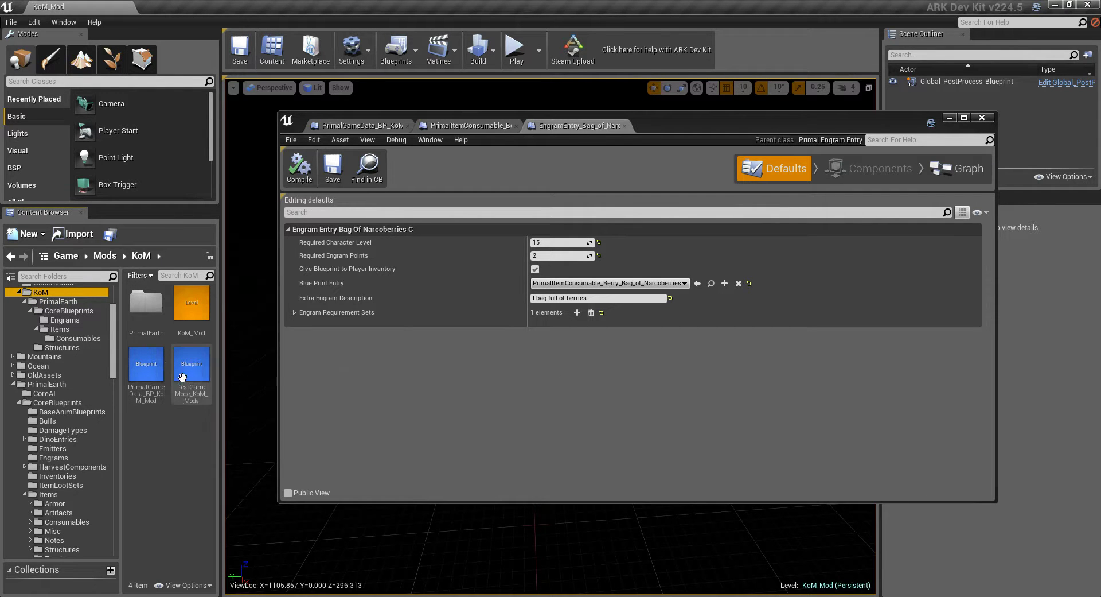
double_click(198, 366)
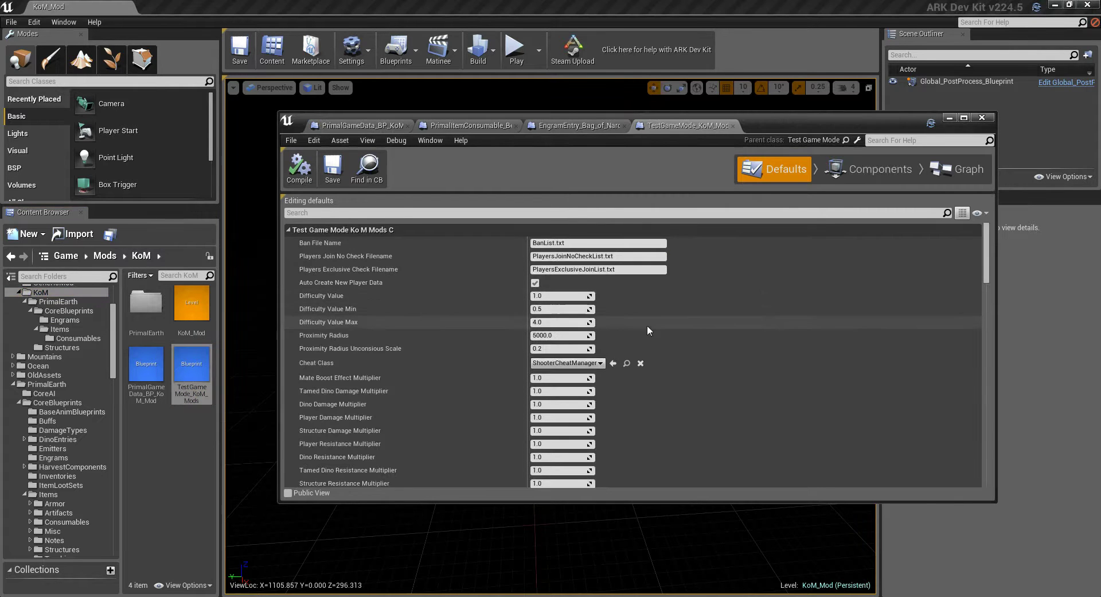
scroll(646, 325, "down", 15)
scroll(664, 337, "down", 5)
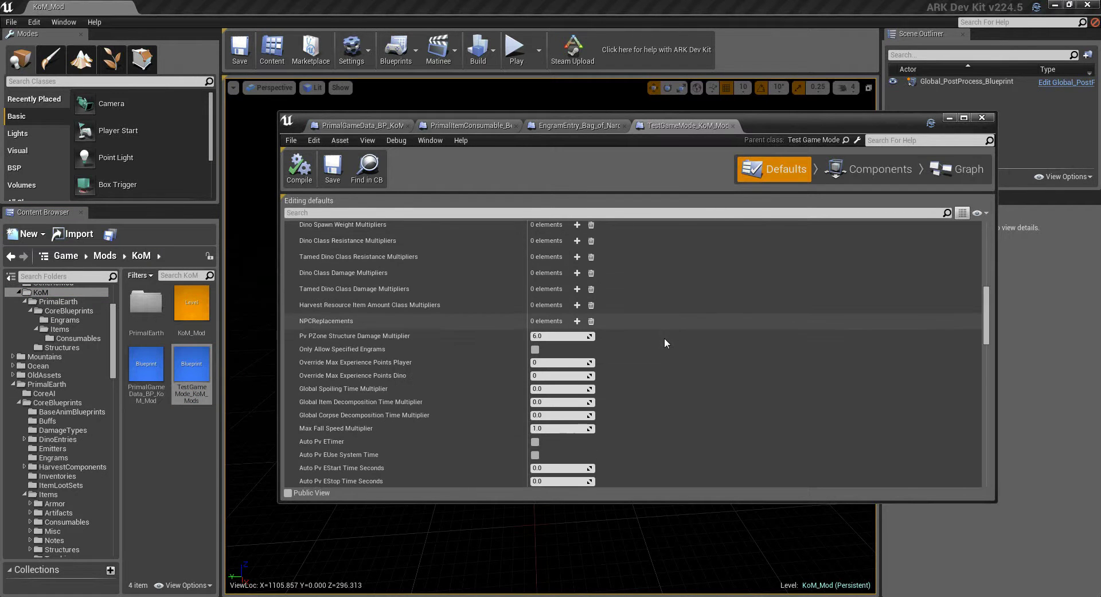
scroll(664, 337, "up", 4)
scroll(664, 337, "up", 4)
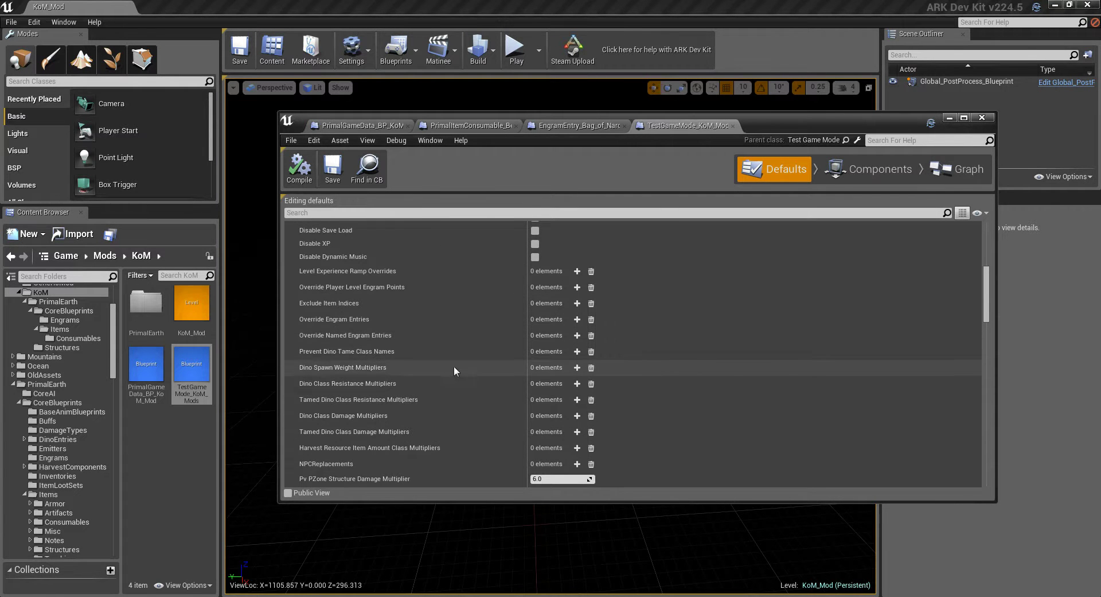
Bring up the PrimalGameData_BP_KoM_Mod defaults and expand the Engram Blueprint Classes list
double_click(146, 366)
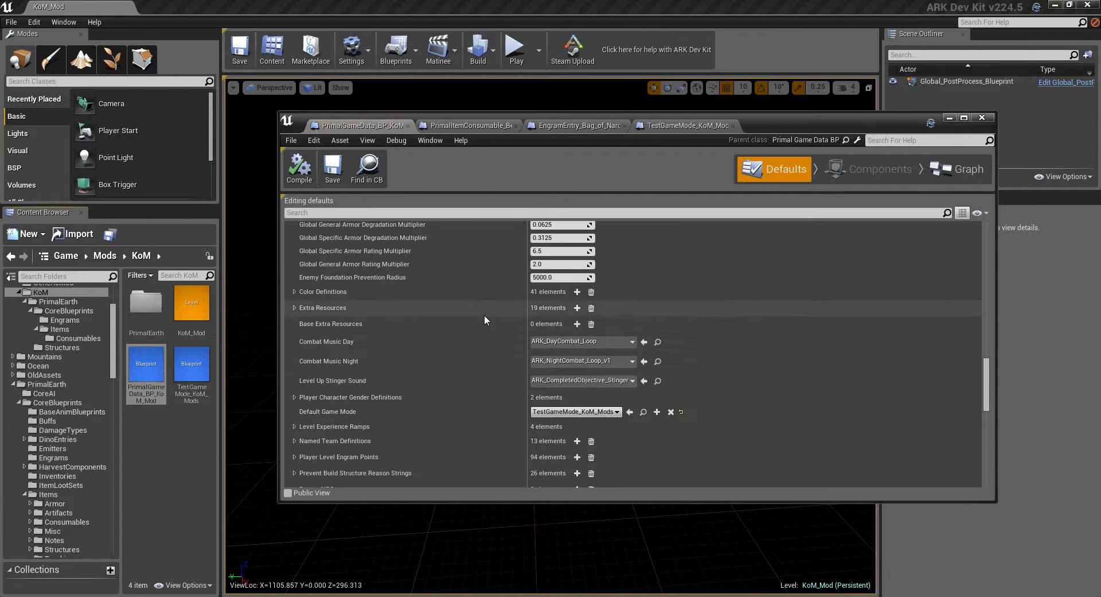
scroll(484, 314, "up", 4)
scroll(484, 314, "down", 4)
scroll(487, 321, "up", 4)
scroll(491, 329, "up", 12)
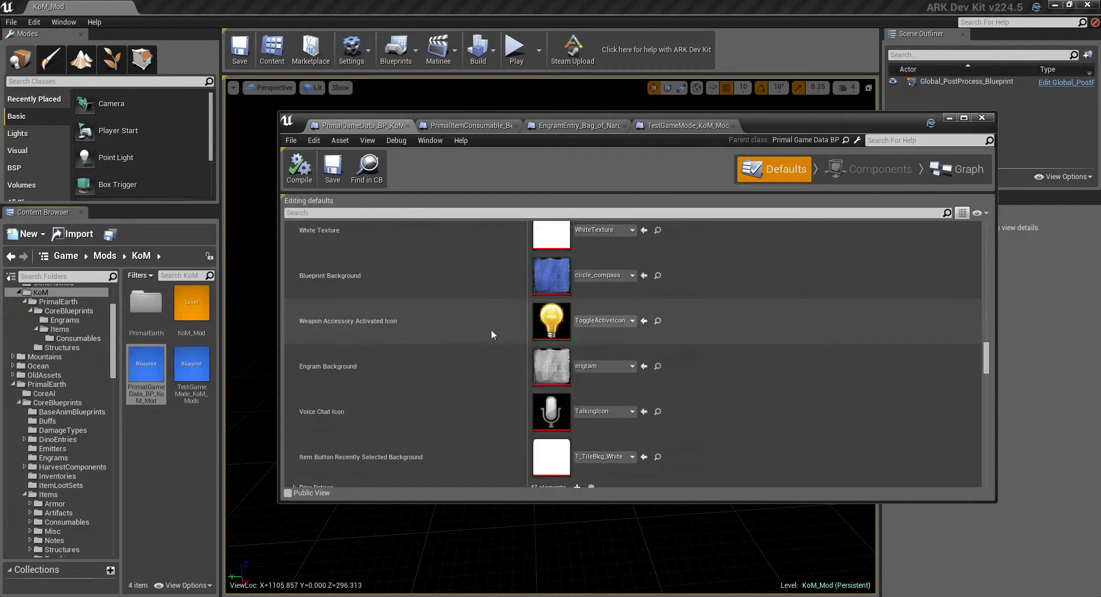
scroll(491, 328, "up", 15)
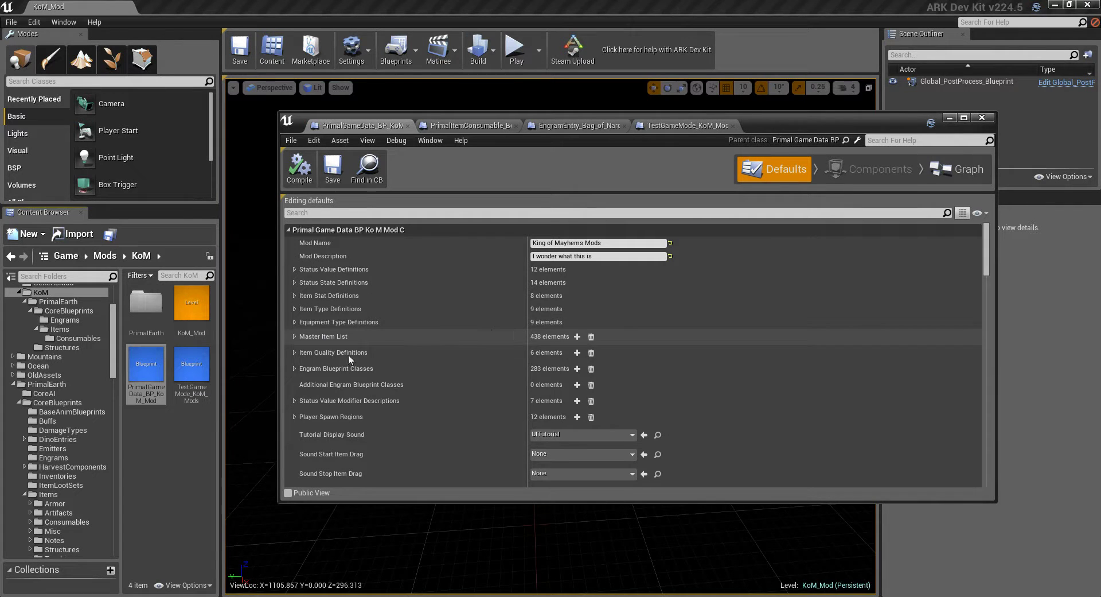
left_click(292, 368)
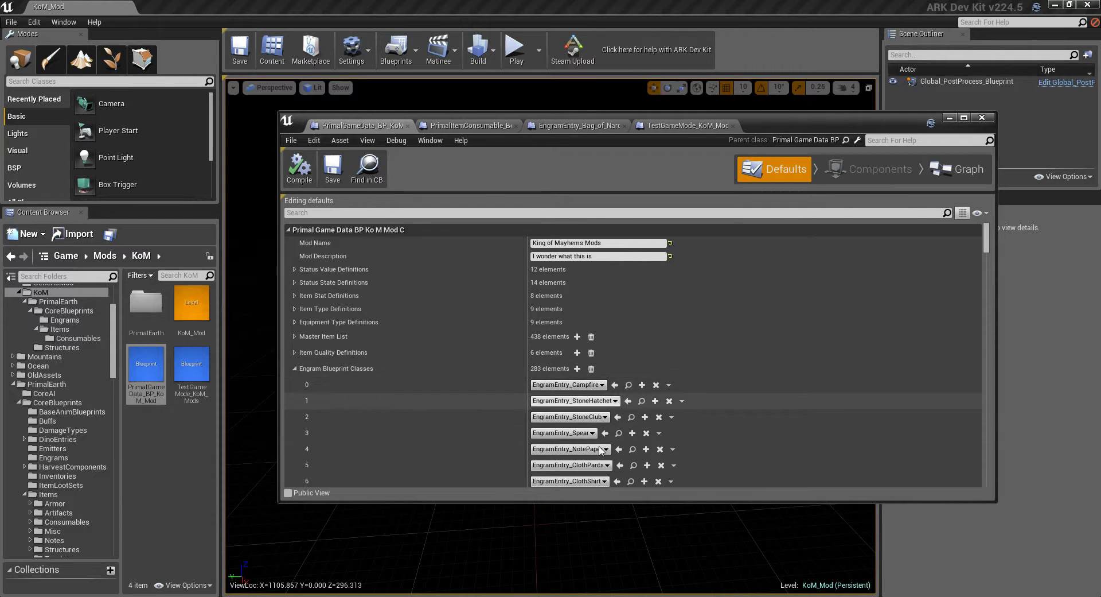
Insert a new first entry in the Engram Blueprint Classes list and select the EngramEntry_Bag_of_Narcoberries blueprint in the mod's Engrams folder
left_click(668, 385)
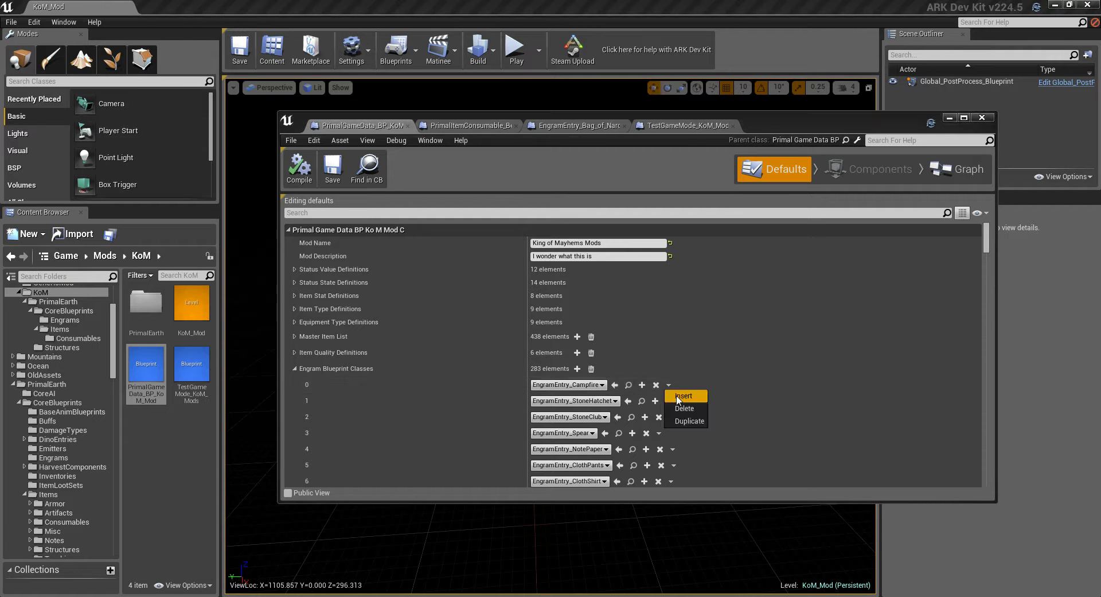
left_click(678, 395)
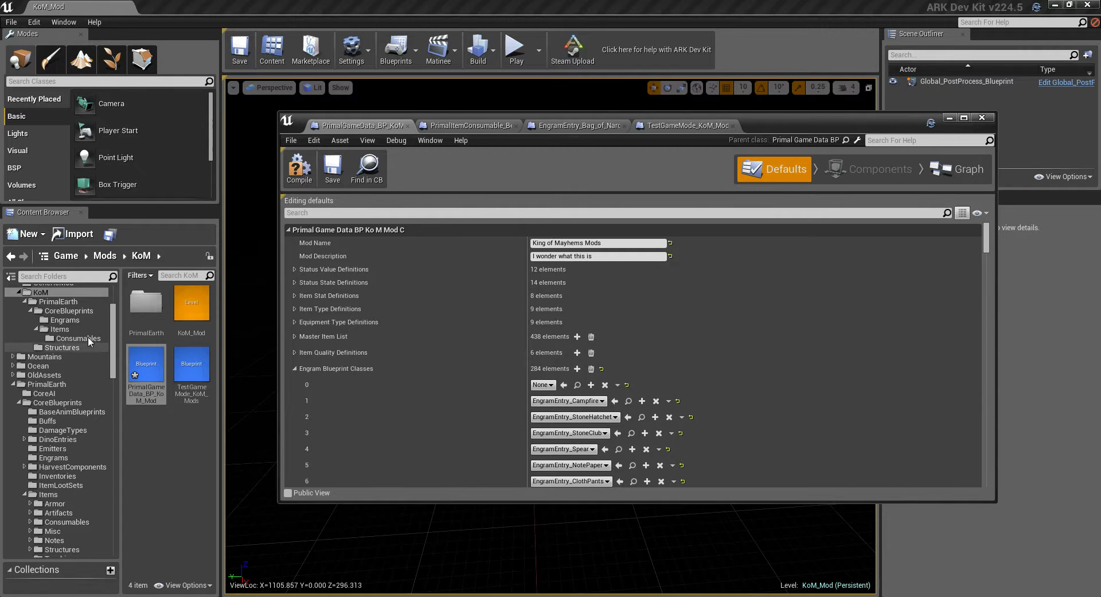
left_click(64, 320)
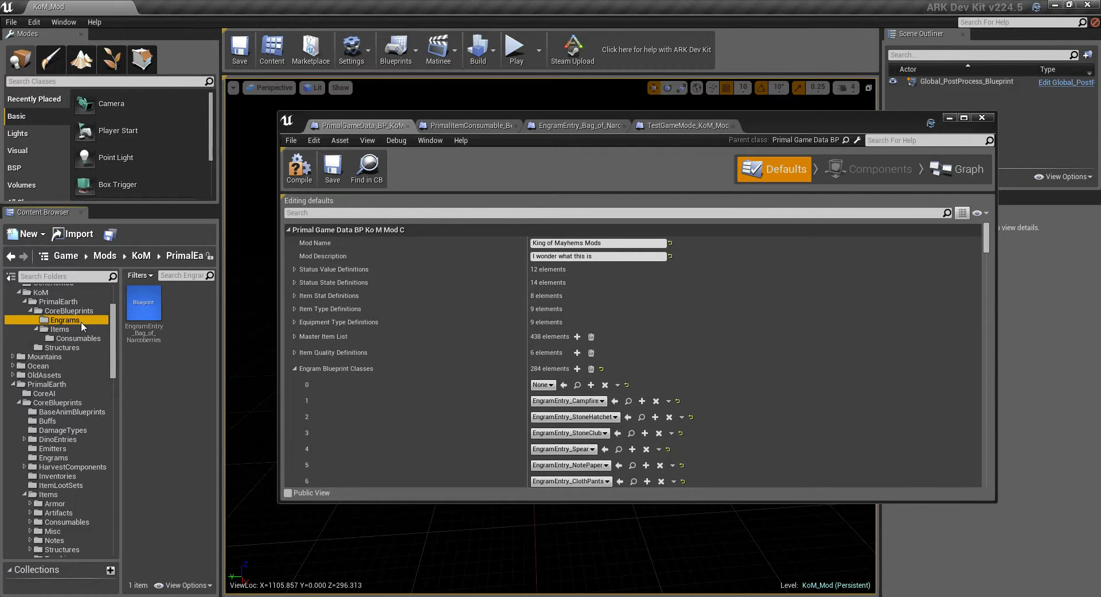
left_click(141, 314)
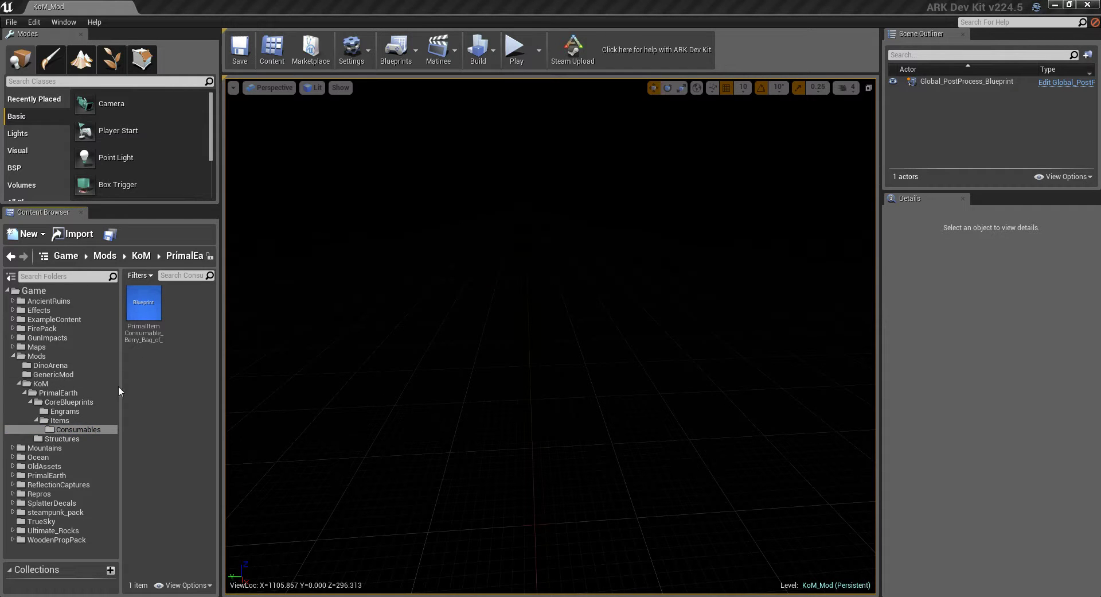
Open the PrimalItemConsumable_Berry_Bag_of_Narcoberries blueprint and add a base crafting resource requirement of 100
left_click(151, 323)
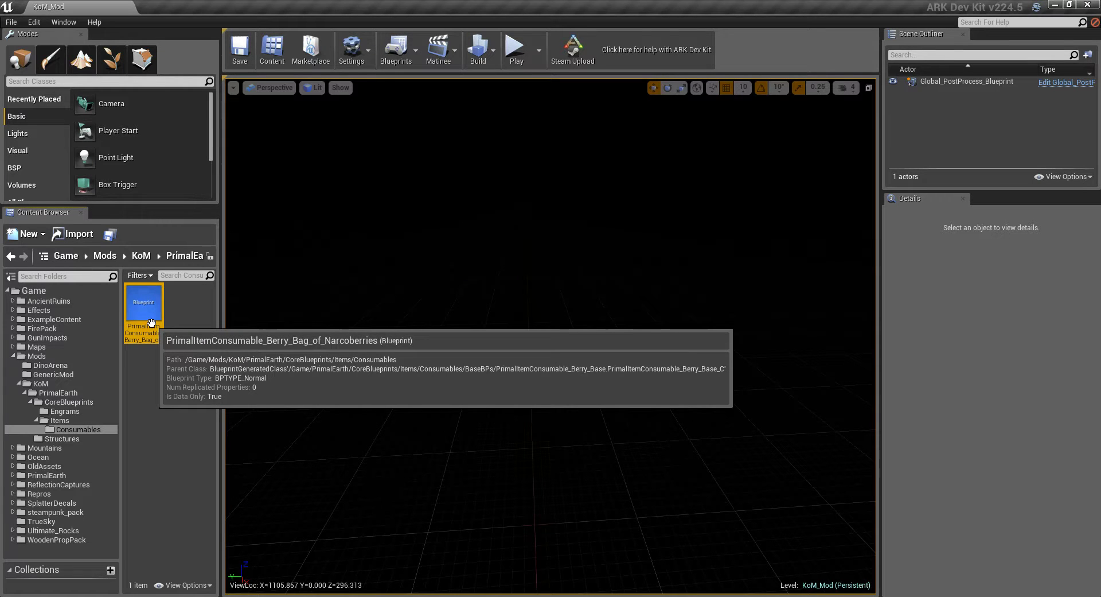
double_click(153, 334)
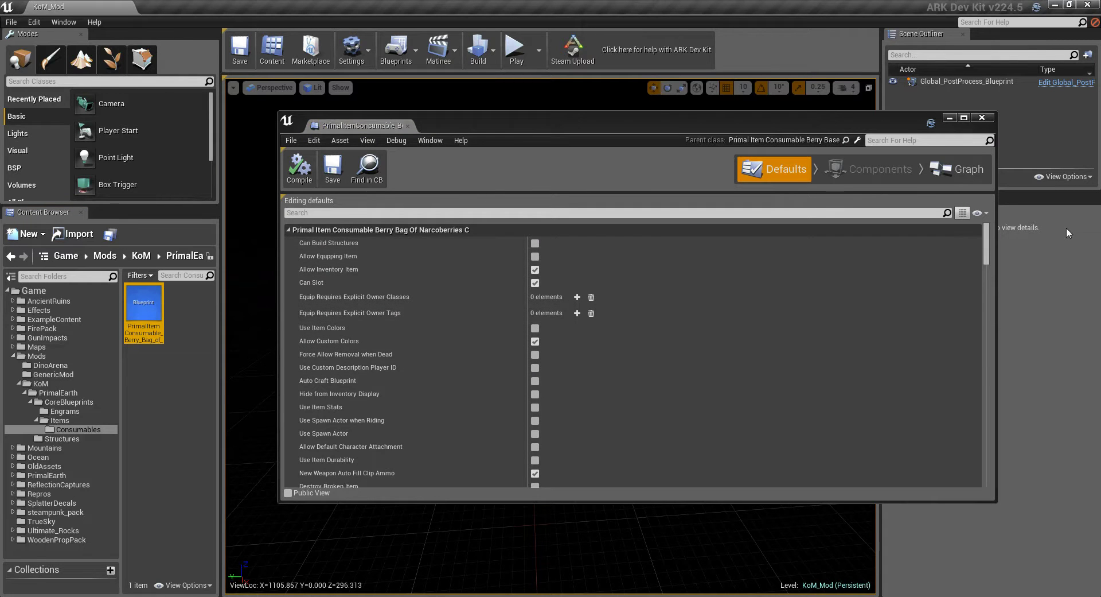
left_click_drag(987, 243, 990, 402)
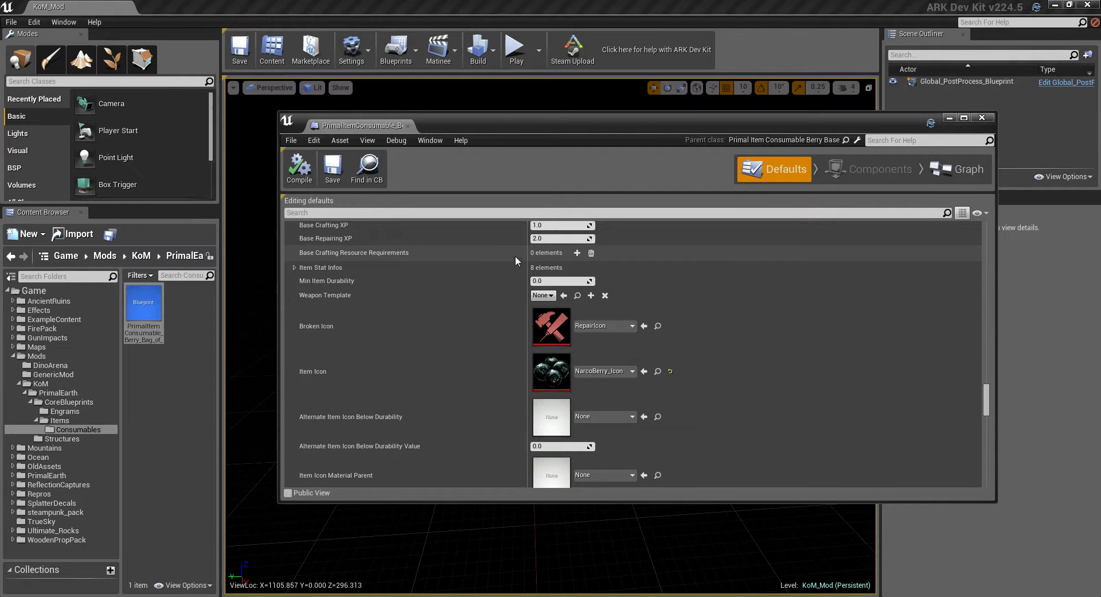
left_click(576, 253)
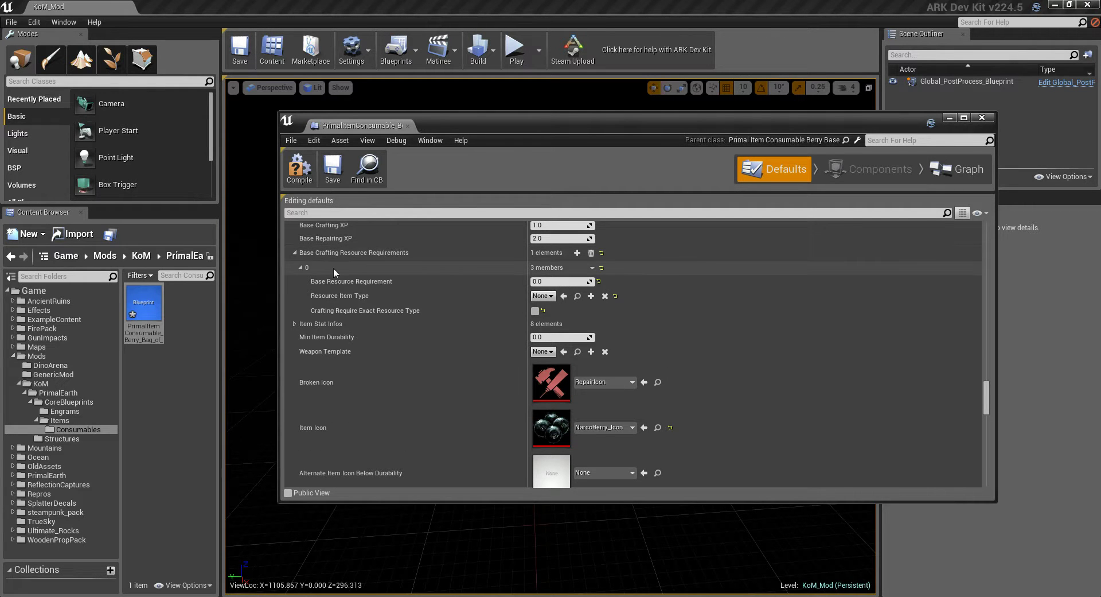
left_click(591, 268)
left_click(586, 268)
left_click(591, 267)
left_click(572, 265)
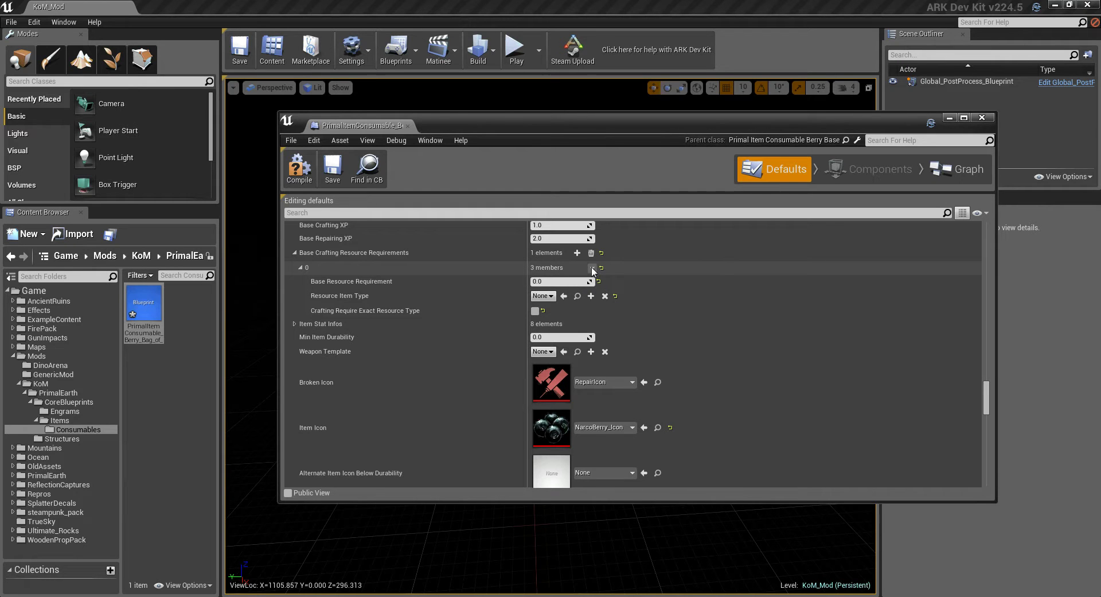
left_click(565, 281)
type("100")
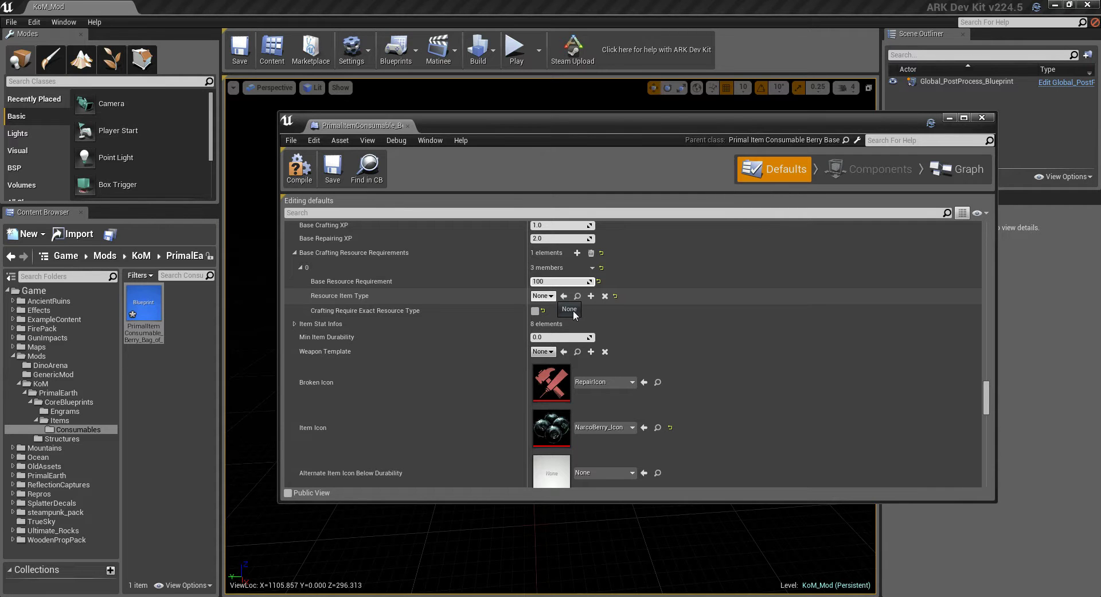
Set the new crafting requirement's Resource Item Type to PrimalItemConsumable_Berry_Narcoberry
left_click(543, 296)
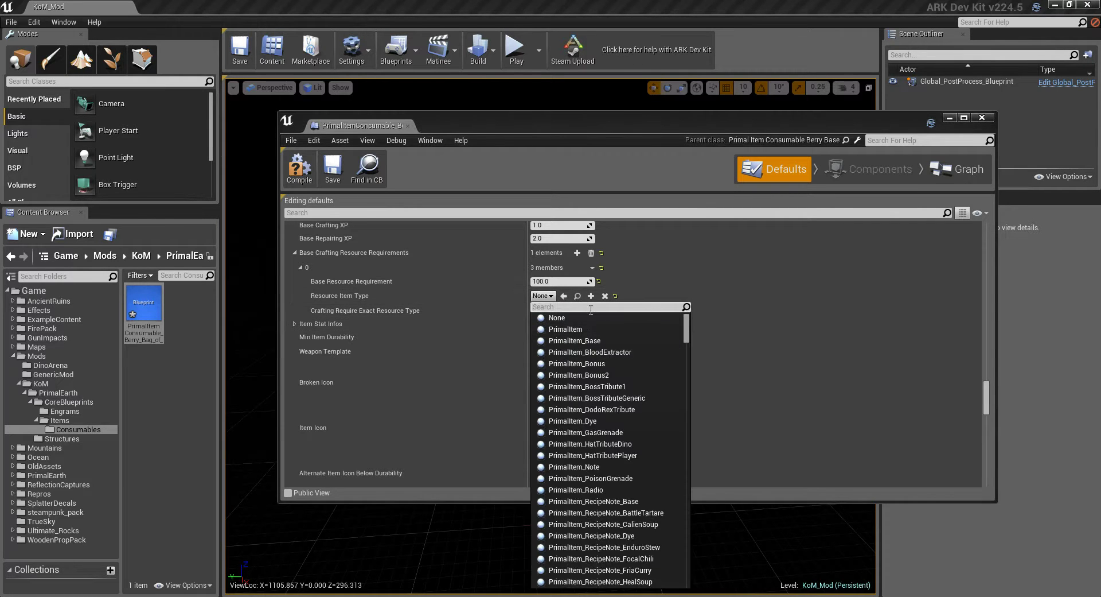
type("nar")
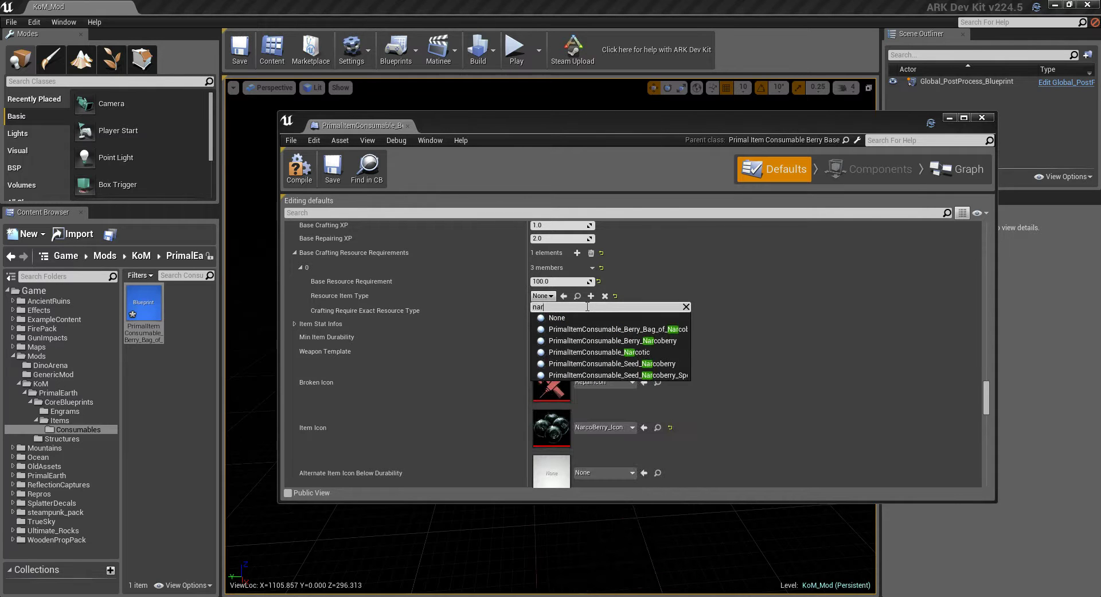
type("co")
left_click(622, 340)
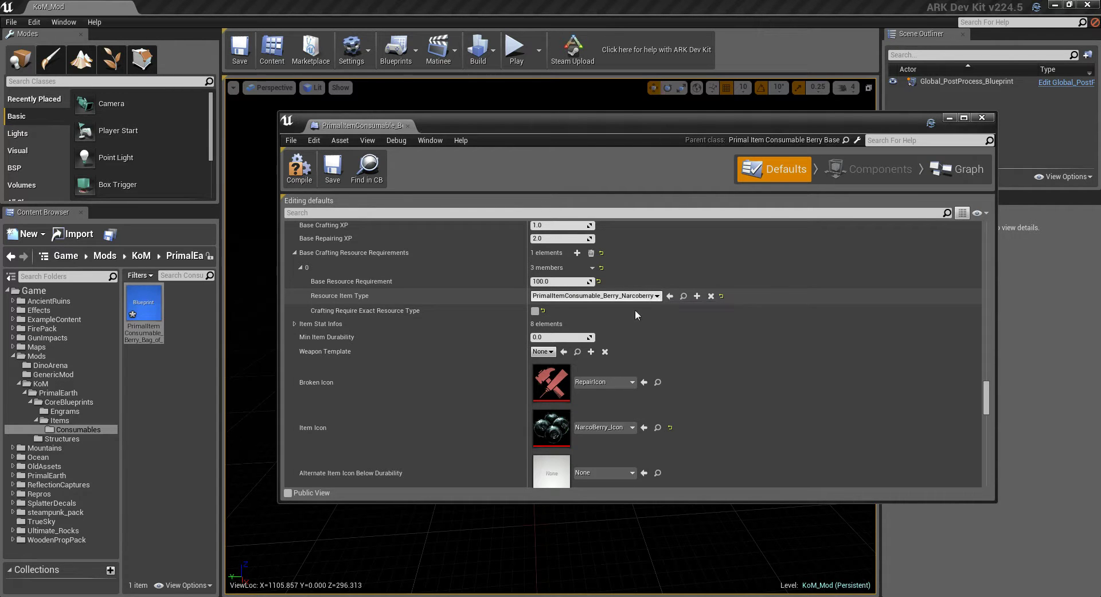
Examine the berry bag's remaining item properties, including item quantity, Give Item when Used, crafting inventory component and default folder paths
scroll(730, 340, "down", 5)
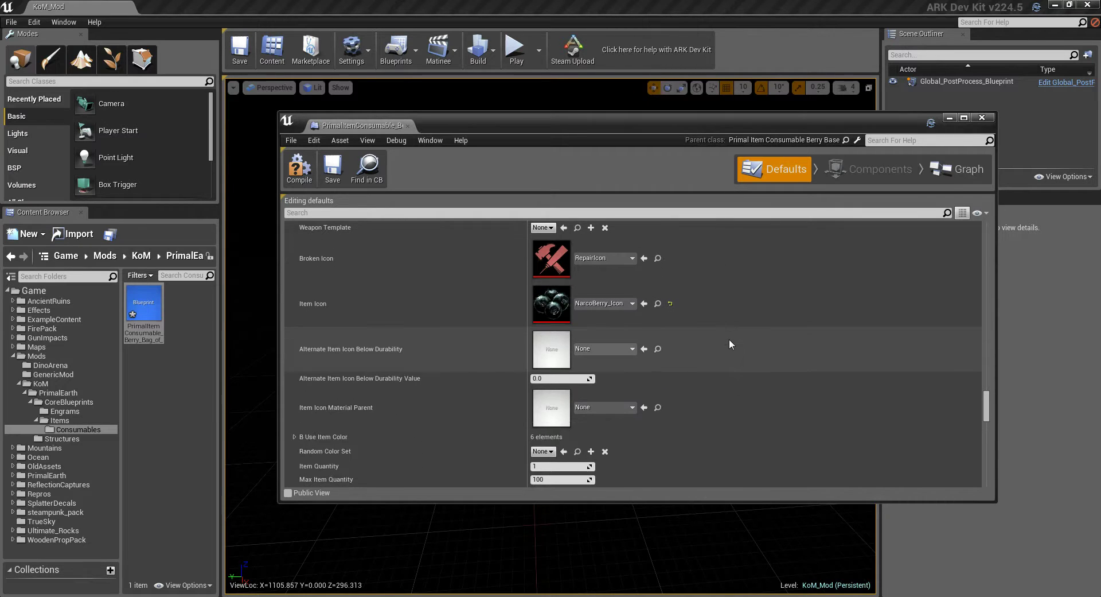
scroll(729, 340, "down", 2)
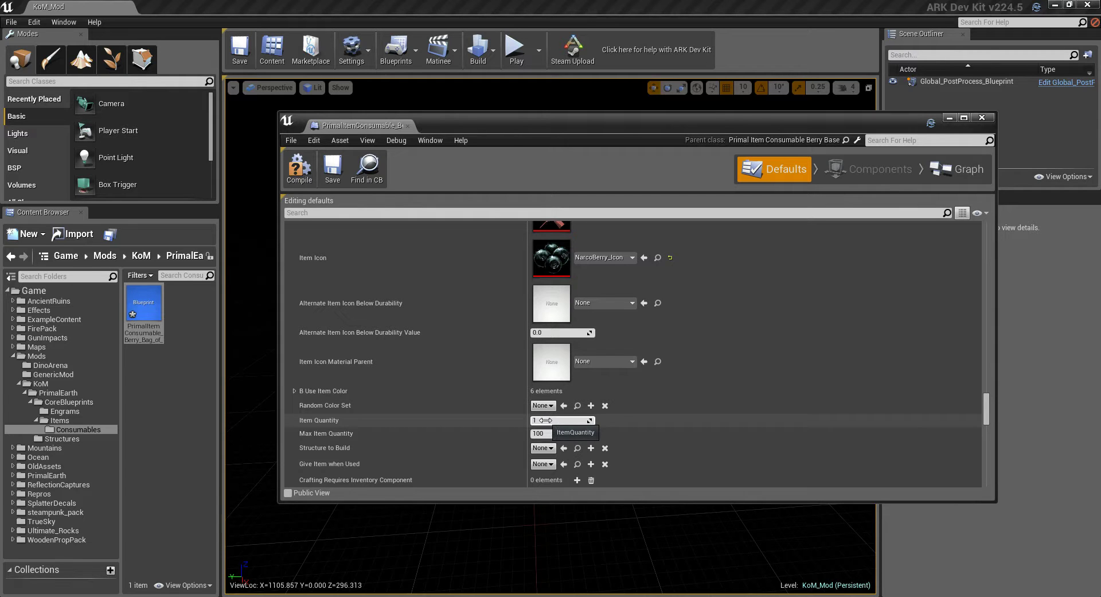
scroll(547, 420, "down", 1)
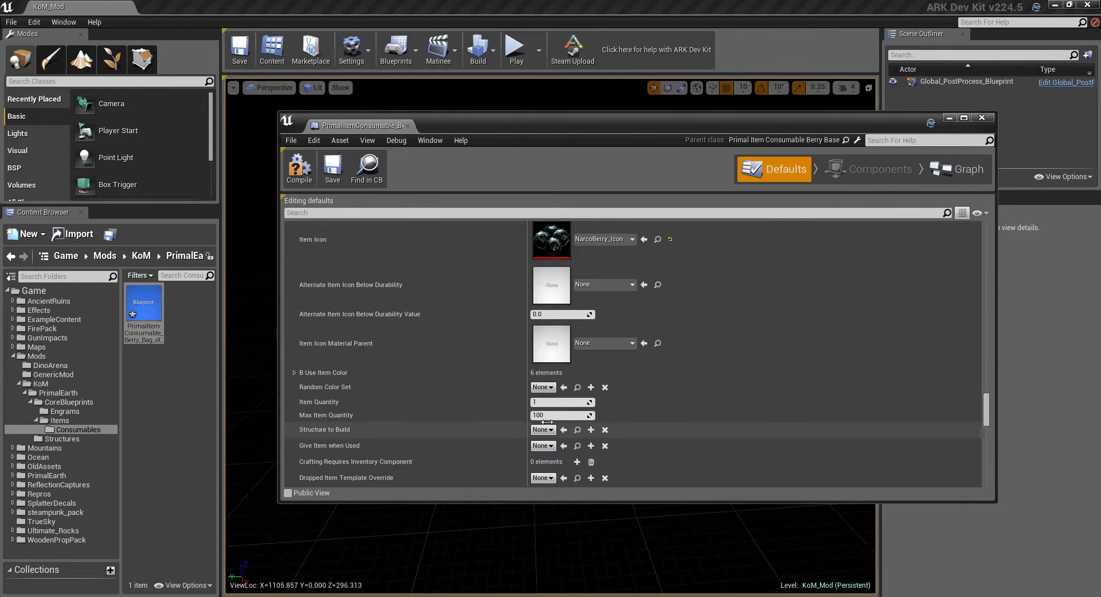
scroll(544, 420, "down", 1)
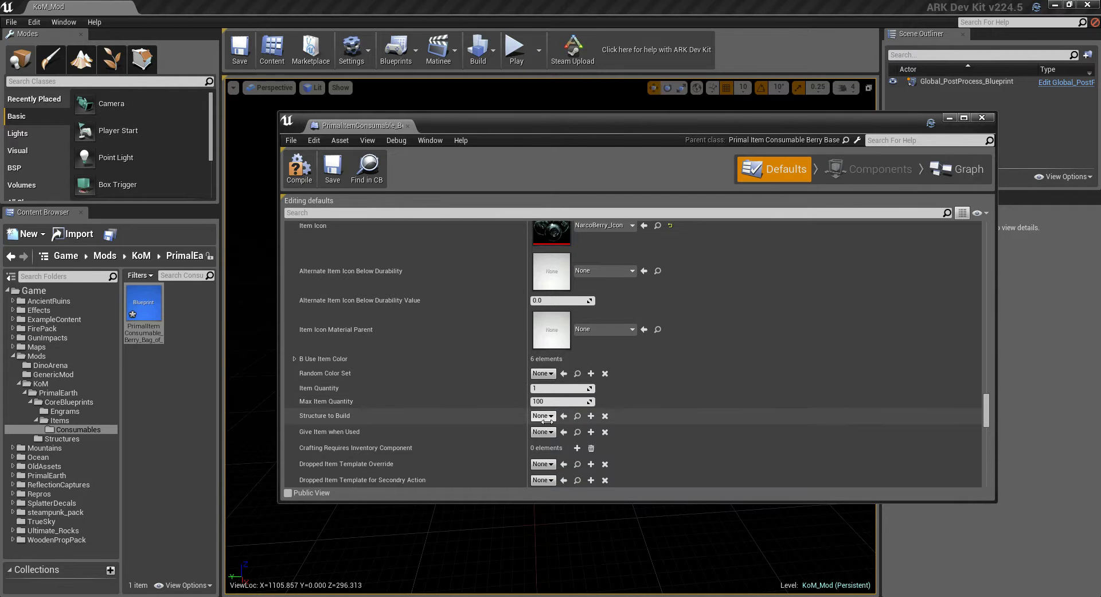
scroll(555, 431, "down", 1)
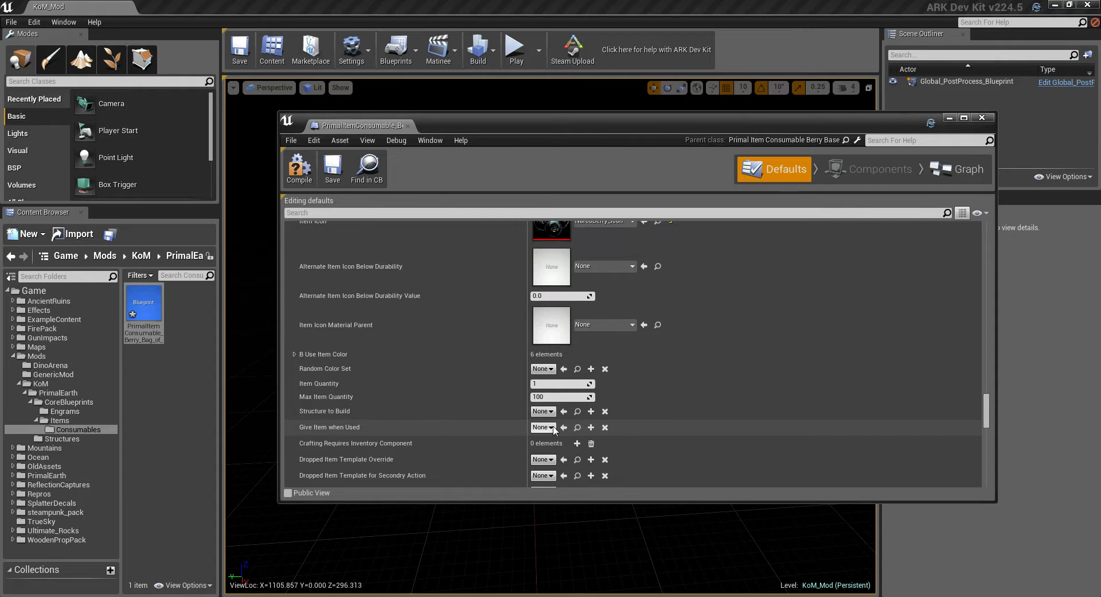
left_click(543, 427)
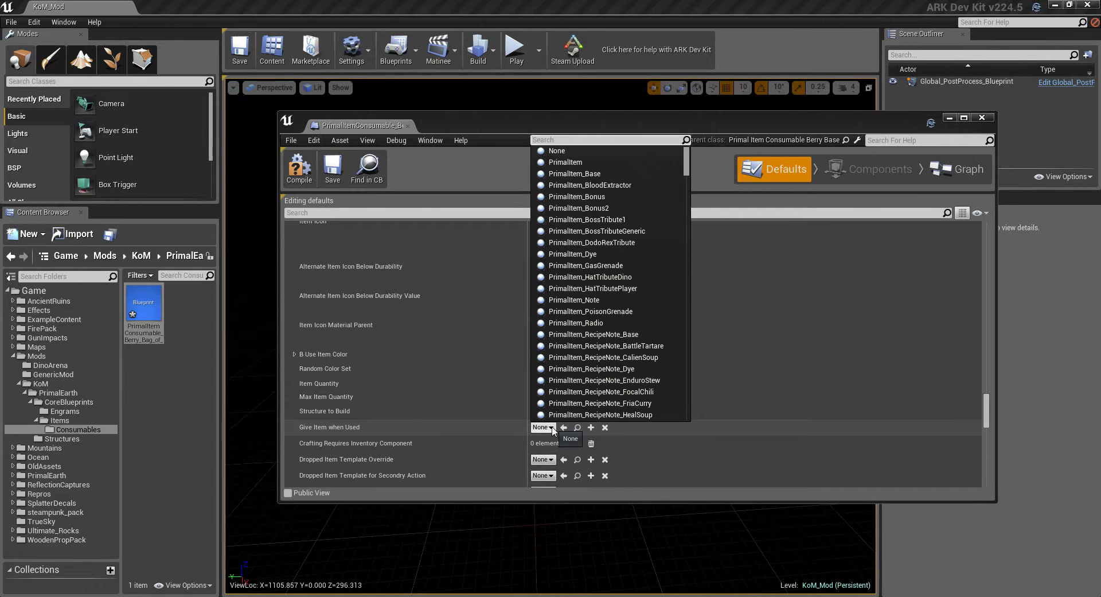
left_click(551, 428)
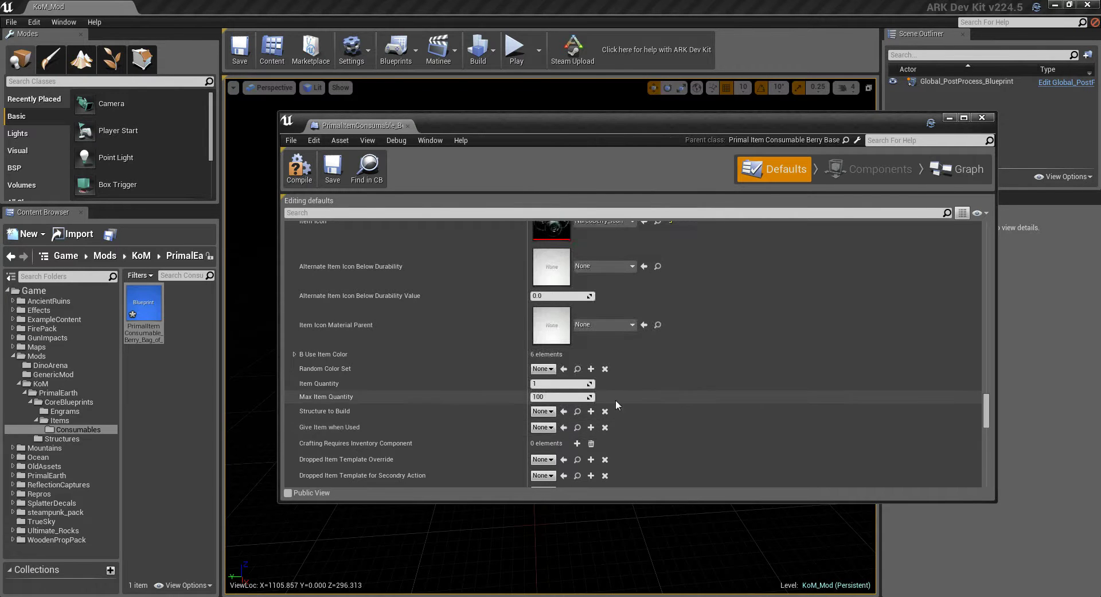
left_click(552, 427)
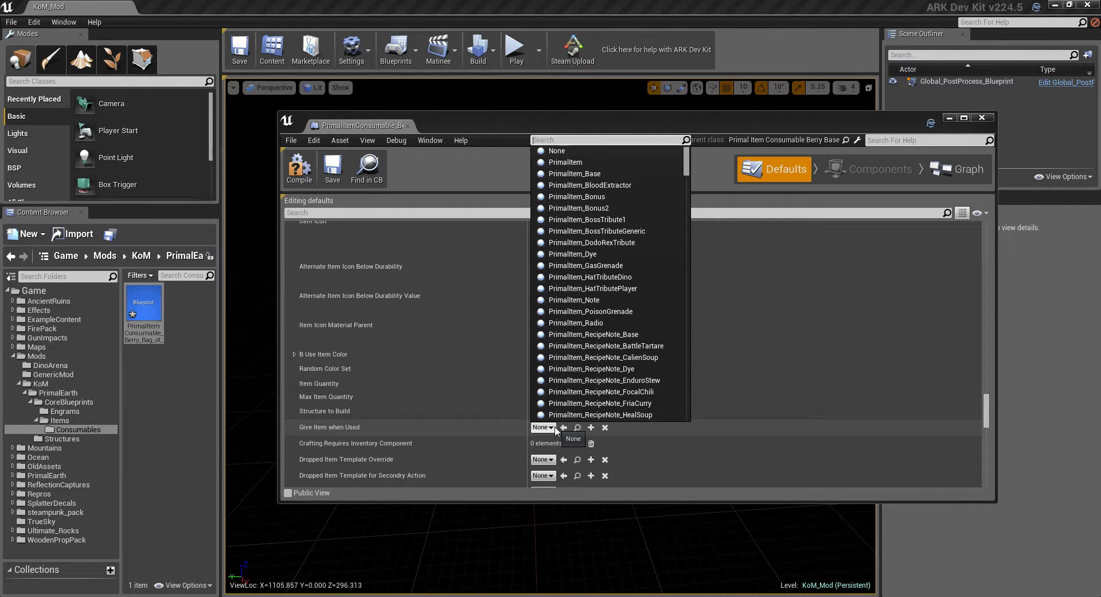
left_click(553, 428)
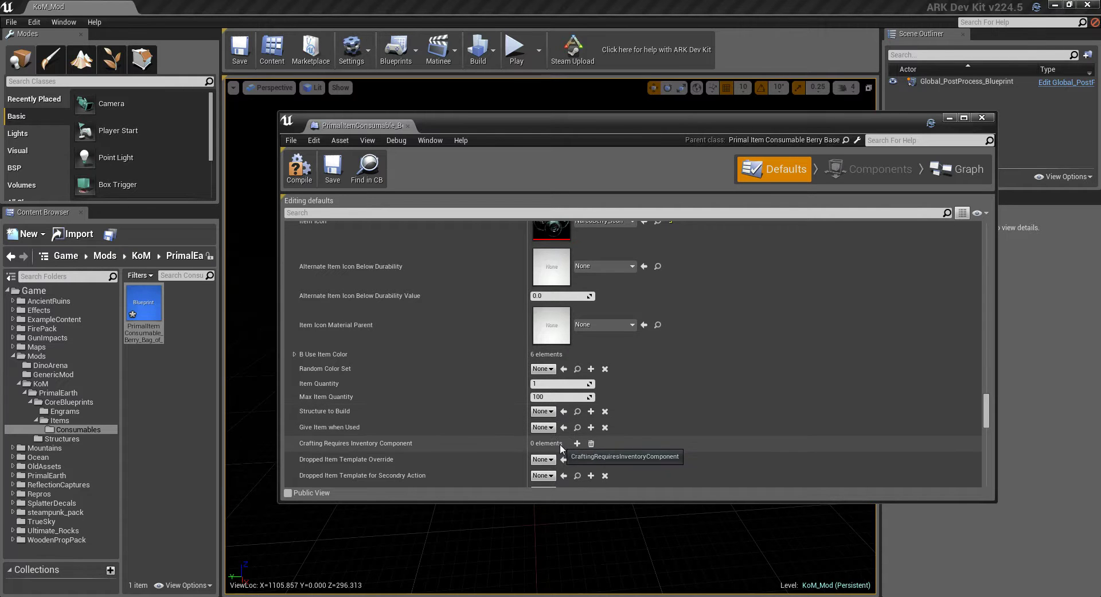
scroll(561, 449, "down", 4)
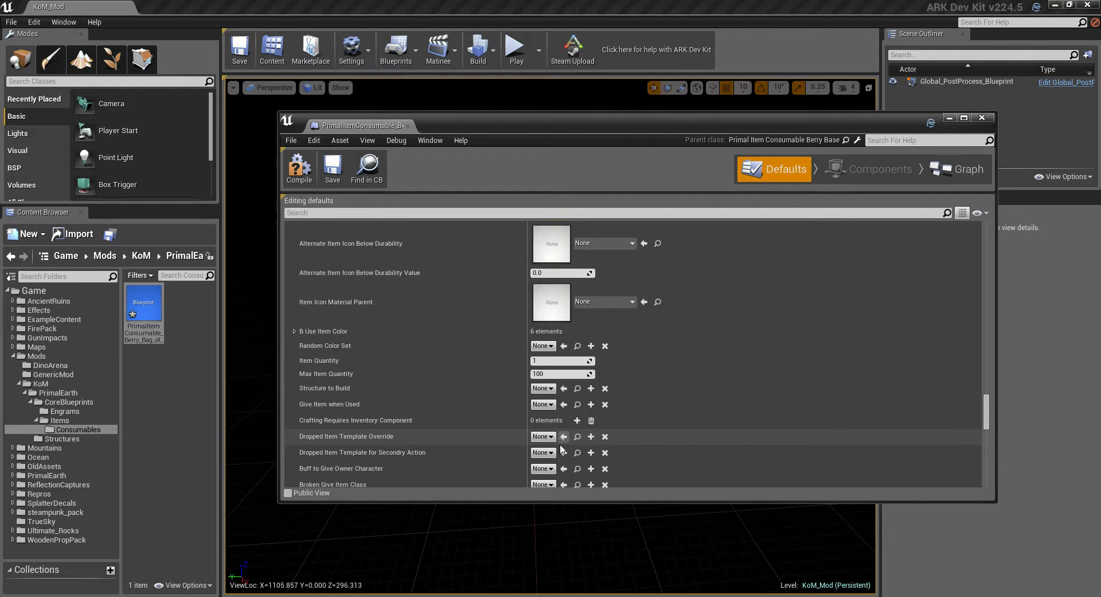
scroll(561, 449, "down", 4)
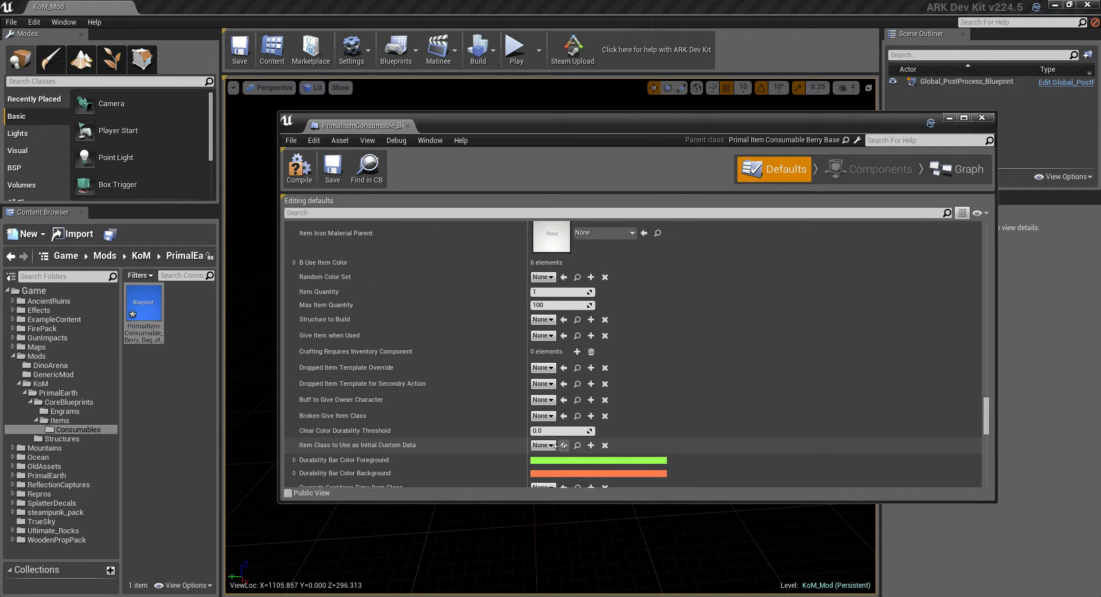
scroll(560, 446, "down", 4)
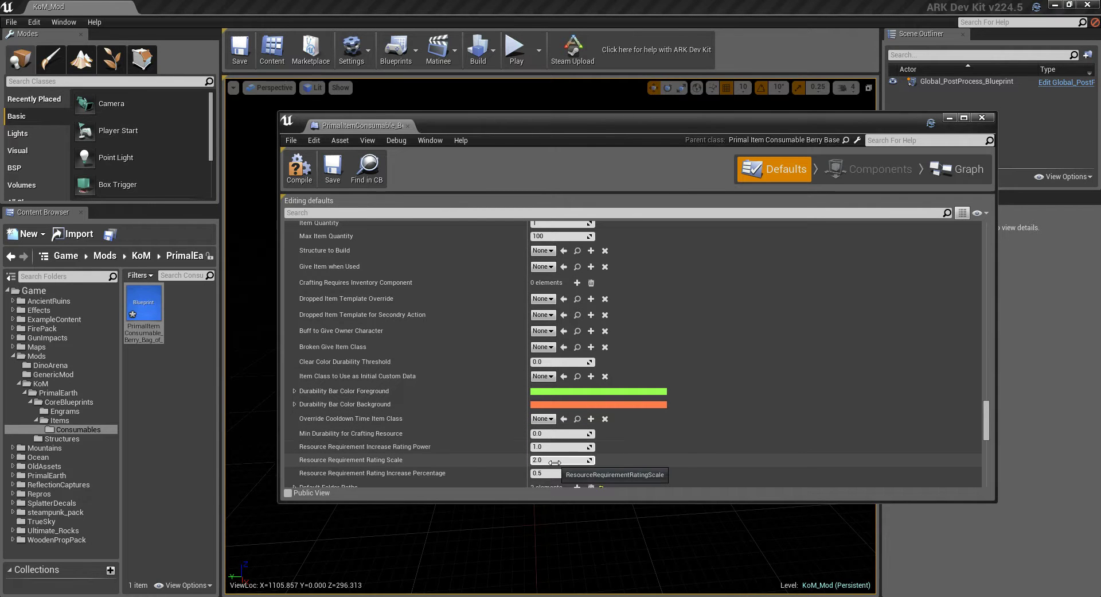
scroll(555, 461, "down", 4)
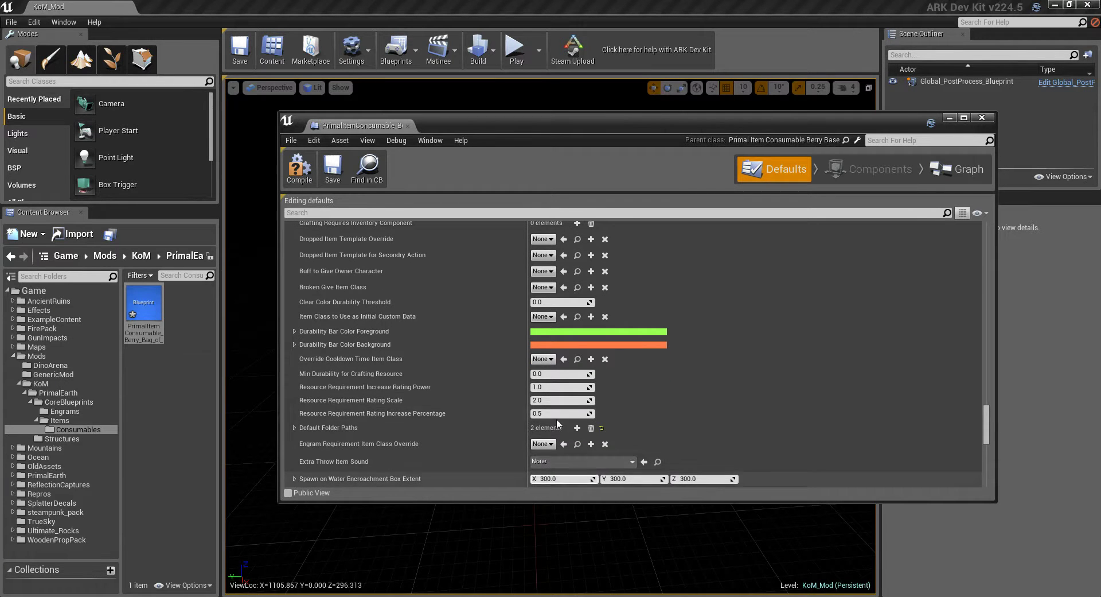
scroll(586, 448, "up", 10)
scroll(586, 420, "up", 5)
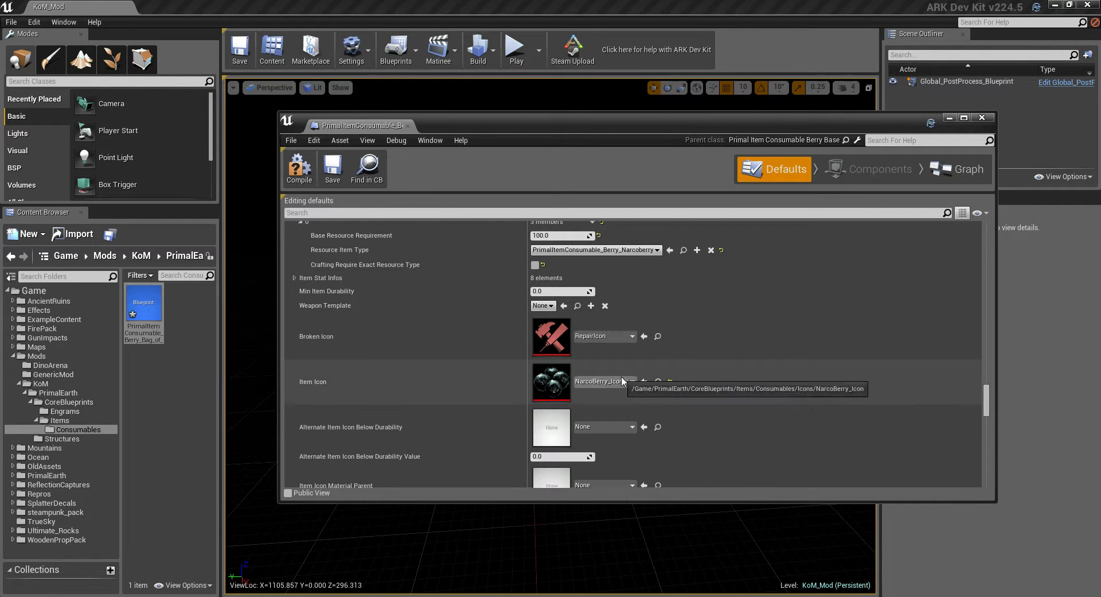
scroll(666, 356, "up", 3)
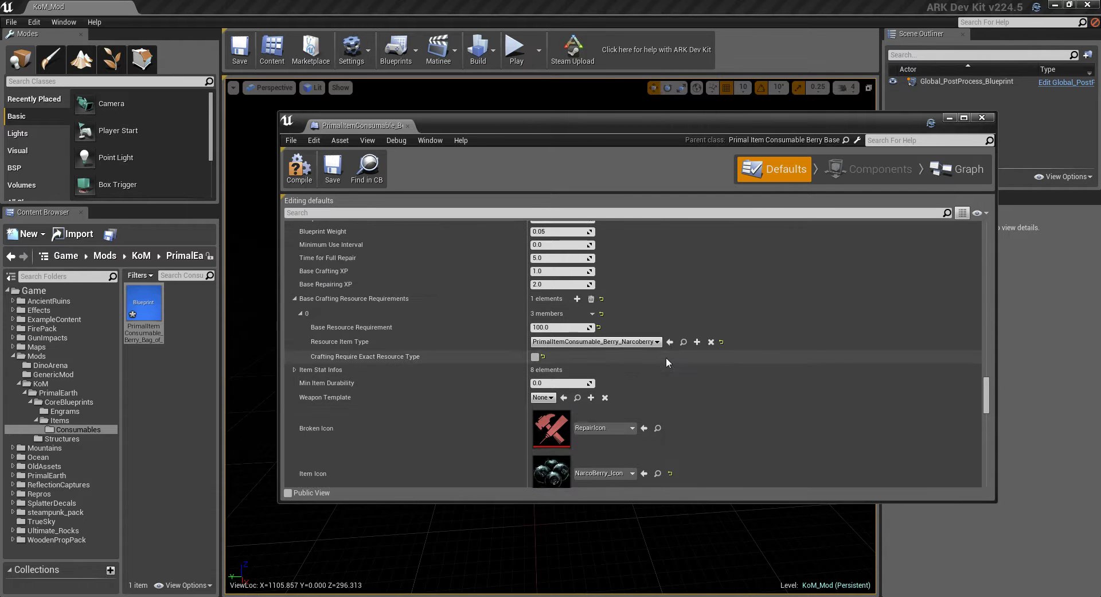
Compile and save the berry bag item blueprint, and reload the KoM_Mod level with all listed modified content saved
left_click(365, 172)
left_click(308, 174)
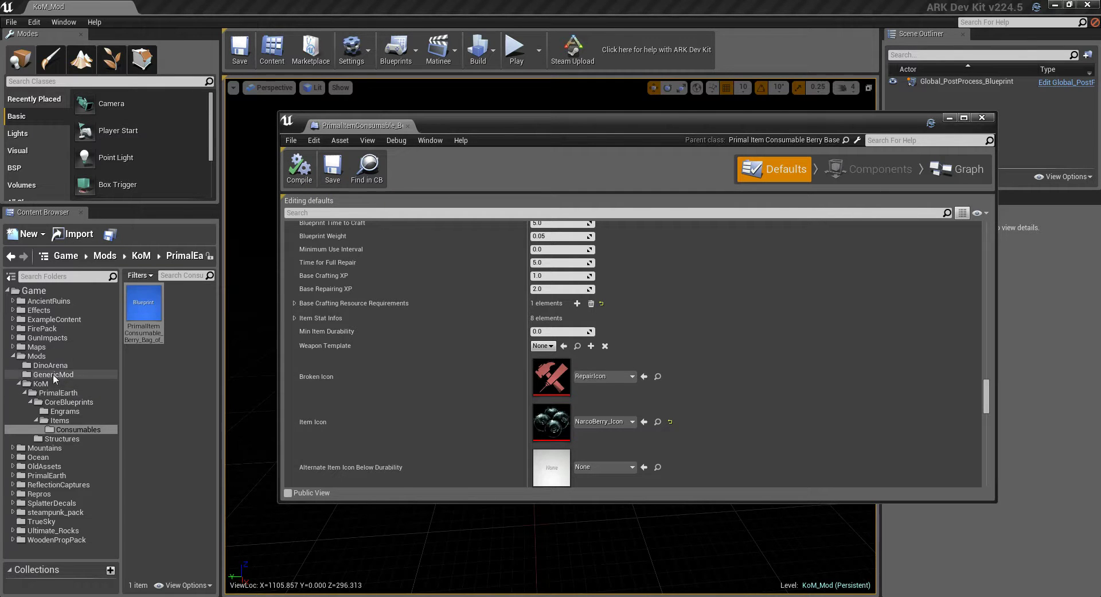
left_click(96, 382)
double_click(199, 303)
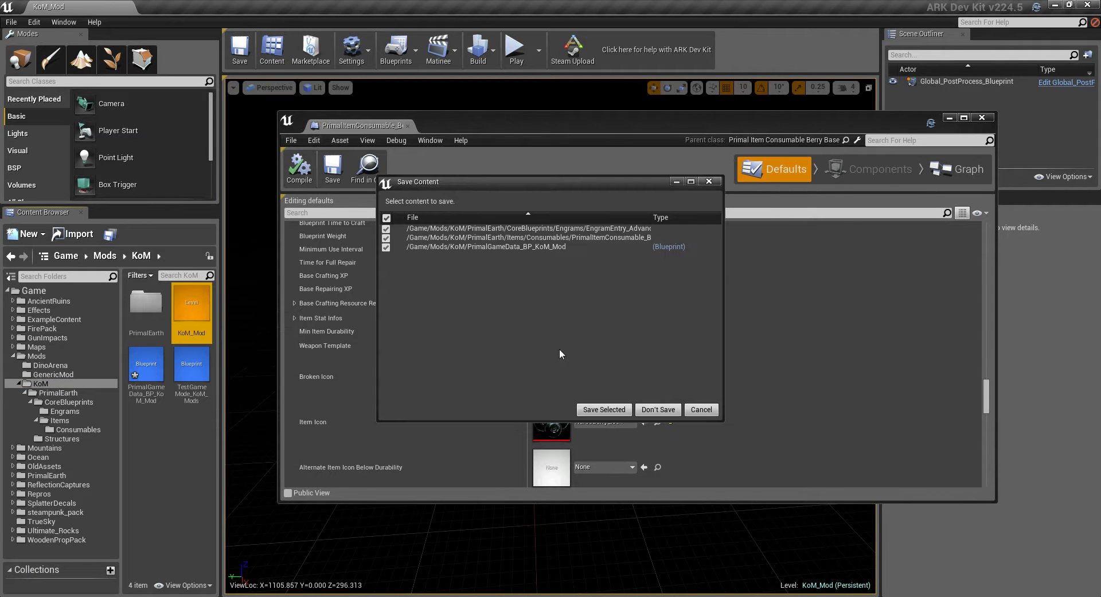
left_click(599, 409)
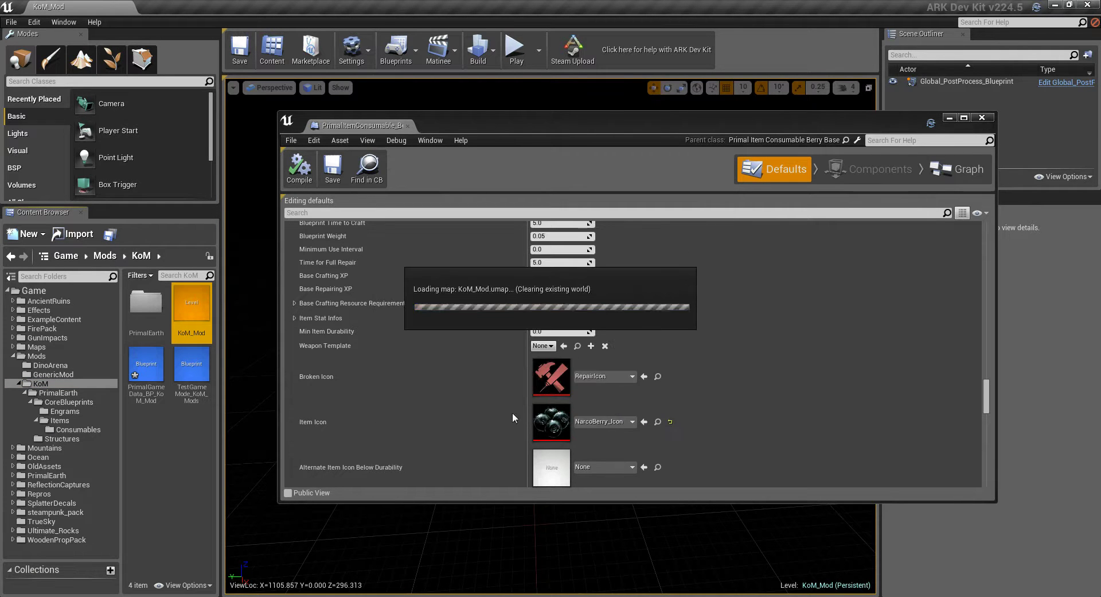
Open the PrimalGameData_BP_KoM_Mod blueprint from the KoM folder, compile it, and return to its defaults after viewing the berry bag blueprint
double_click(153, 374)
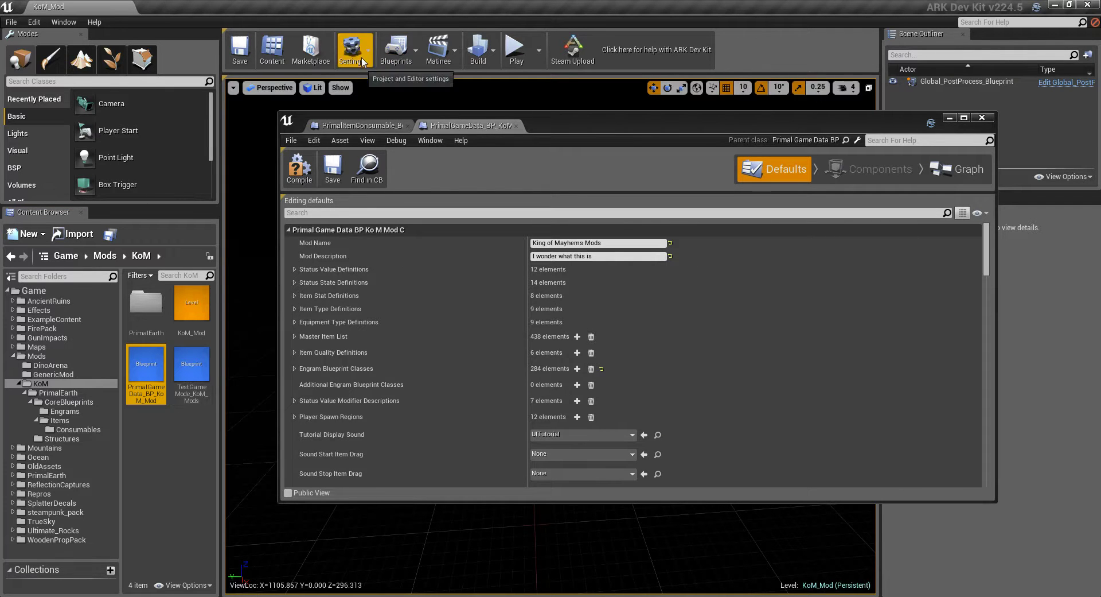
left_click(300, 170)
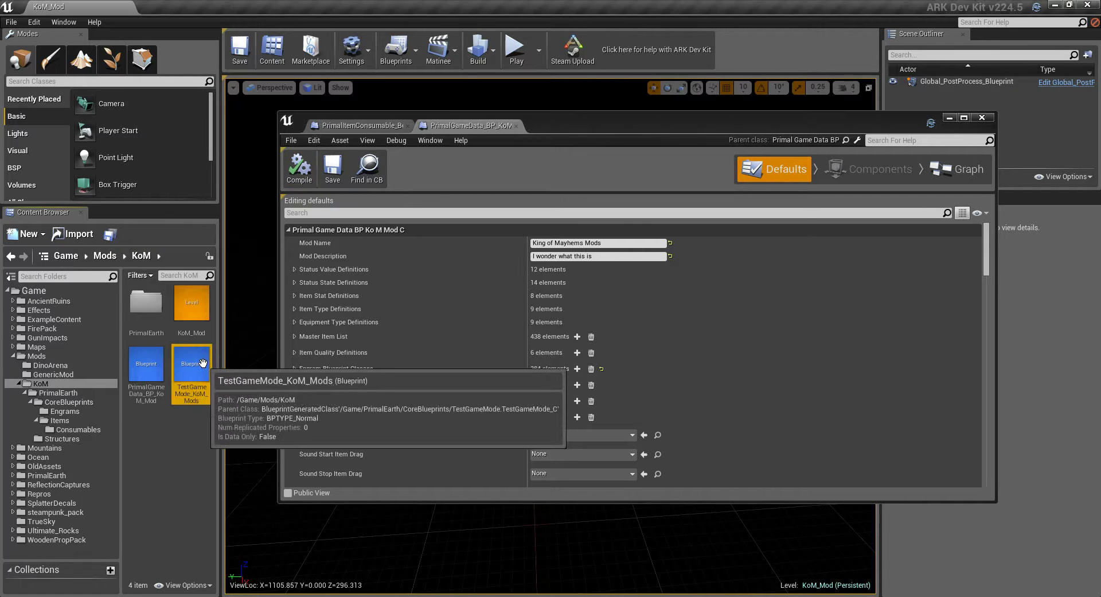
left_click(362, 125)
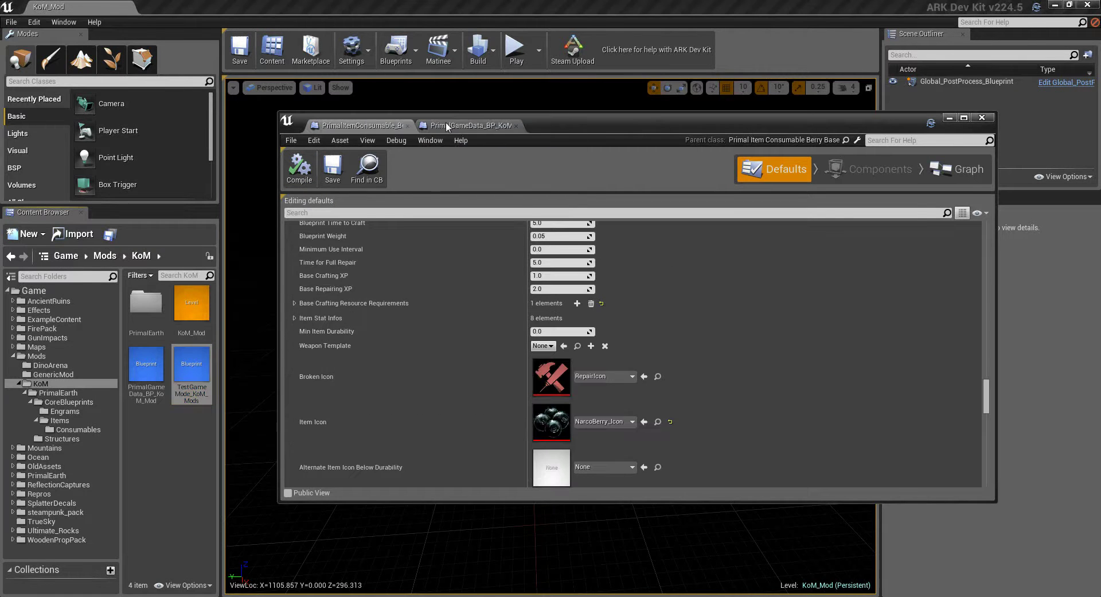
left_click(467, 125)
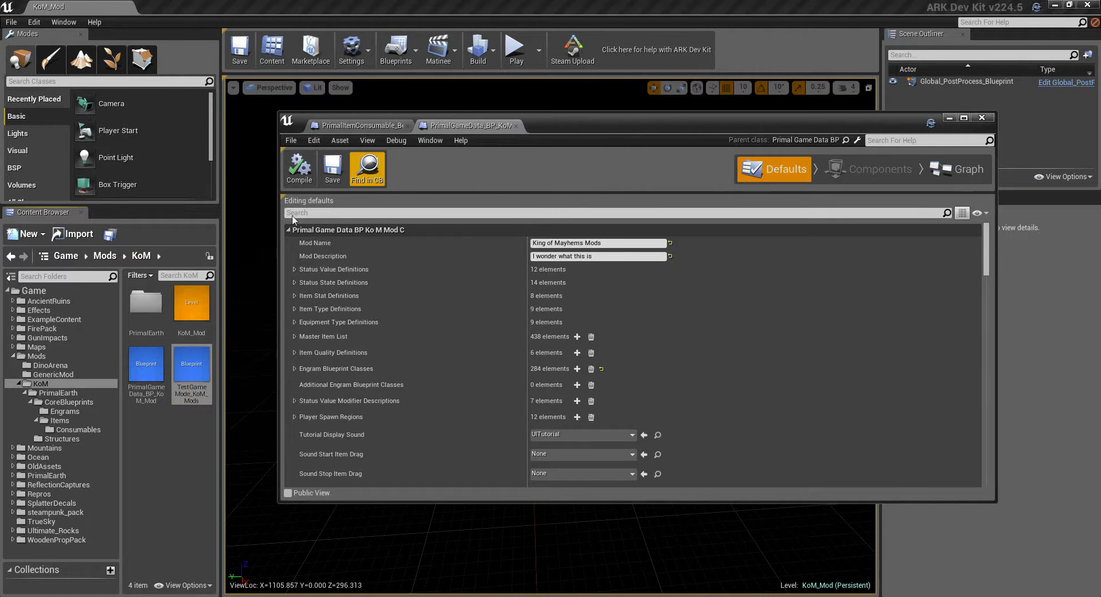
Open and compile the TestGameMode_KoM_Mods blueprint, and open and save the EngramEntry_Bag_of_Narcoberries blueprint from the mod's Engrams folder
double_click(196, 371)
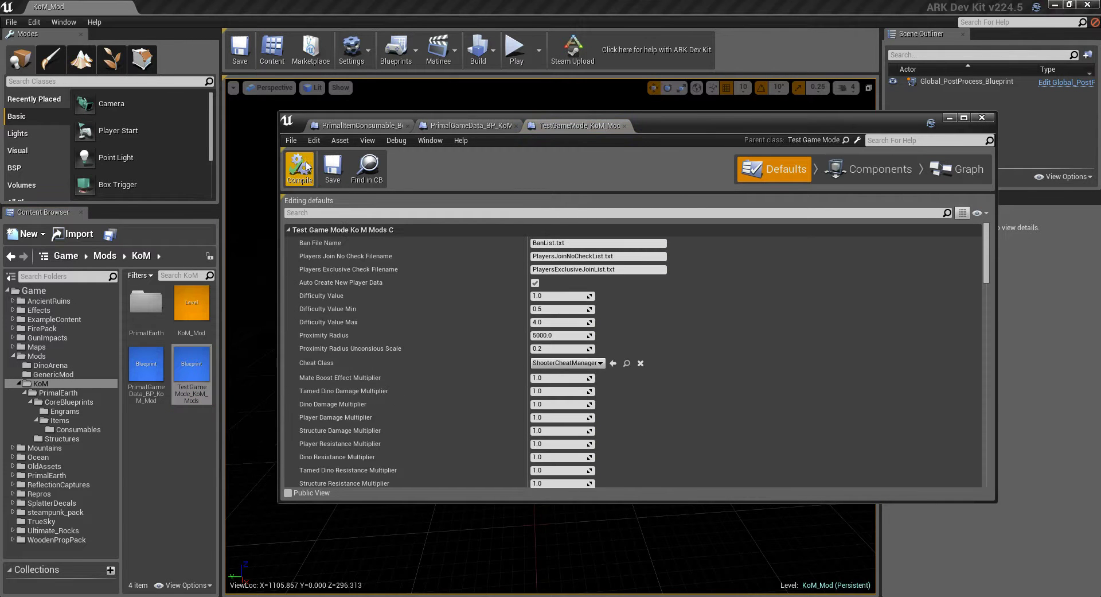
left_click(77, 410)
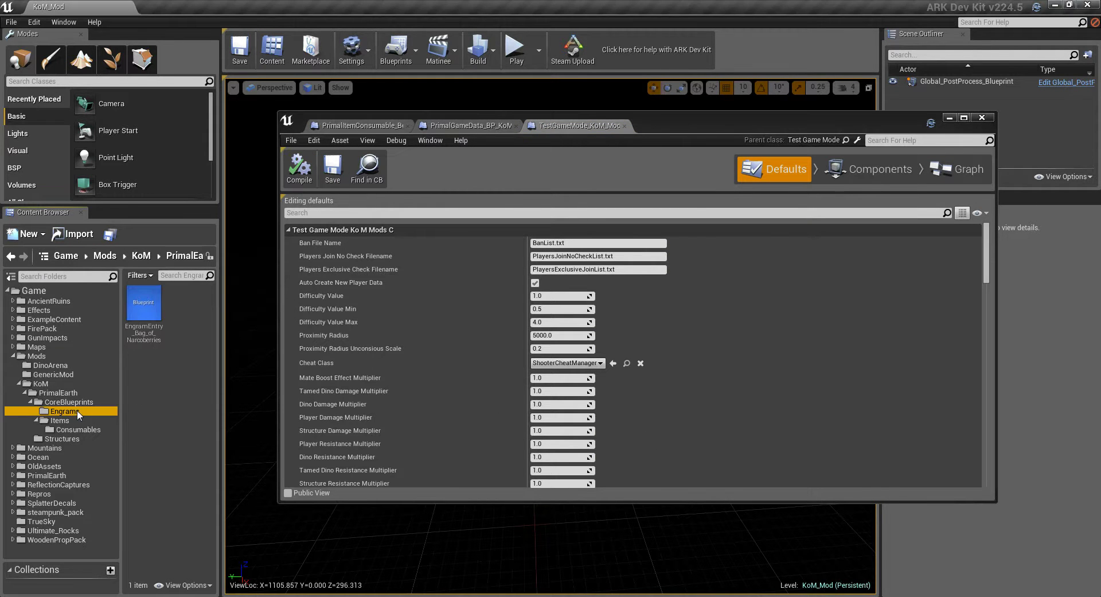
double_click(131, 331)
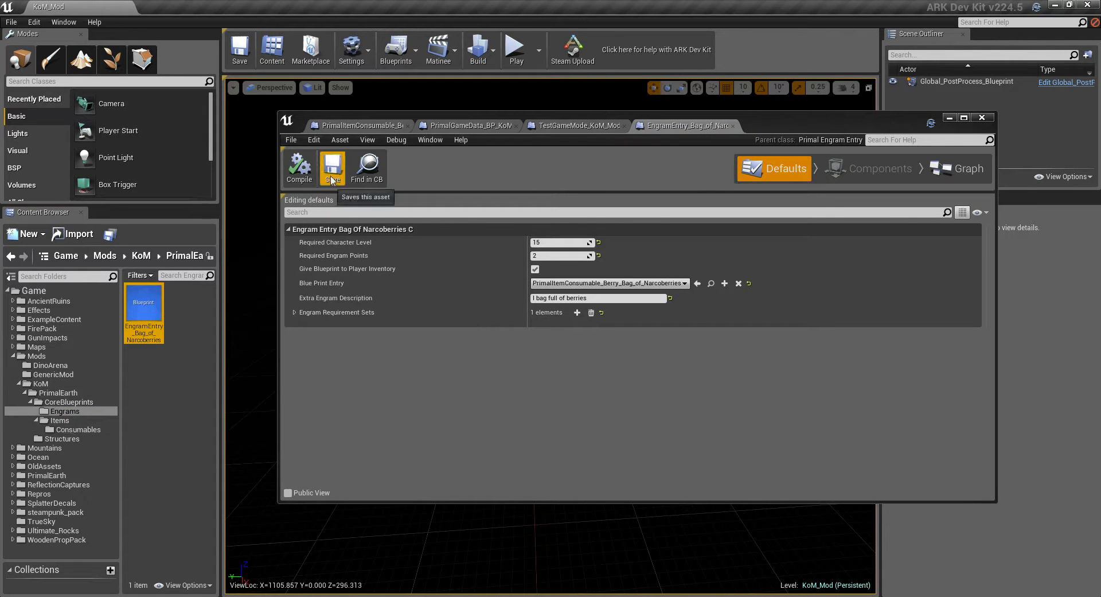
Reopen PrimalItemConsumable_Berry_Bag_of_Narcoberries from the mod's Consumables folder, compile it and save it
left_click(63, 429)
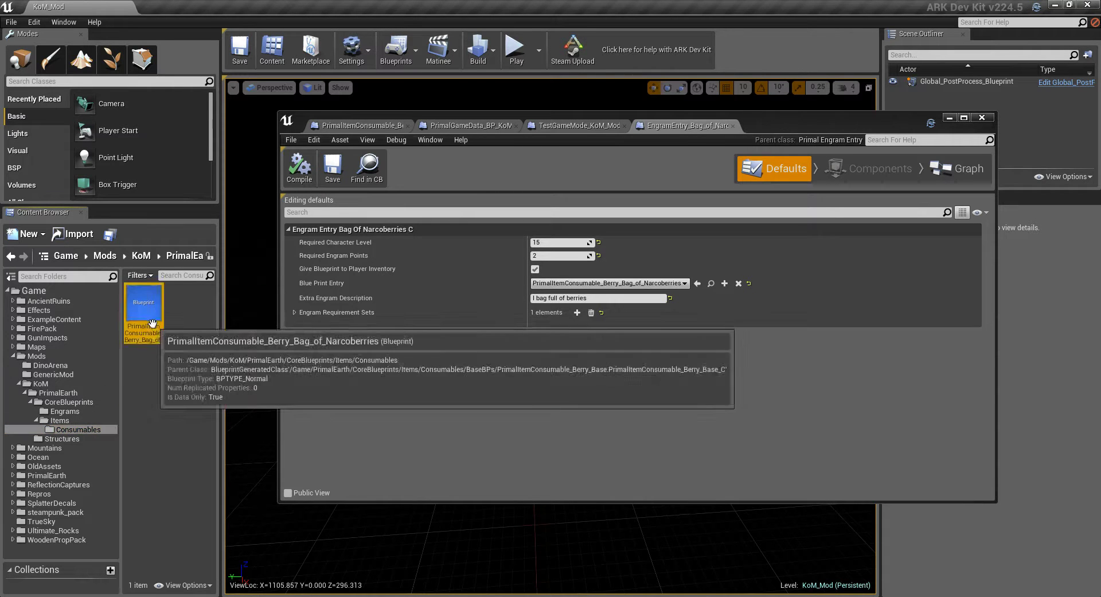
double_click(144, 304)
left_click(300, 168)
left_click(333, 166)
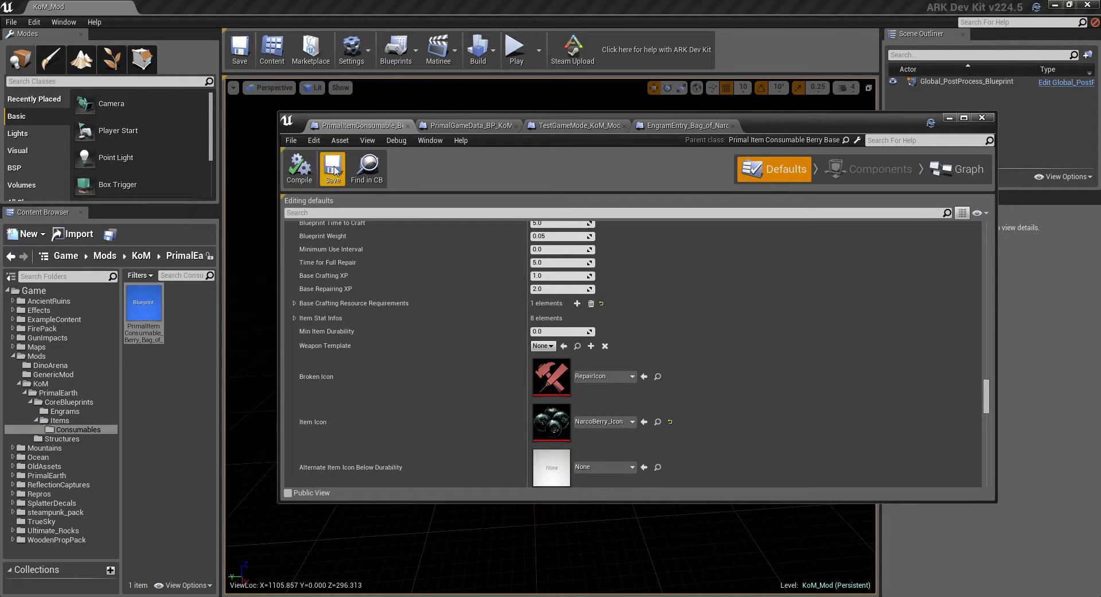
Check the mod's Structures and CoreBlueprints folders, return to the KoM folder and minimize the blueprint editor
left_click(59, 439)
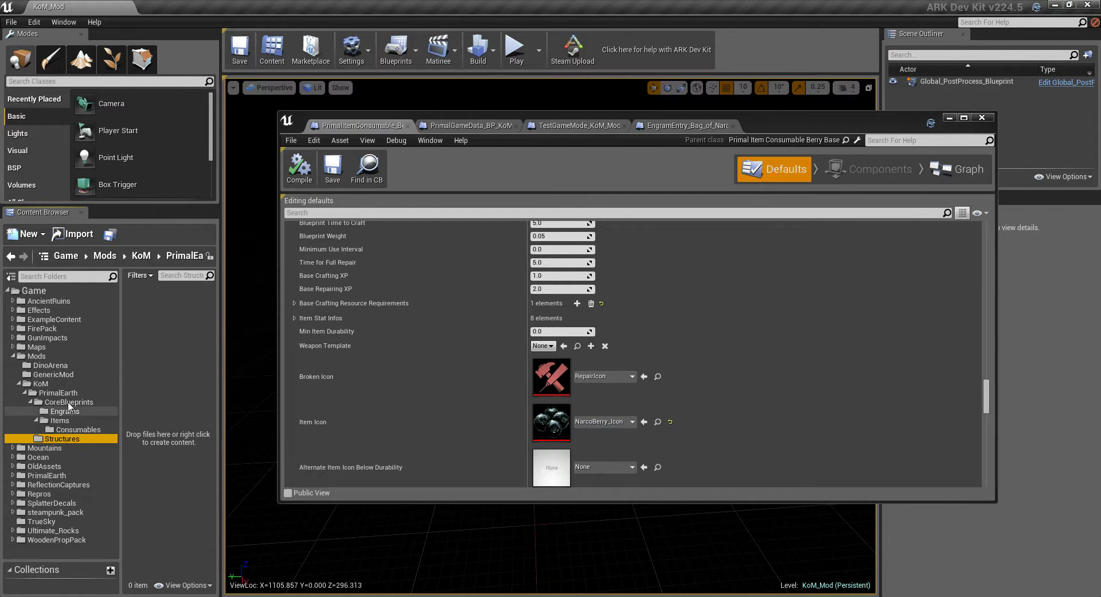
left_click(69, 395)
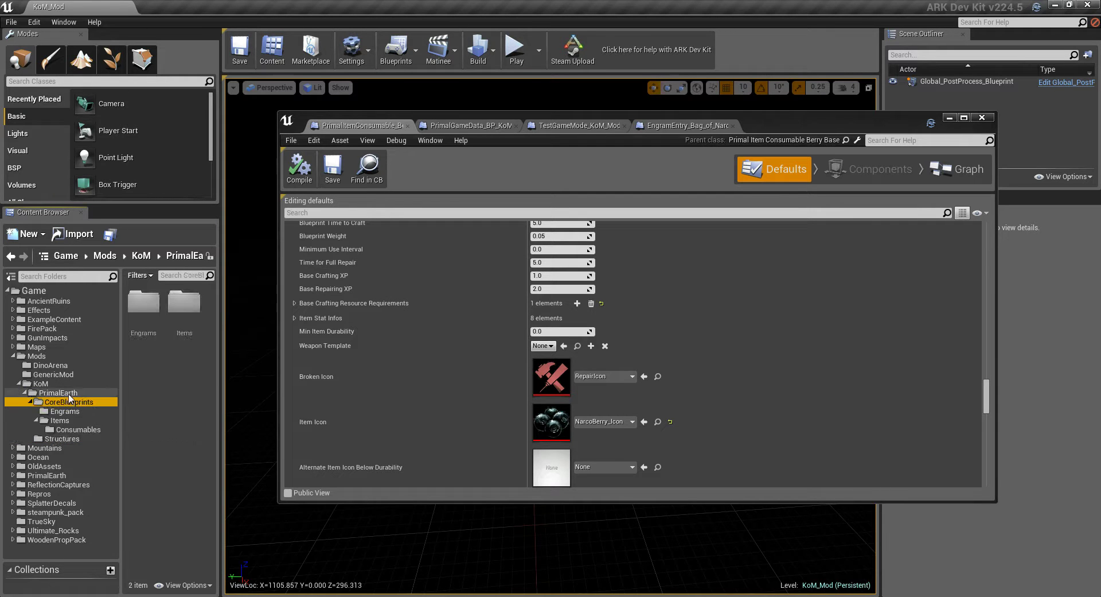
left_click(41, 384)
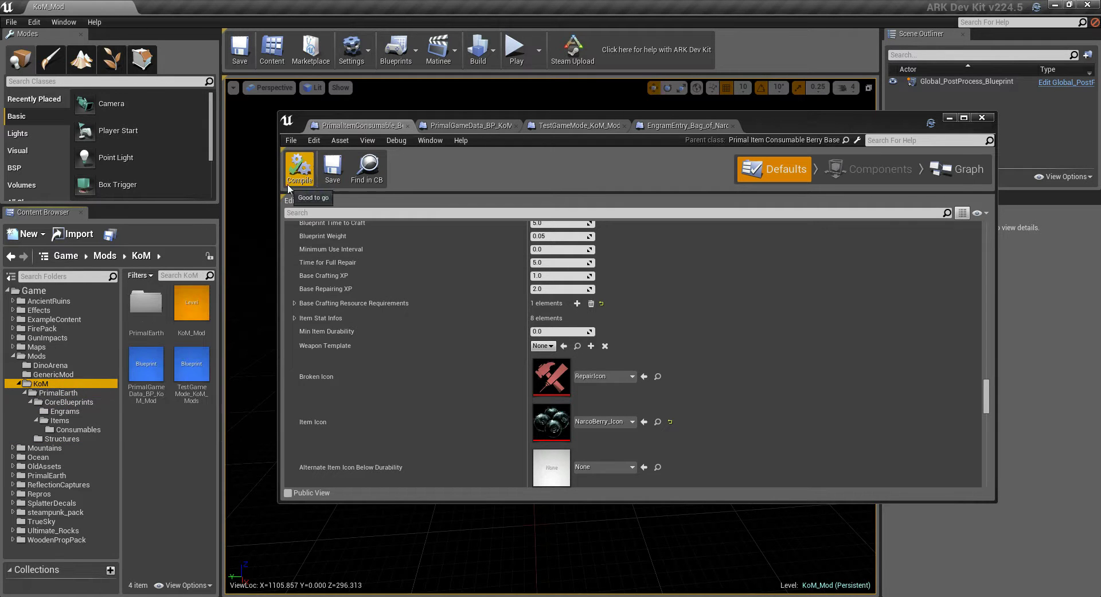
left_click(950, 118)
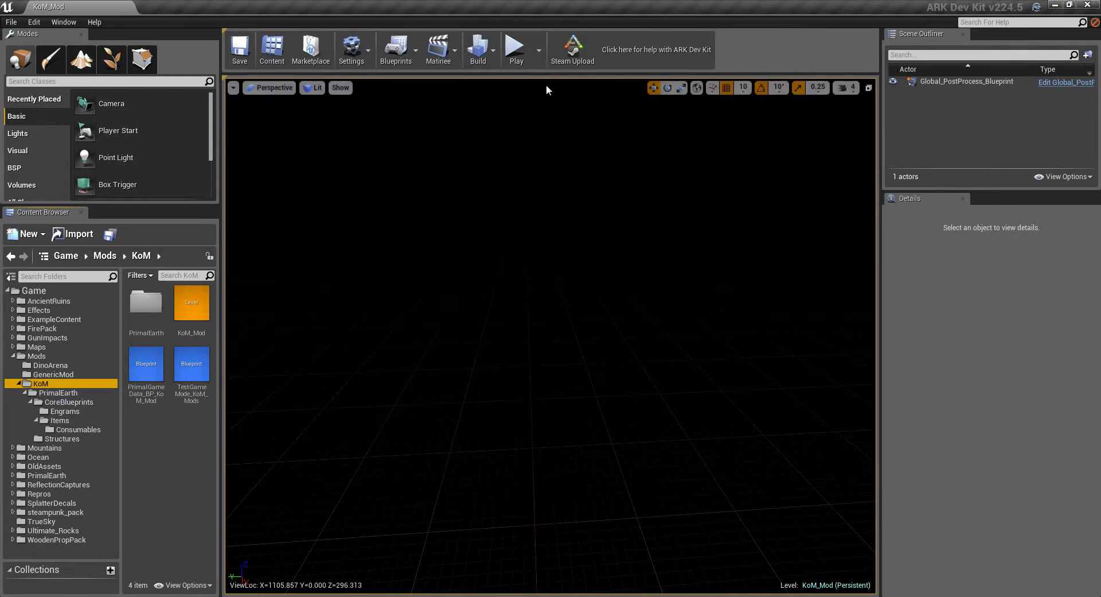
Assign PrimalGameData_BP_KoM_Mod as the primal game data in the KoM_Mod level's World Settings
left_click(367, 53)
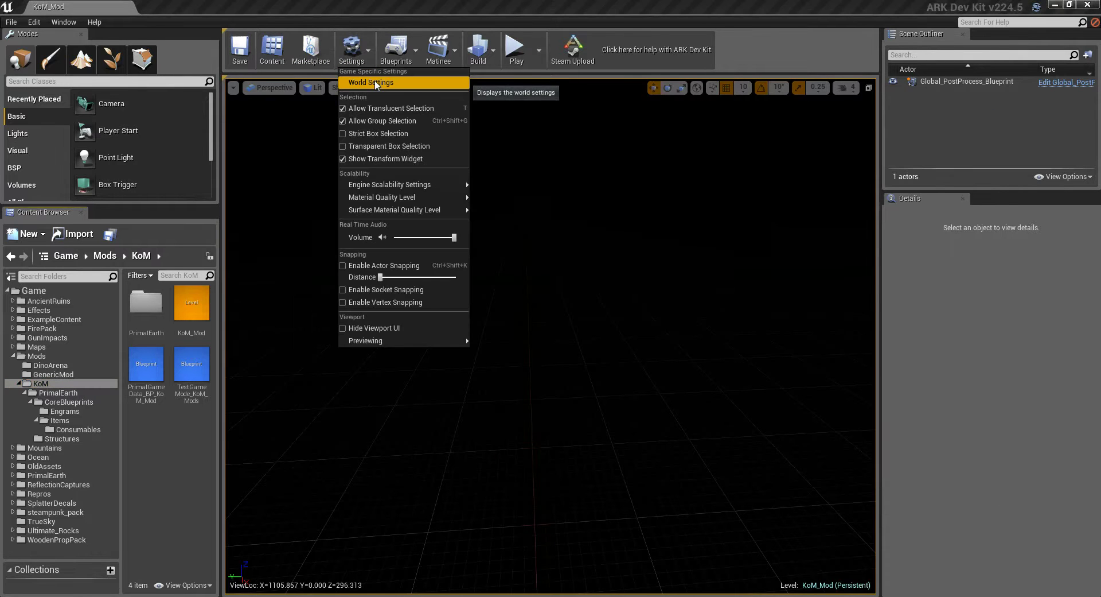
left_click(381, 84)
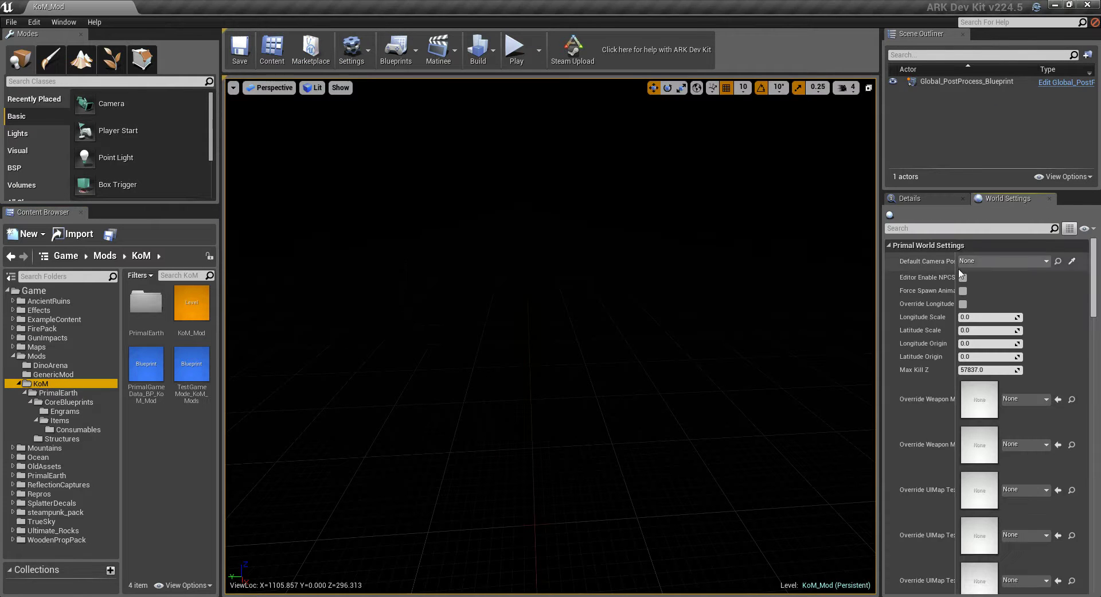
scroll(1031, 281, "down", 5)
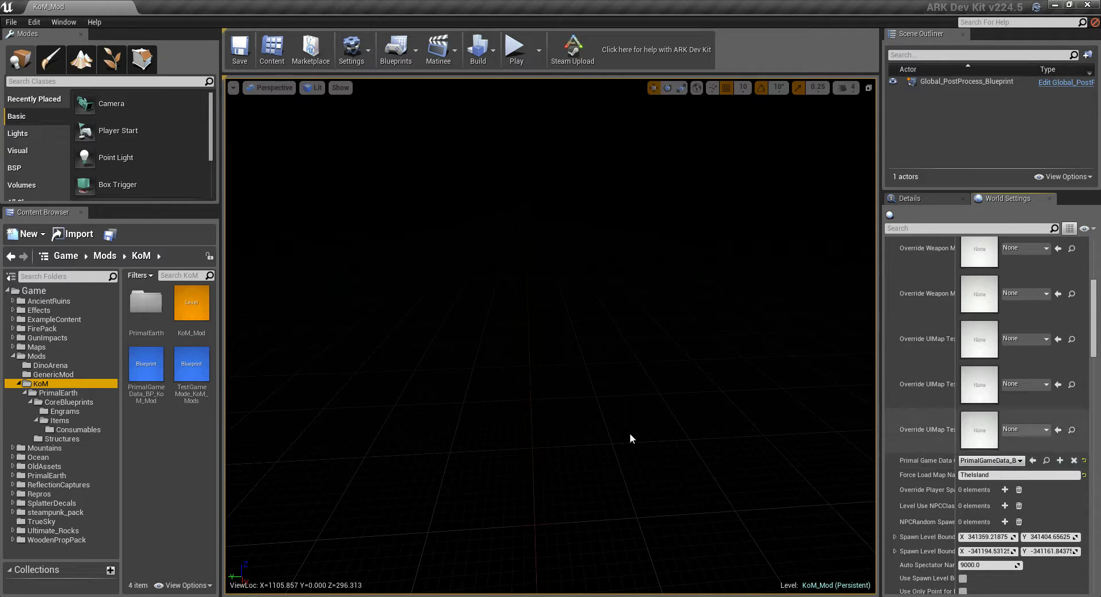
left_click(139, 379)
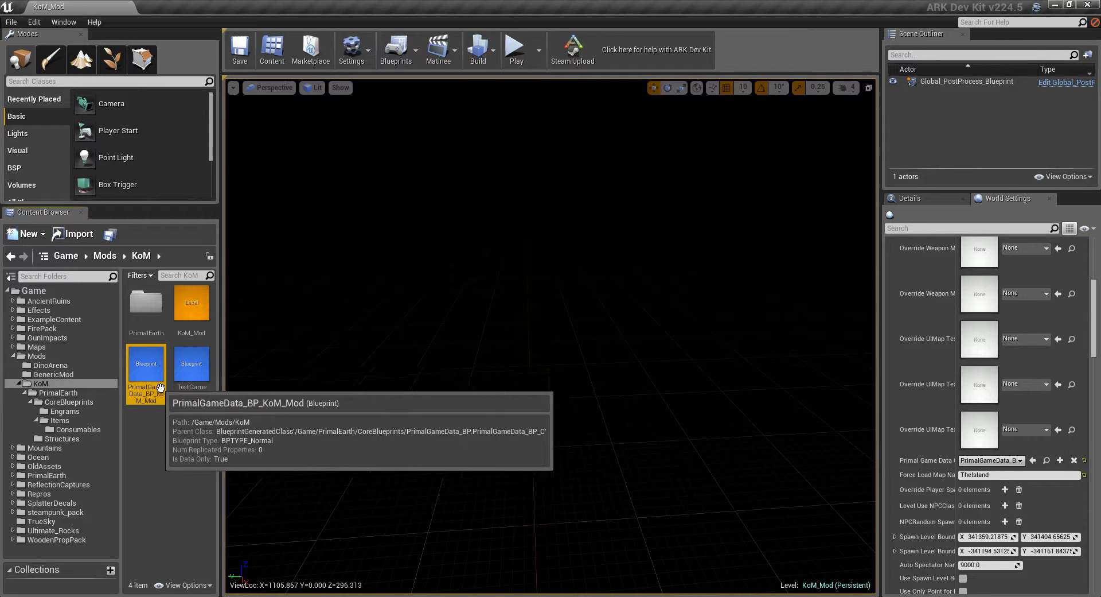
left_click(1032, 459)
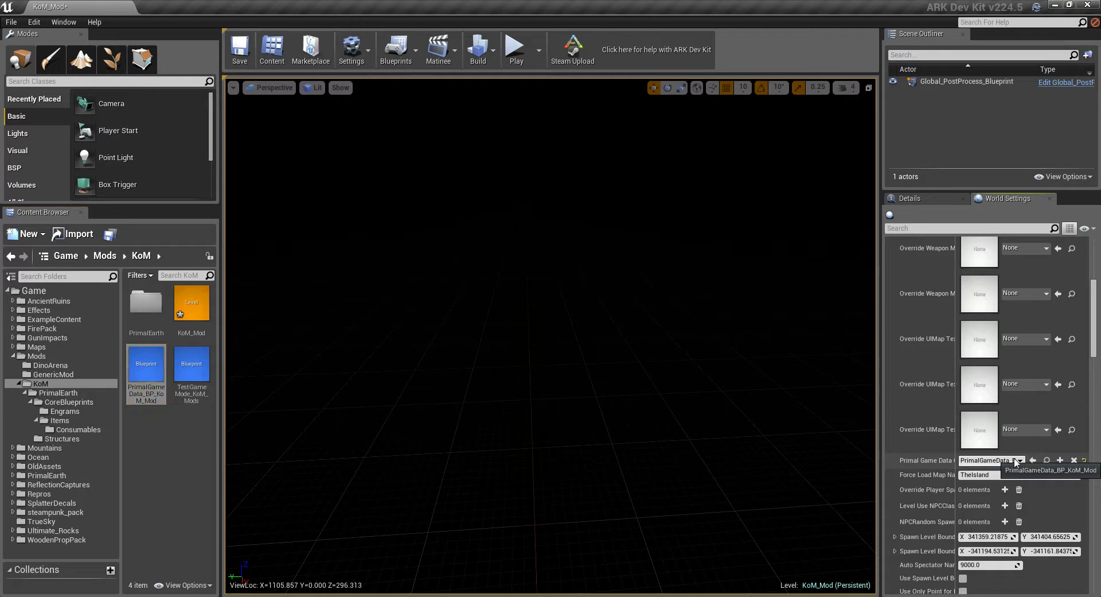
Start a play test in the editor and bring up the survivor's inventory
left_click(517, 52)
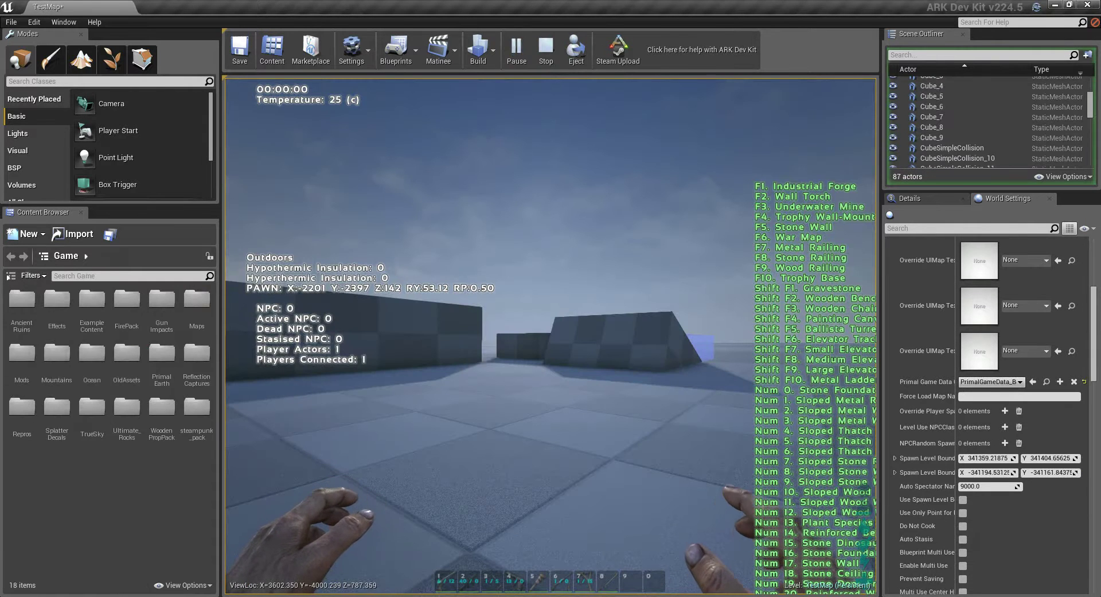
key("shift+F1")
key("i")
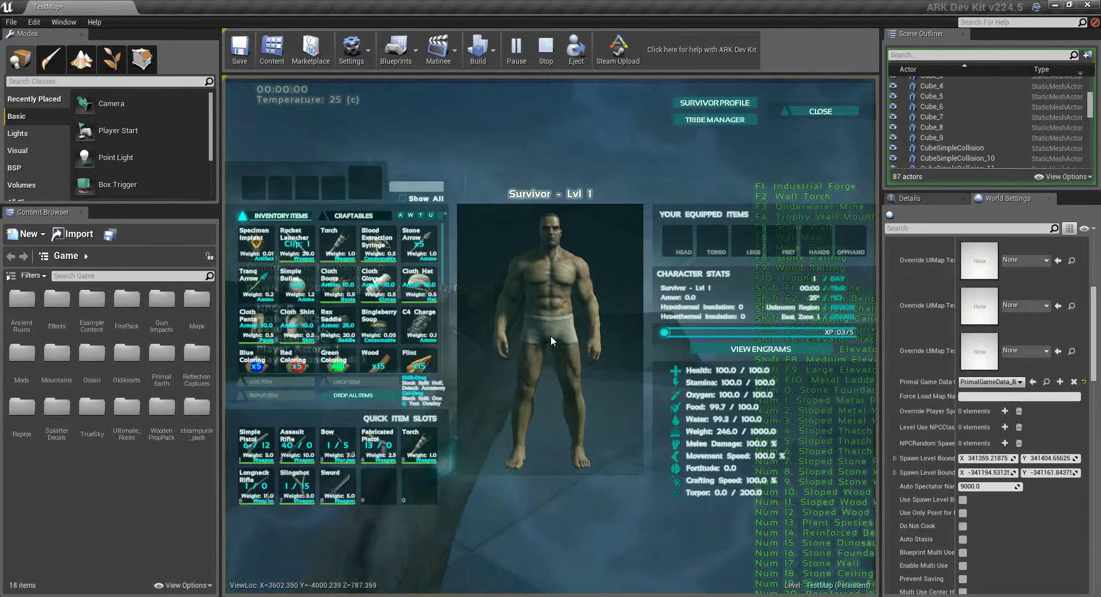
key("i")
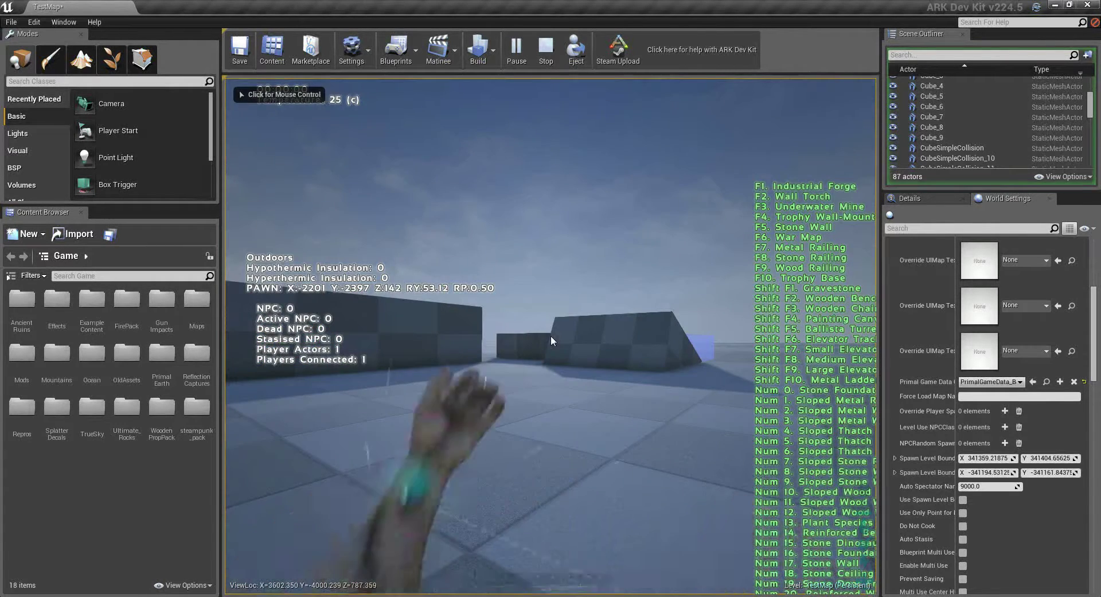
key("i")
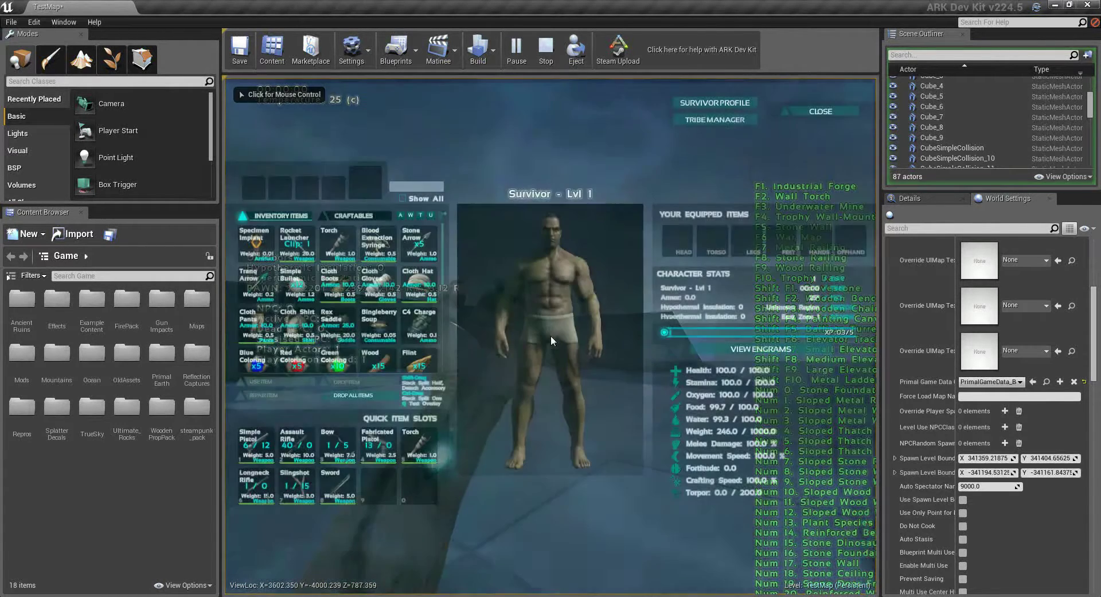
Filter the survivor's engrams by "berry" to look for the bag's engram, and leave the engram and inventory screens
left_click(762, 352)
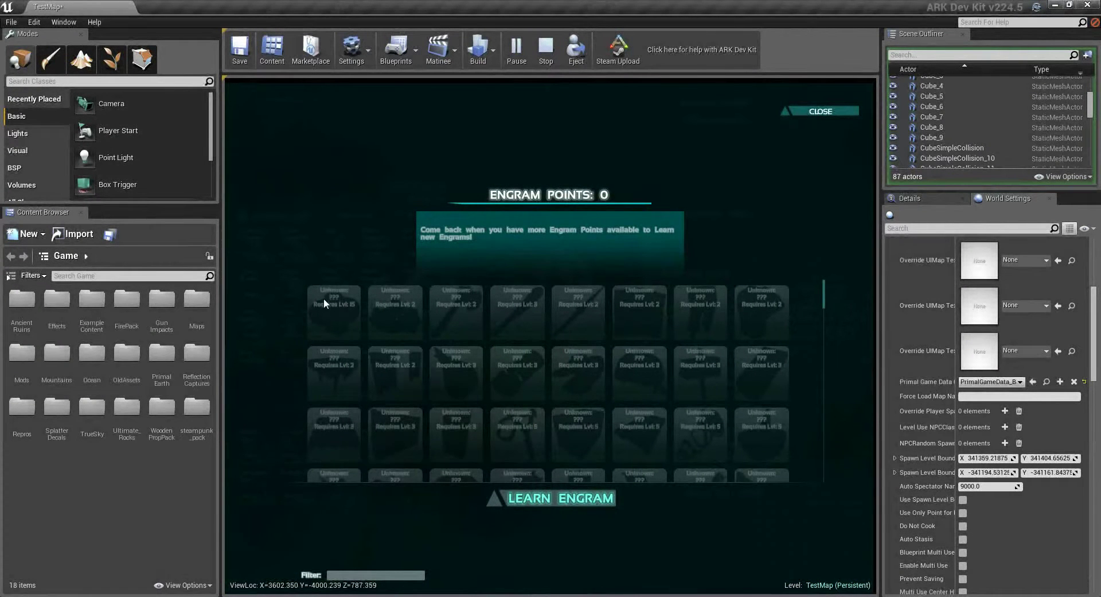
left_click(400, 573)
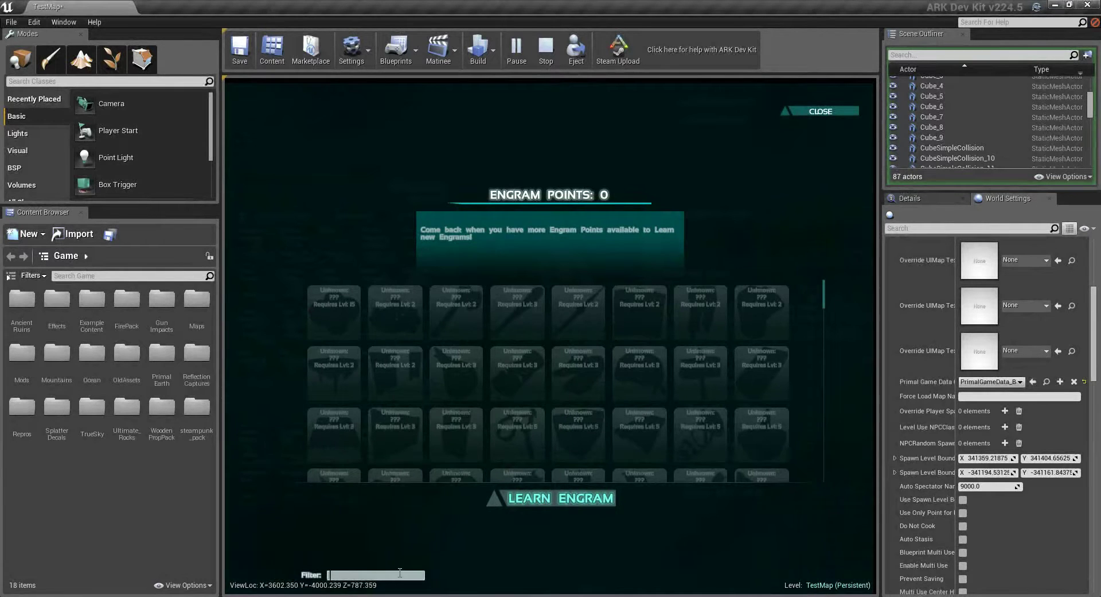
type("berry")
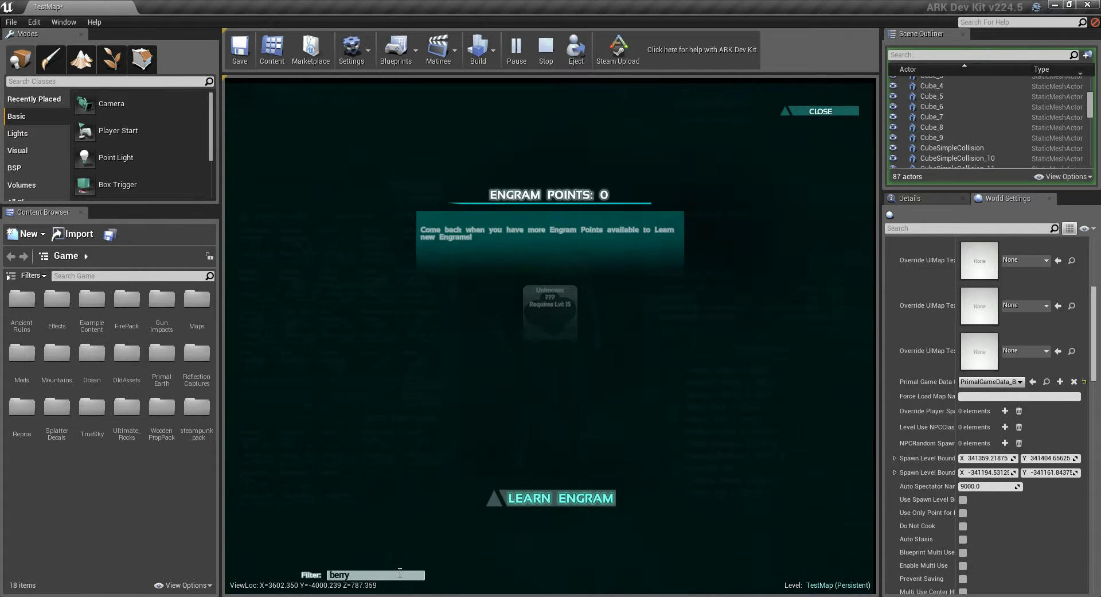
left_click(820, 110)
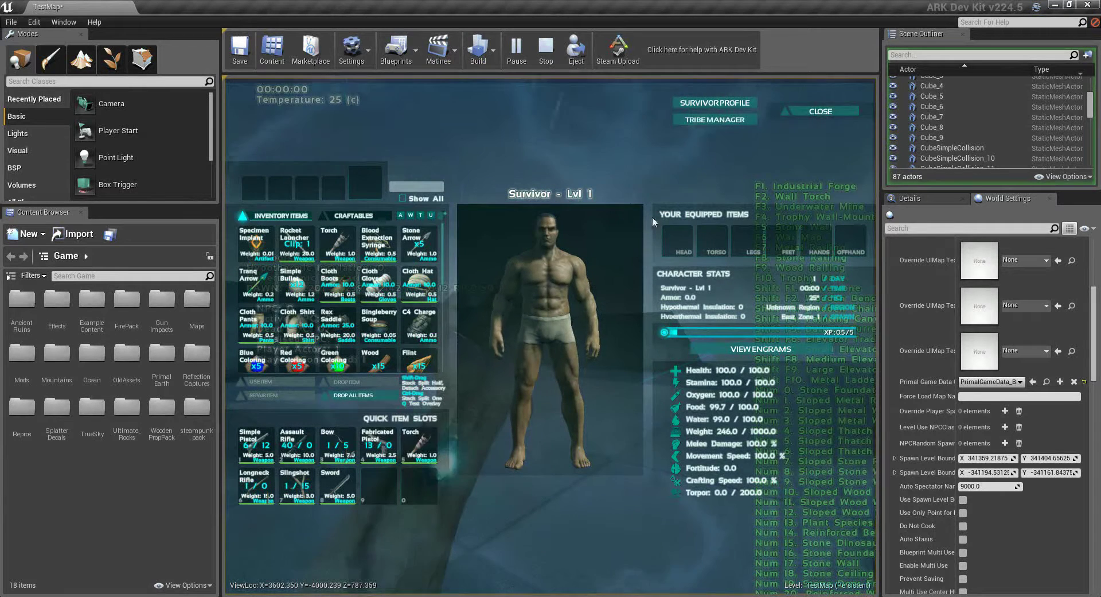
left_click(807, 111)
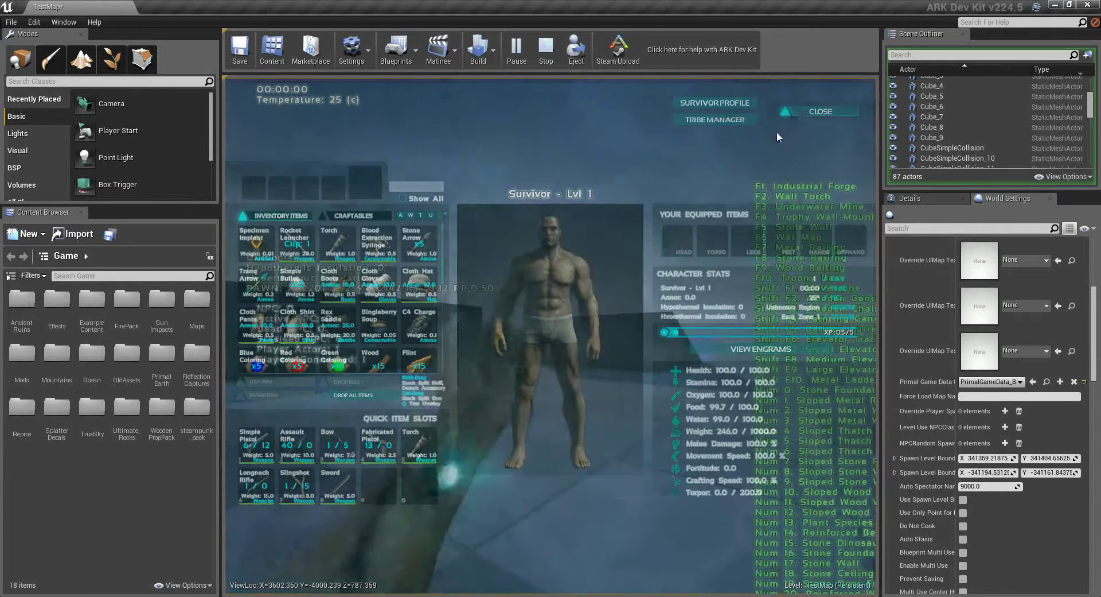
Grant the survivor experience with the console command AddExperience 100000
key("Tab")
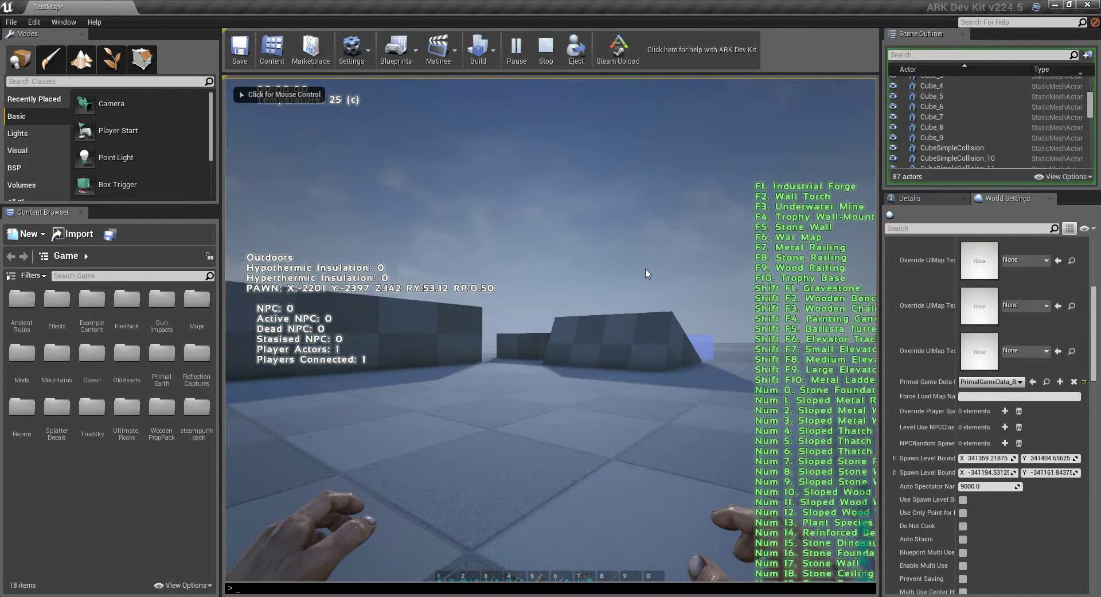
type("add")
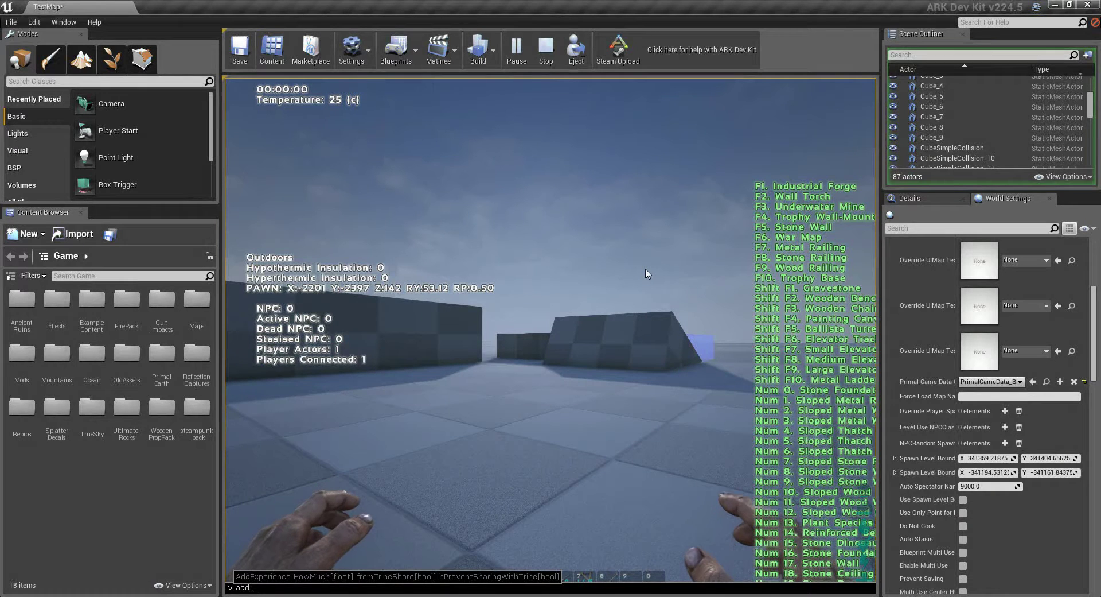
key("Tab")
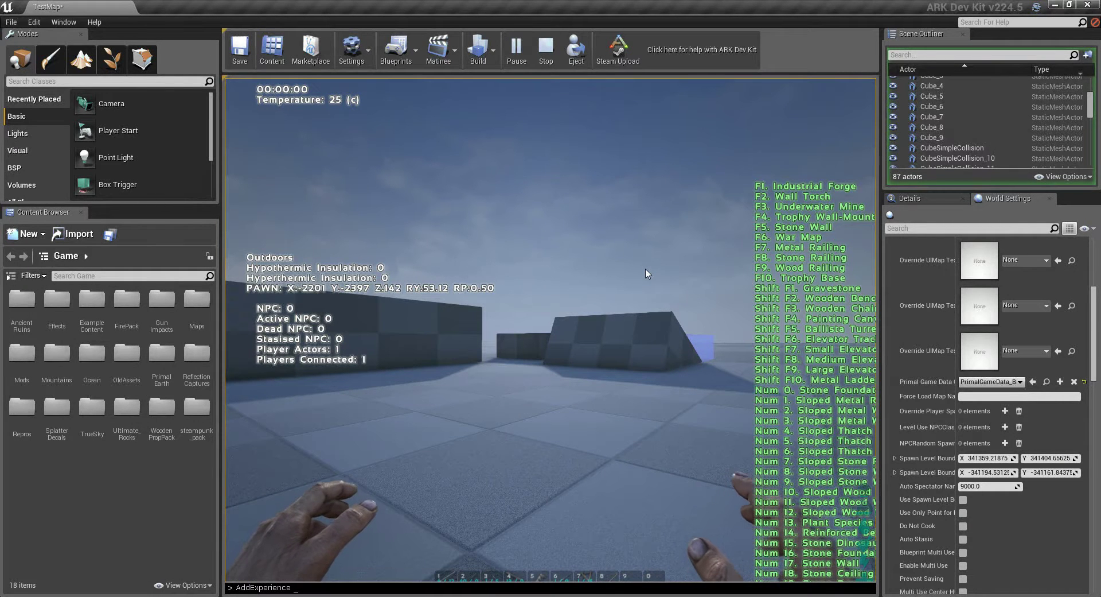
type("100000")
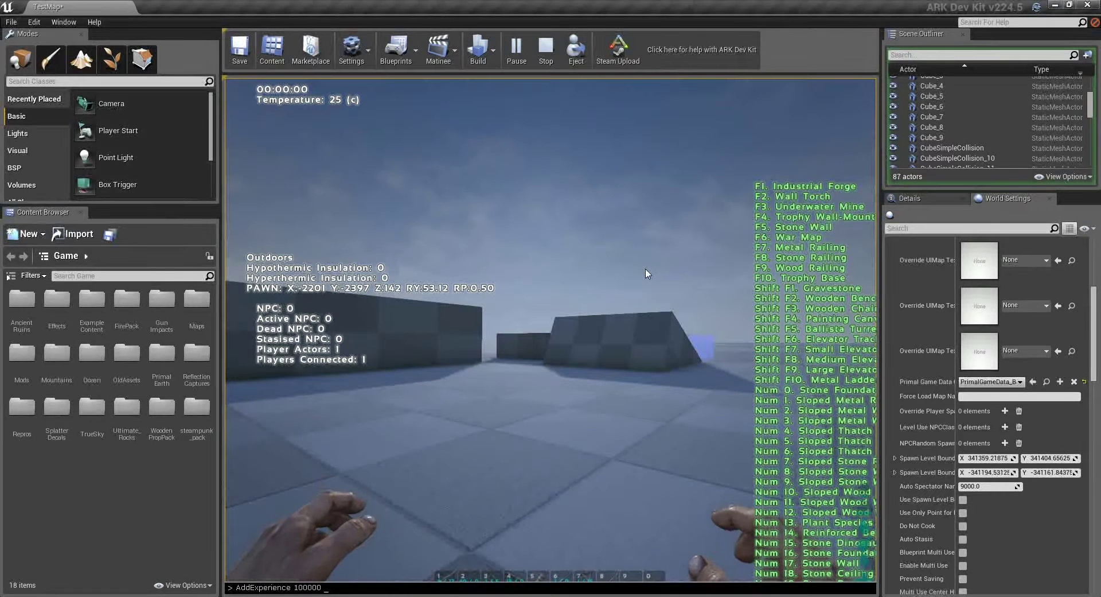
key("Return")
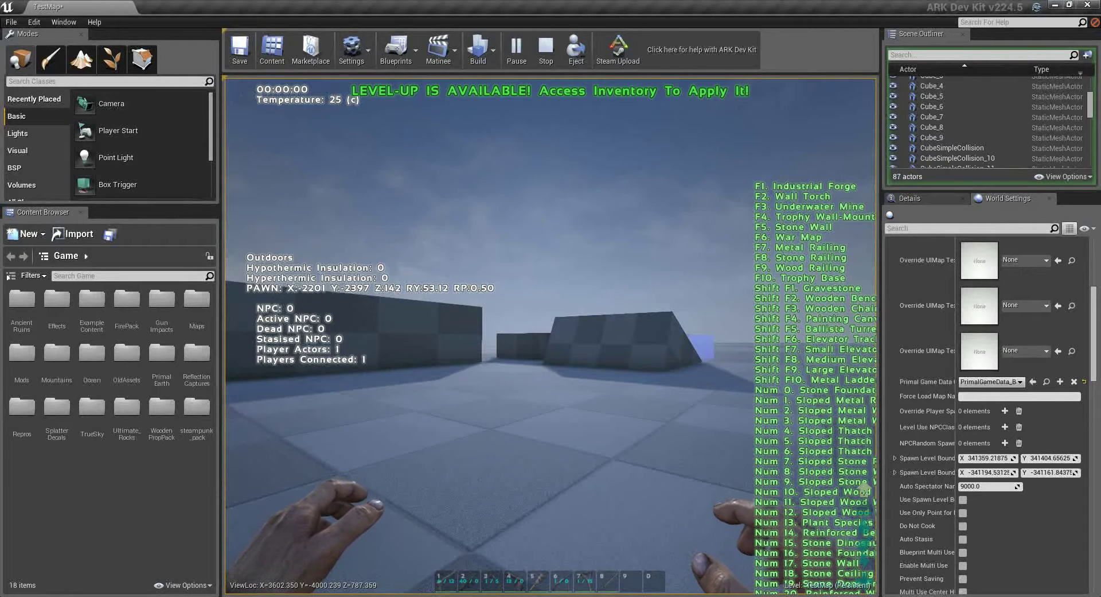
Rerun the earlier giveitem console command for PrimalItemConsumable_Berry_Narcoberry with the values 100 1 0
key("Tab")
key("Up")
key("Up")
key("Up")
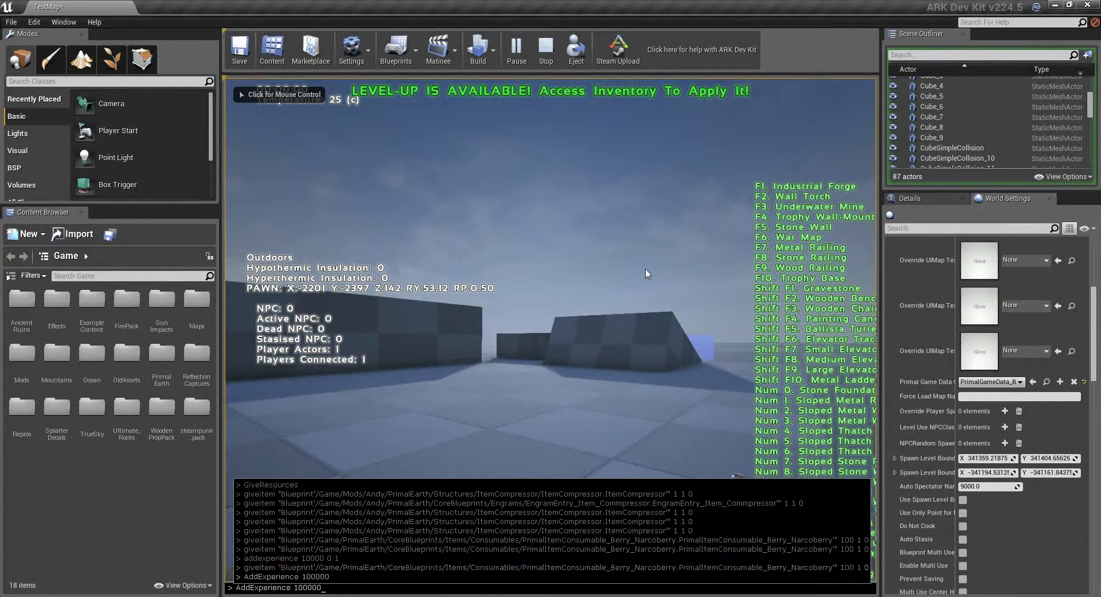
key("Up")
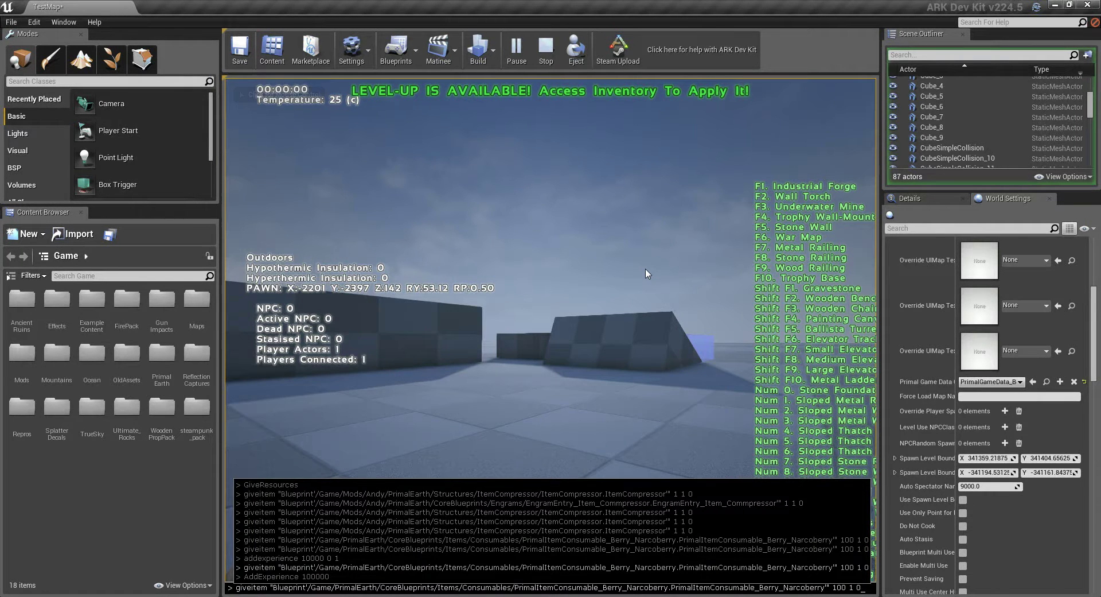
key("Return")
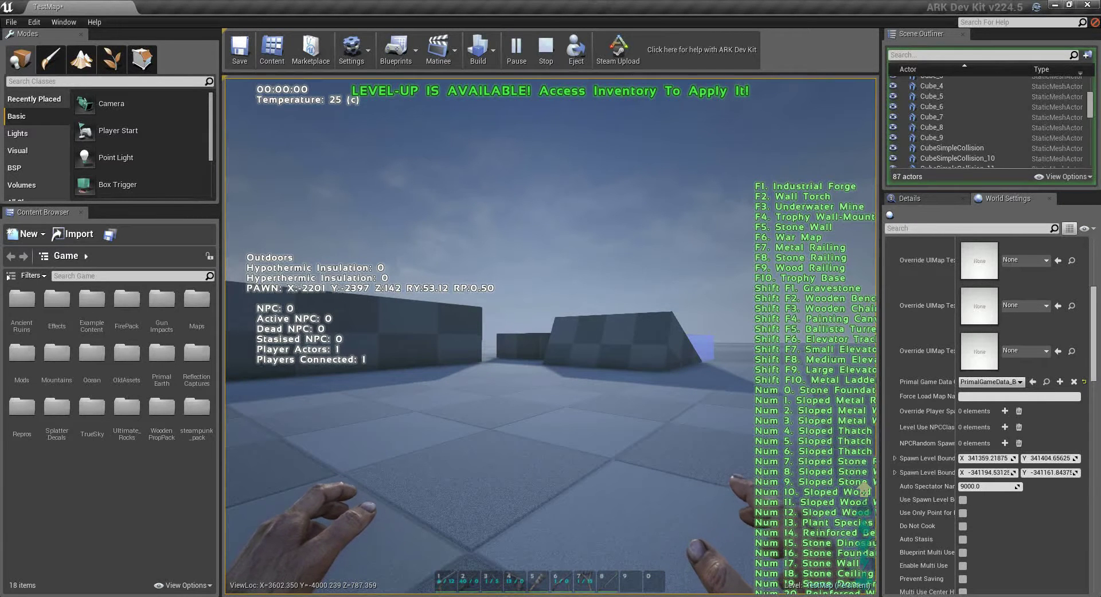
Spend the available level-ups on Health until the survivor reaches level 20, and open the engram screen
key("shift+F1")
key("i")
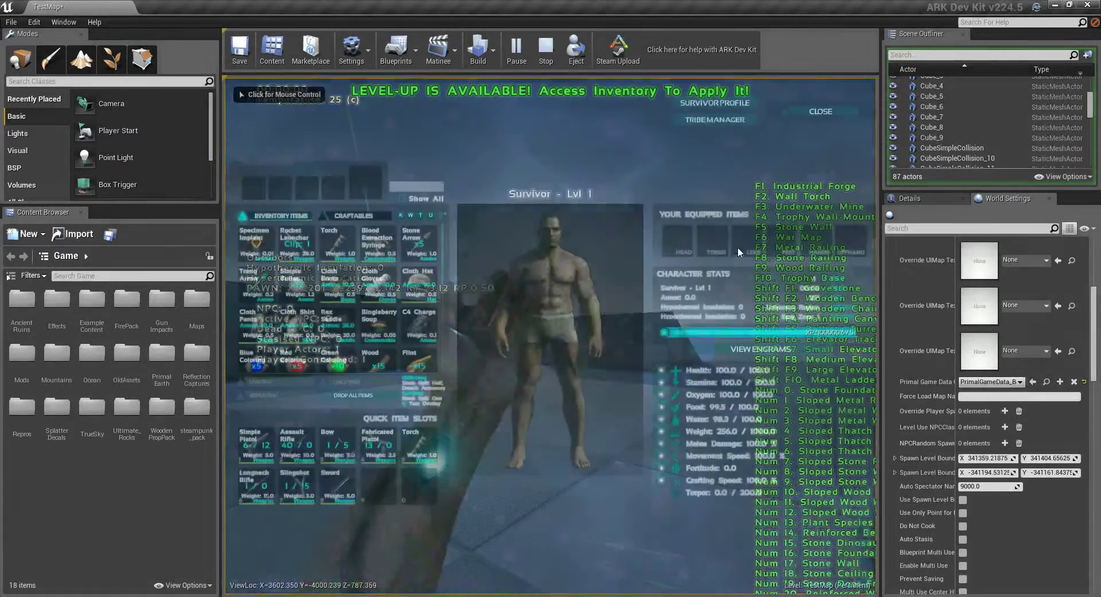
left_click(662, 374)
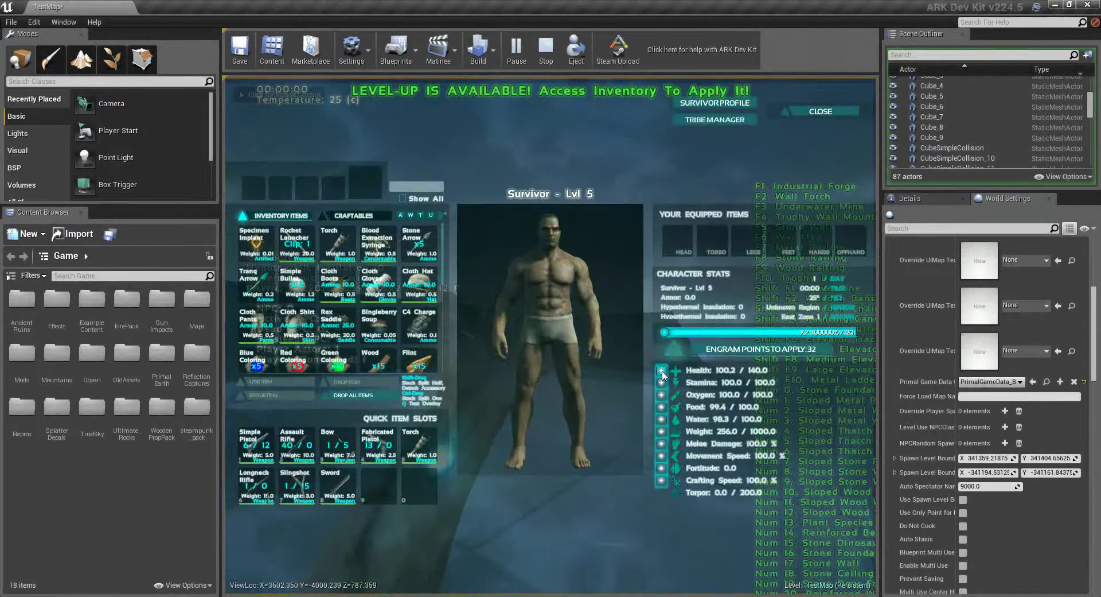
left_click(663, 374)
left_click(662, 374)
left_click(663, 374)
left_click(661, 370)
left_click(662, 370)
left_click(662, 371)
left_click(661, 370)
left_click(661, 370)
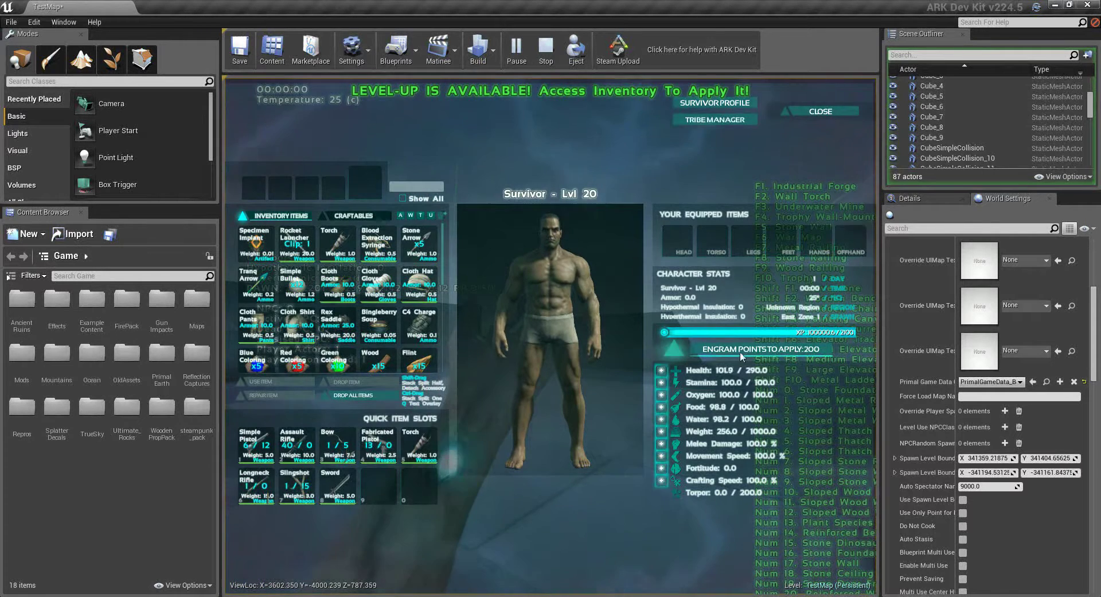
left_click(675, 348)
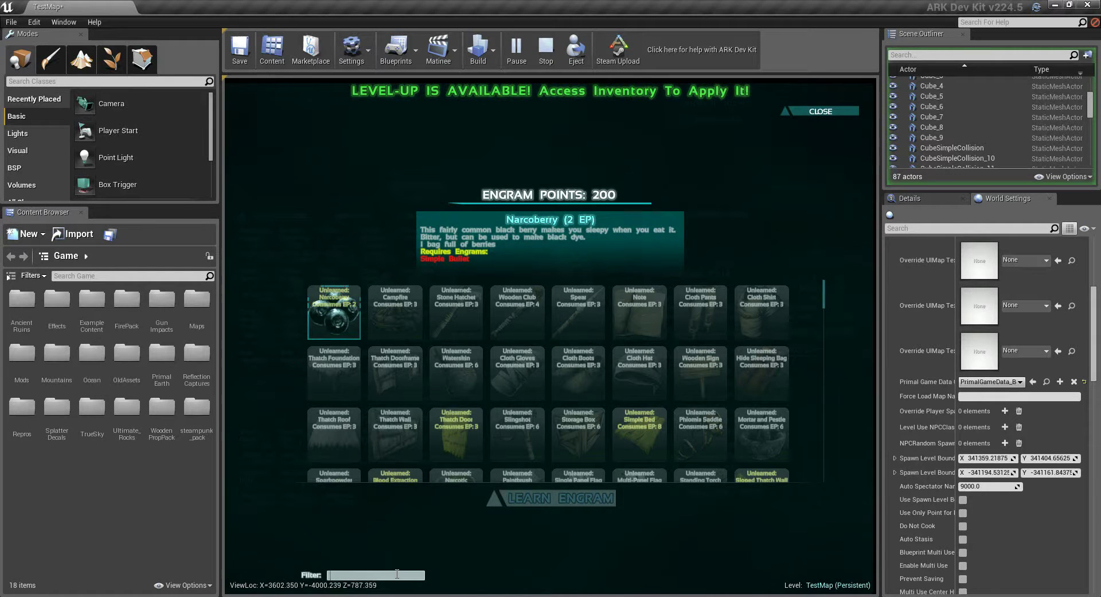
Learn the Sparkpowder and Gunpowder engrams, filtering the engram list by "spar" and "gu"
type("spar")
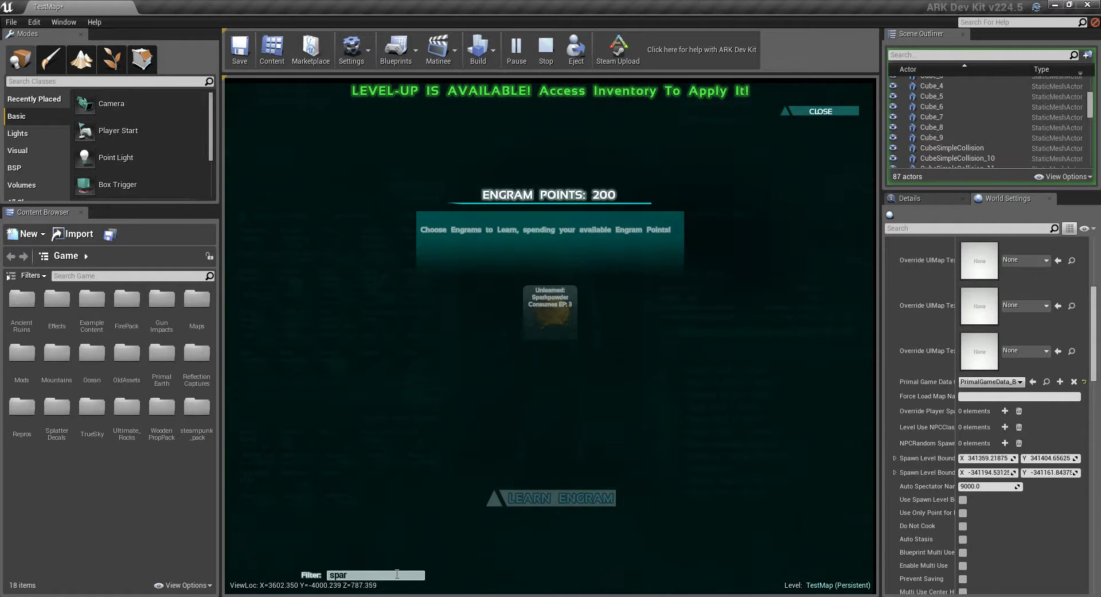
double_click(562, 308)
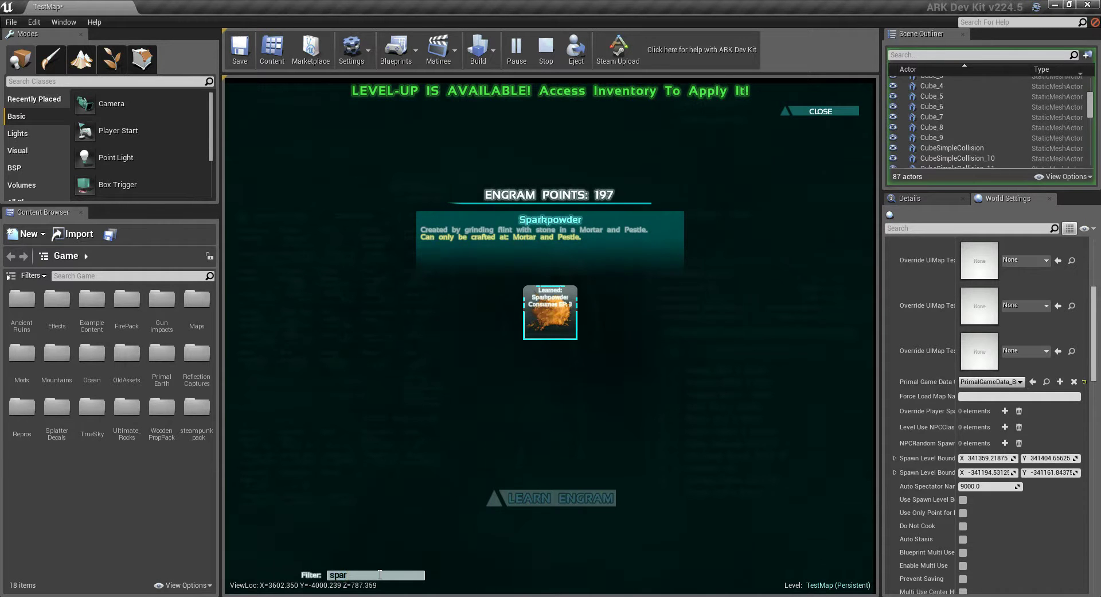
type("gu")
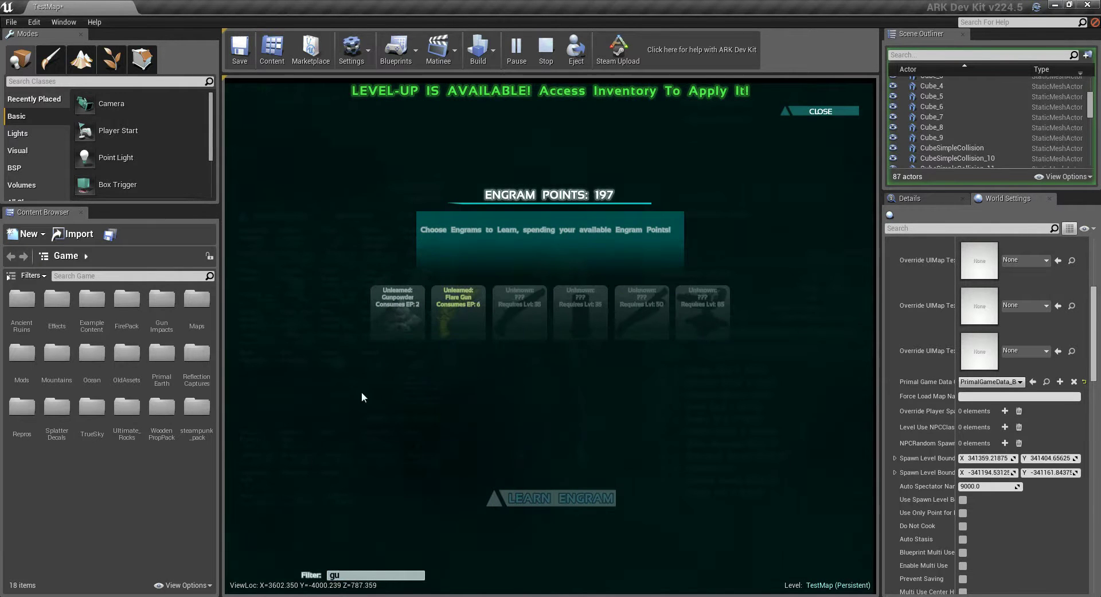
double_click(397, 324)
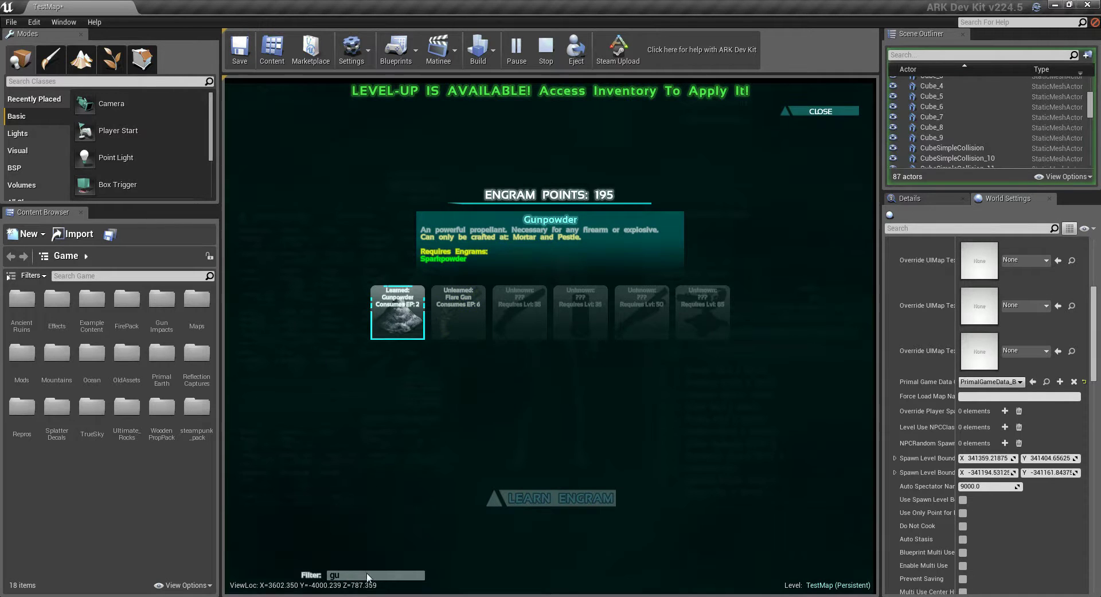
Check the engrams matching "sim", leave the engram screen, and spend level-ups on Health until the survivor reaches level 31
type("sim")
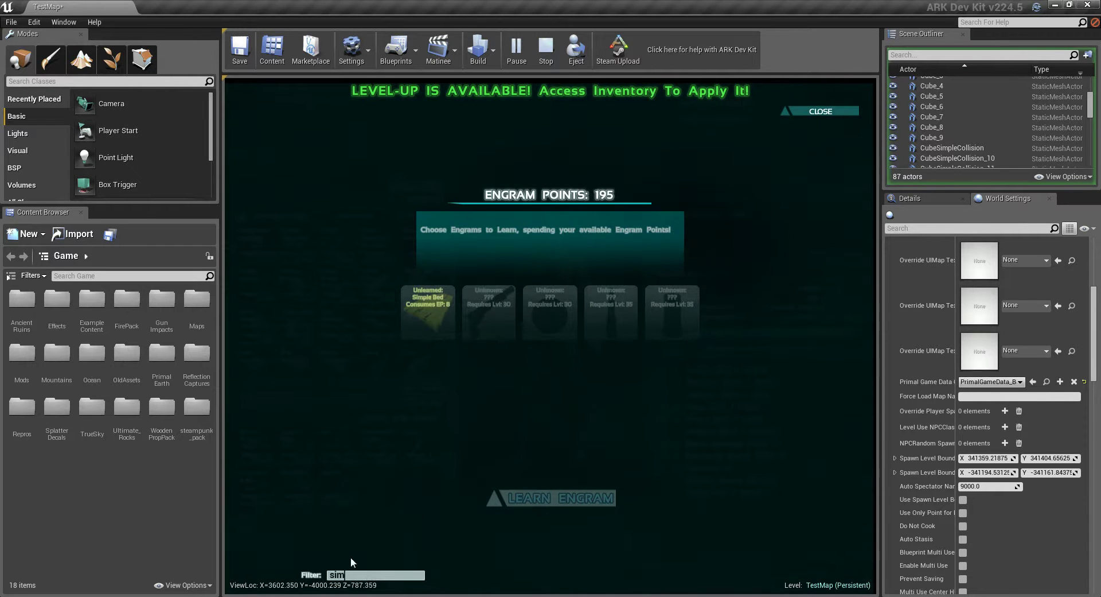
left_click(817, 115)
left_click(666, 370)
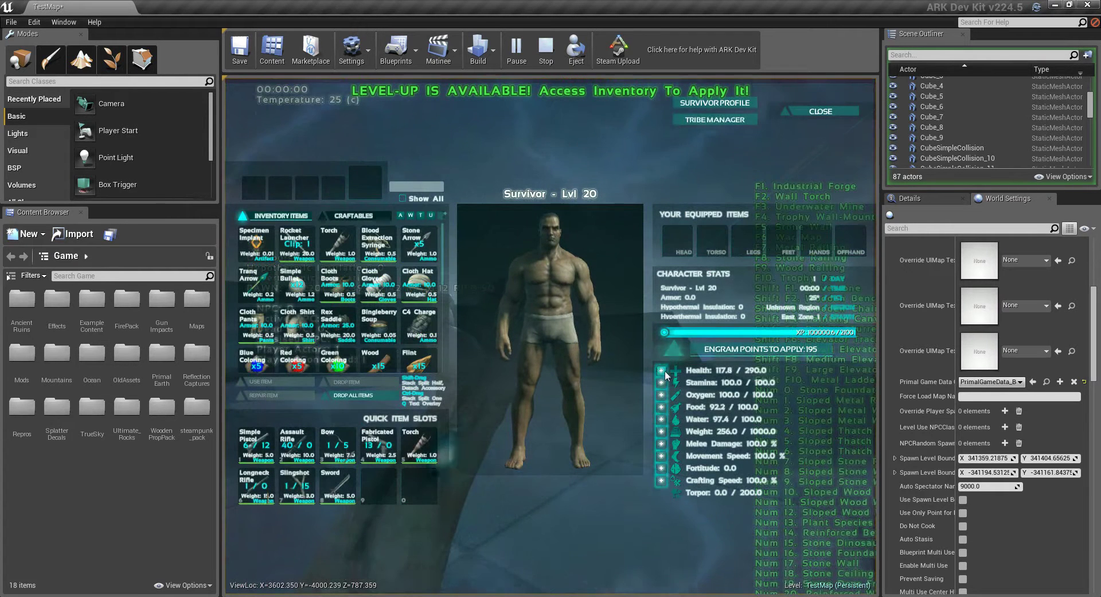
left_click(665, 370)
left_click(665, 370)
left_click(666, 373)
left_click(666, 373)
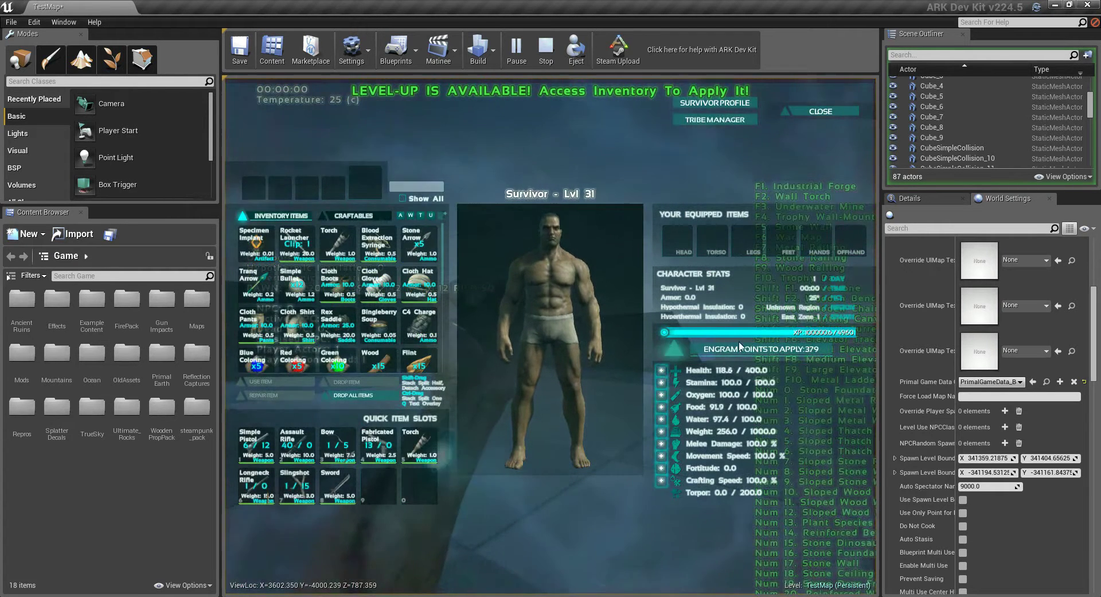
Reopen the engram screen, filter it by "sim", and learn the Simple Bullet engram
left_click(735, 350)
left_click(355, 572)
type("sim")
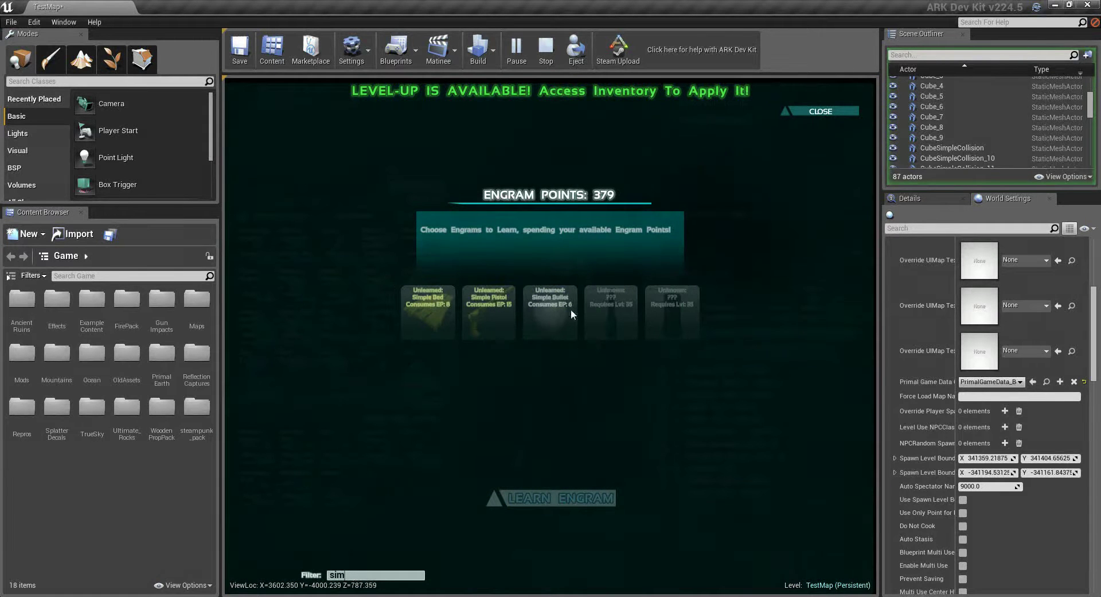
double_click(571, 308)
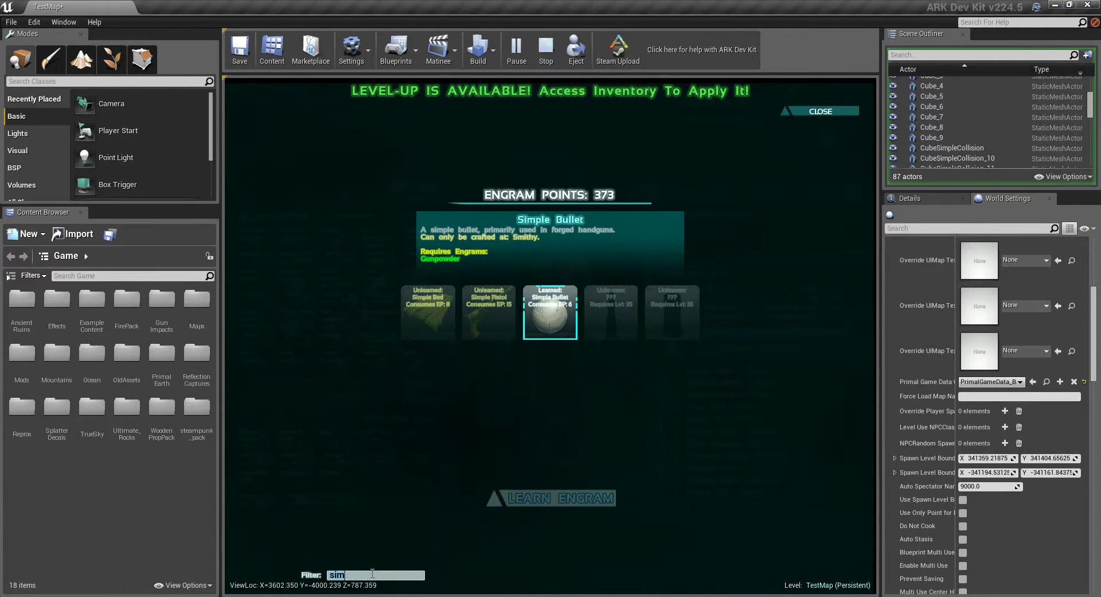
Clear the engram filter, learn the custom 2 EP Narcoberry engram, and return to the inventory
key("BackSpace")
left_click(343, 318)
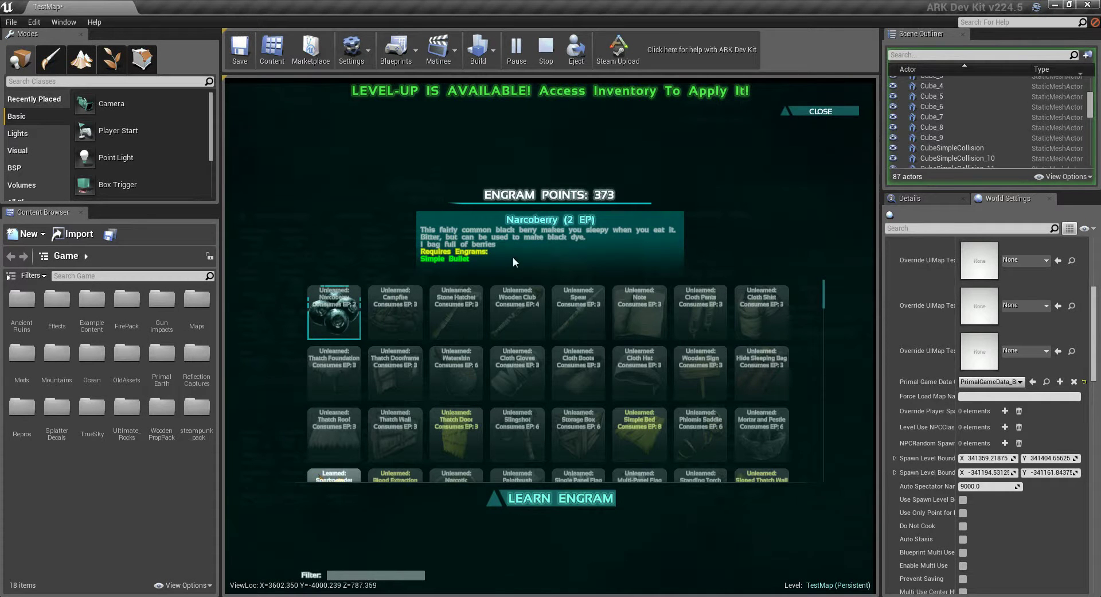
double_click(326, 319)
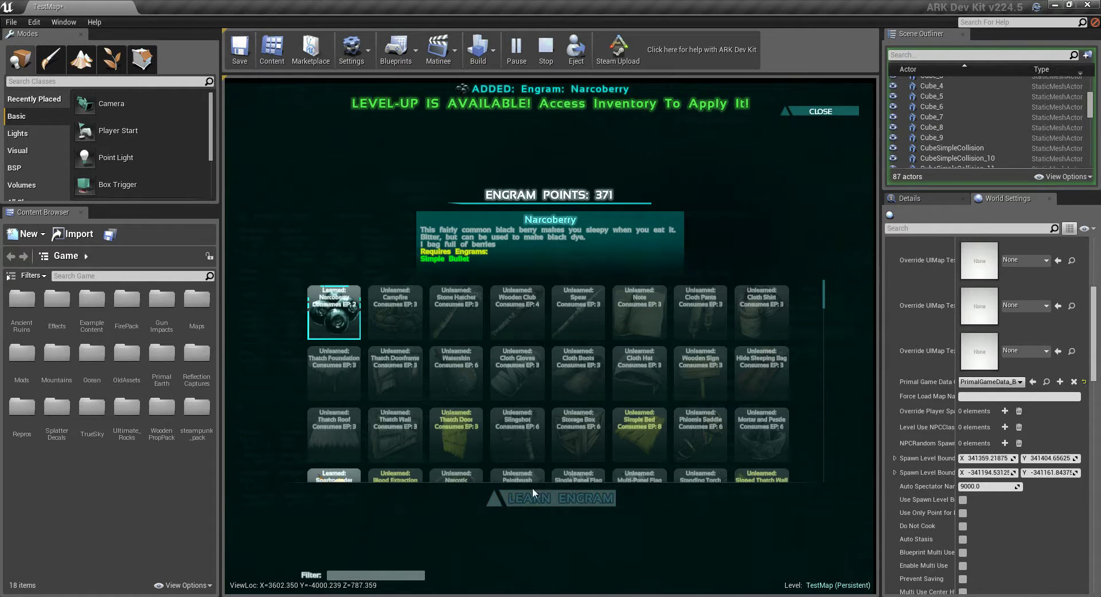
left_click(819, 111)
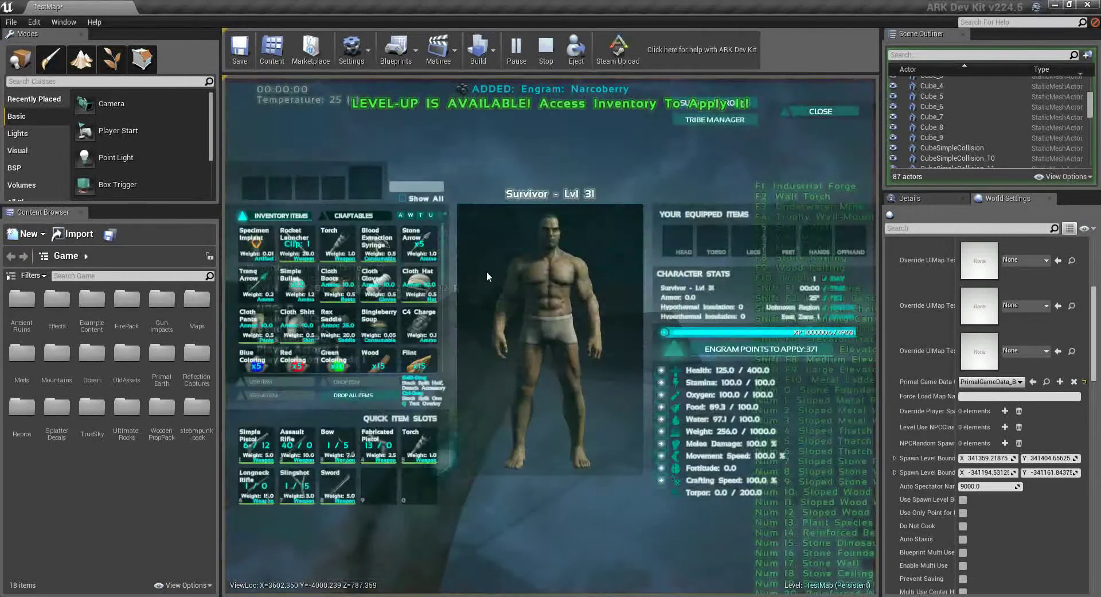
Check the Narcoberry engram among the survivor's craftables, both in the Consumables\Berries folder and in the Show All view
scroll(367, 319, "down", 5)
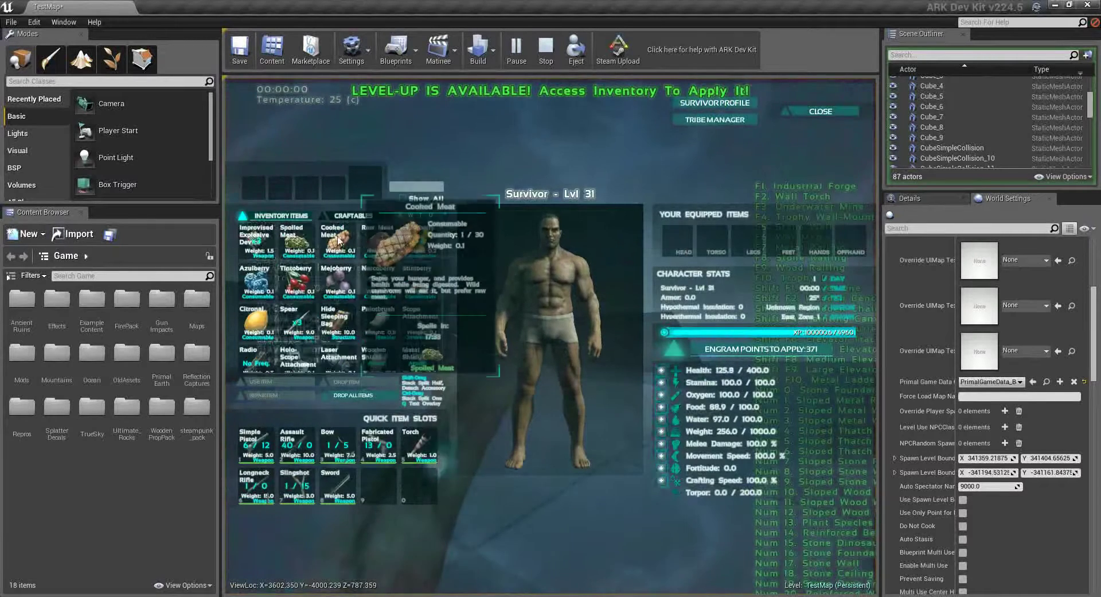
left_click(360, 216)
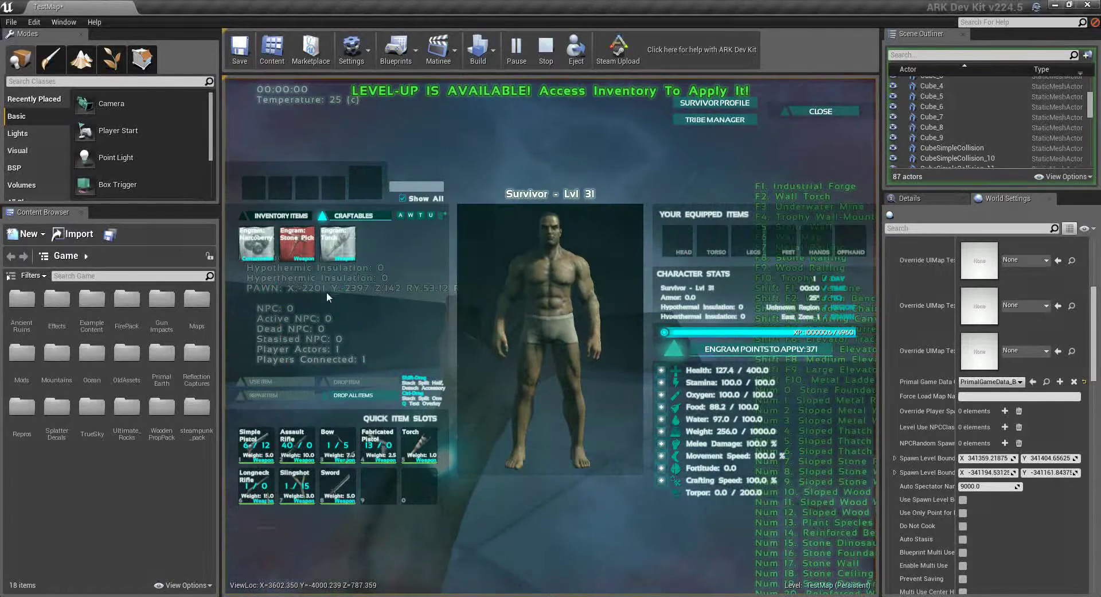
left_click(404, 197)
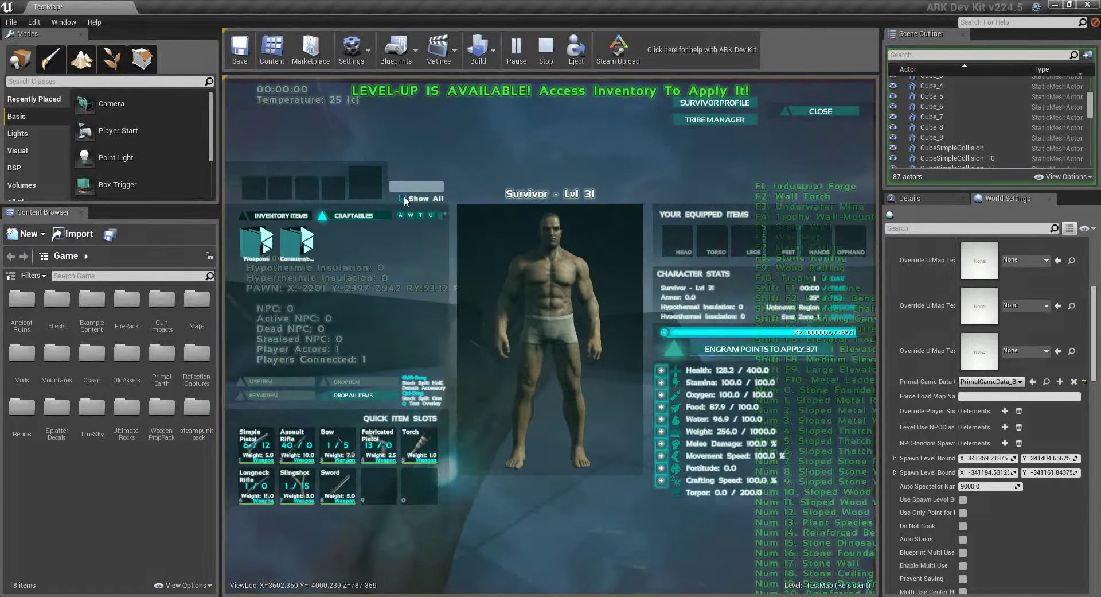
double_click(307, 248)
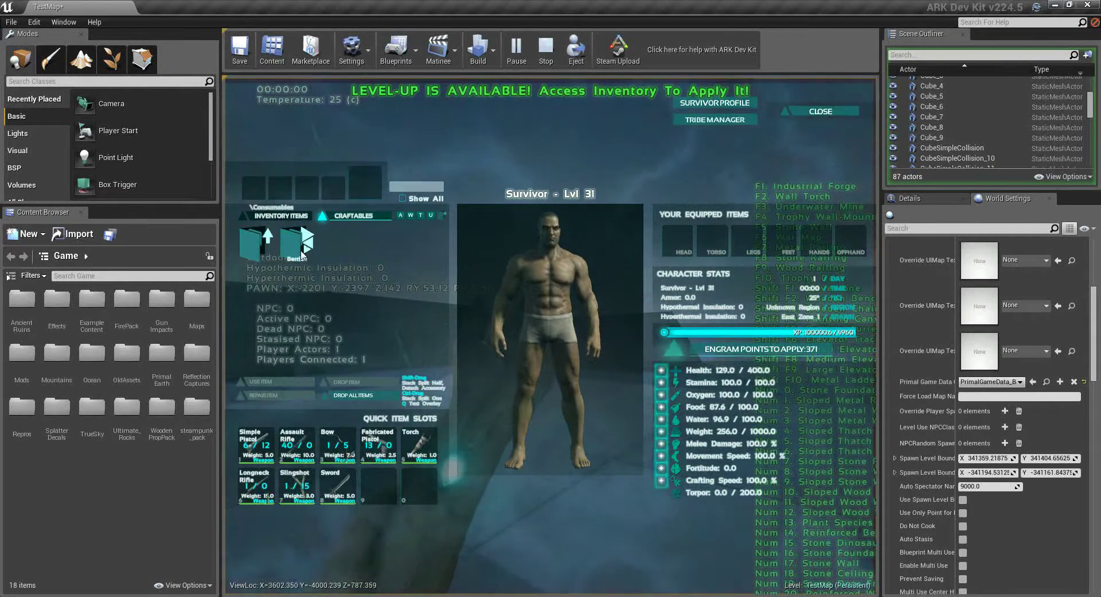
double_click(304, 246)
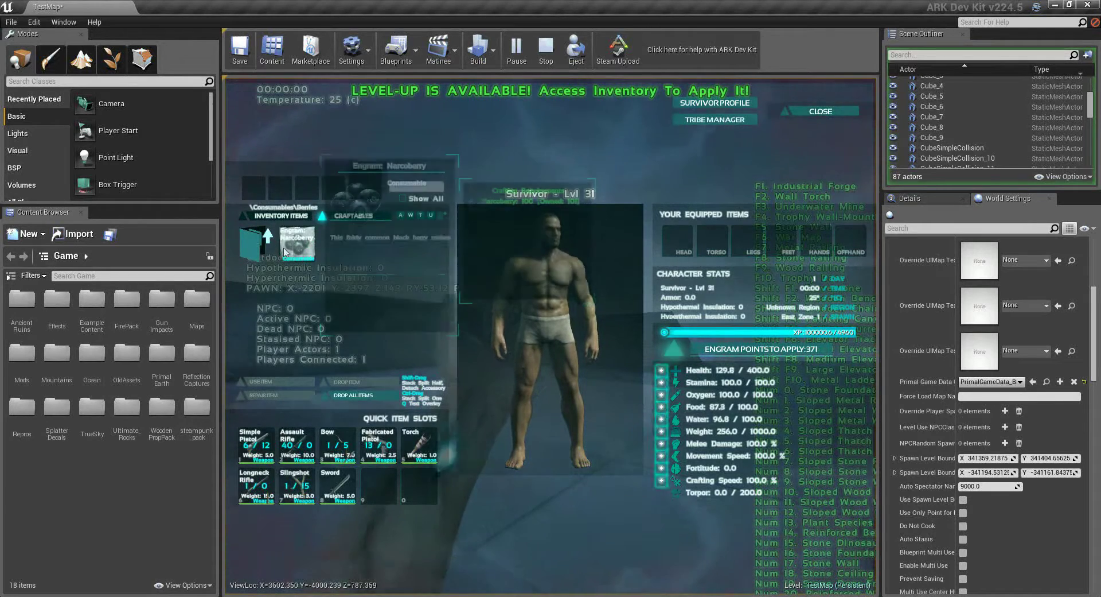
left_click(401, 198)
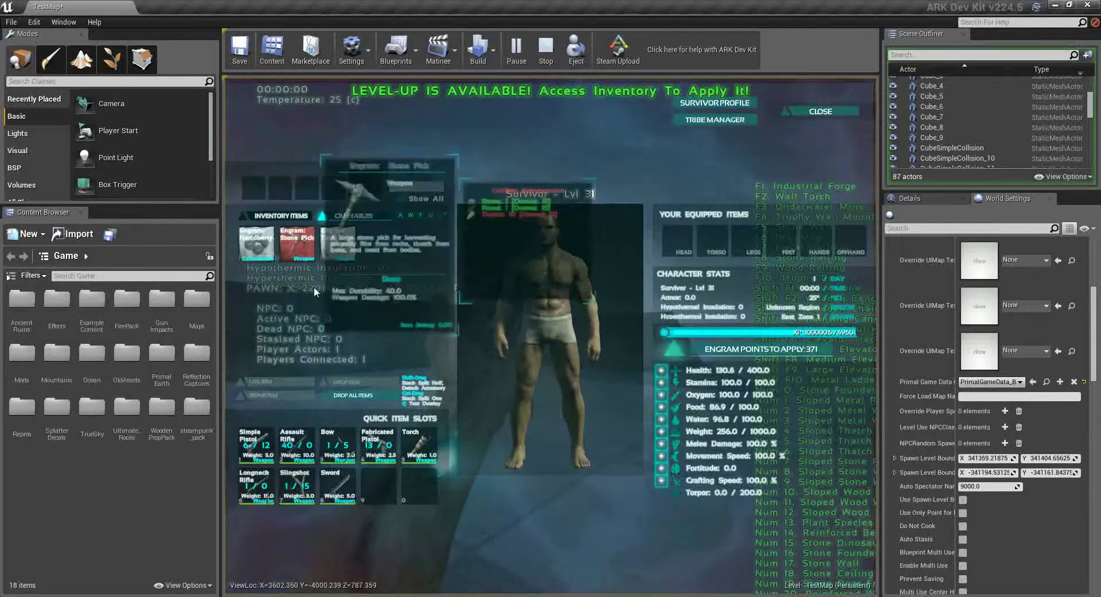
Craft the custom Narcoberry bag from its engram and return to the inventory items
left_click(270, 252)
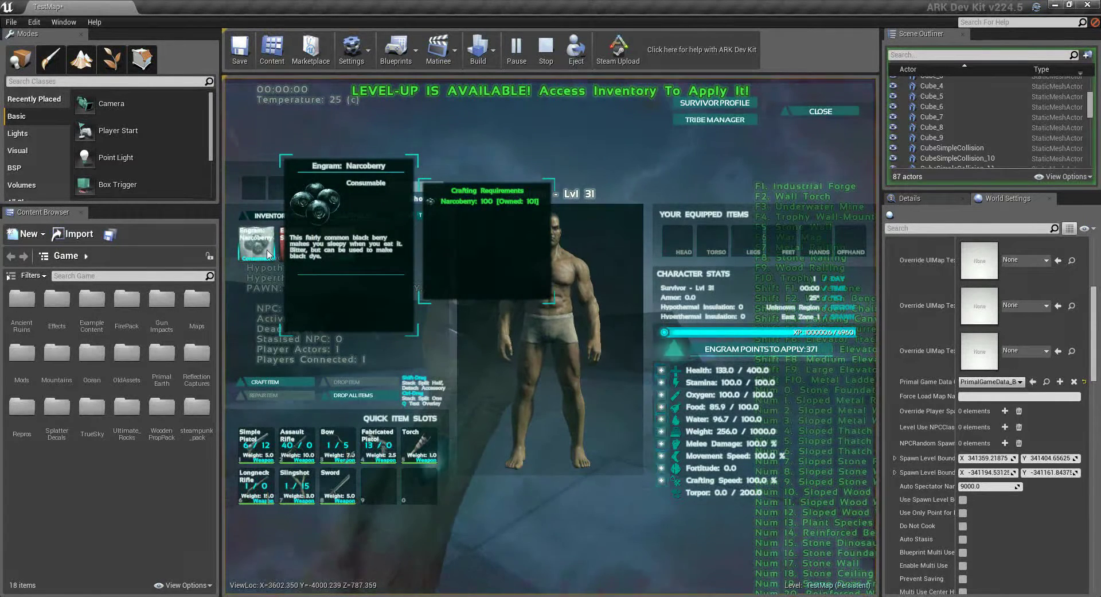
left_click(287, 382)
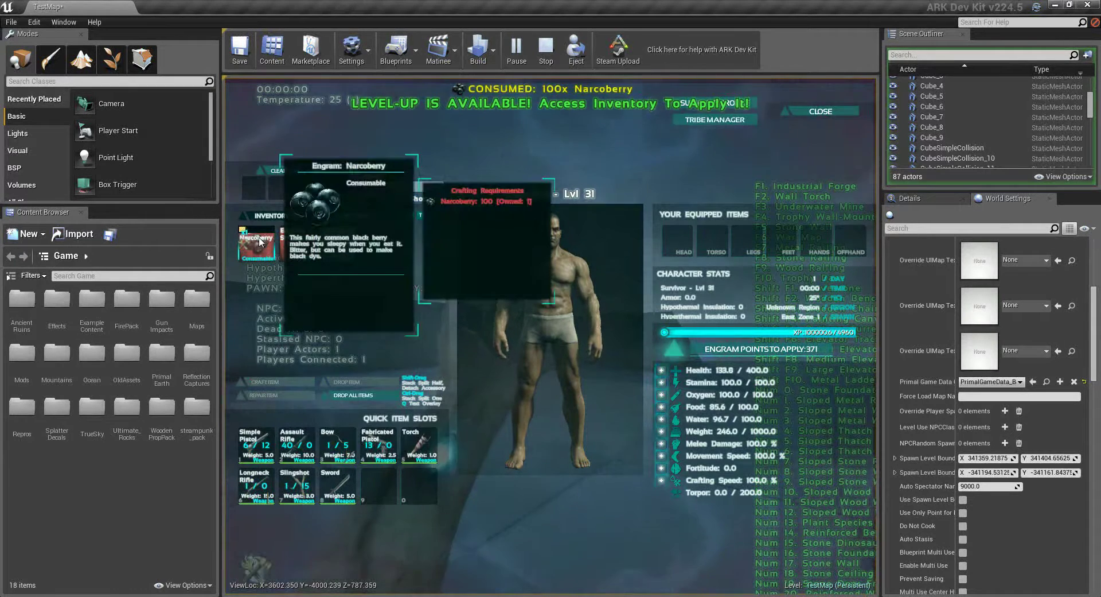
left_click(288, 216)
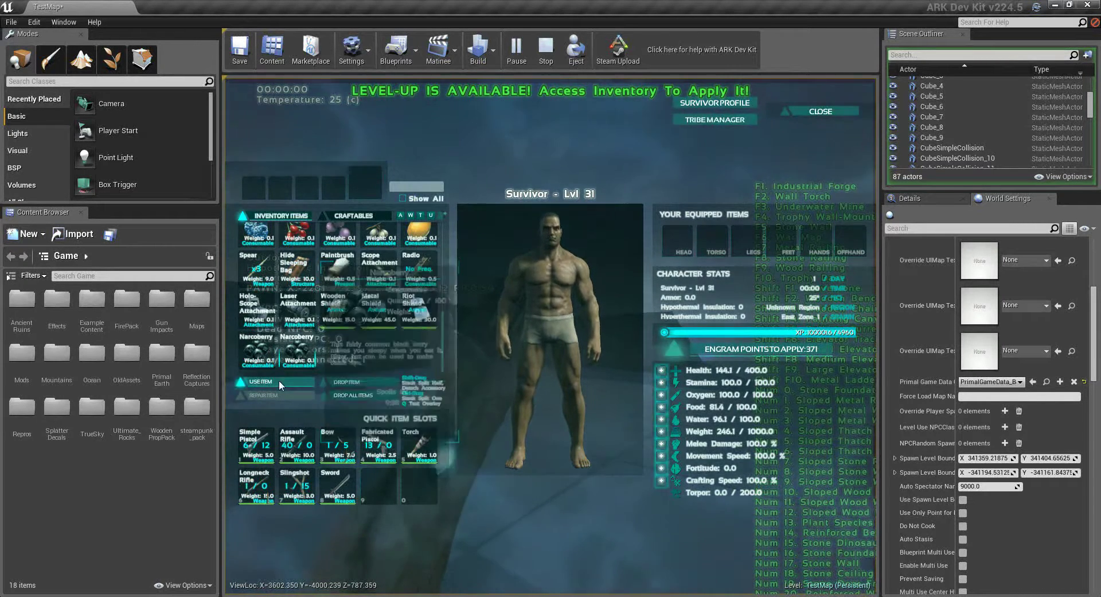
Use both Narcoberry items in the inventory one after the other to test consuming them
left_click(260, 353)
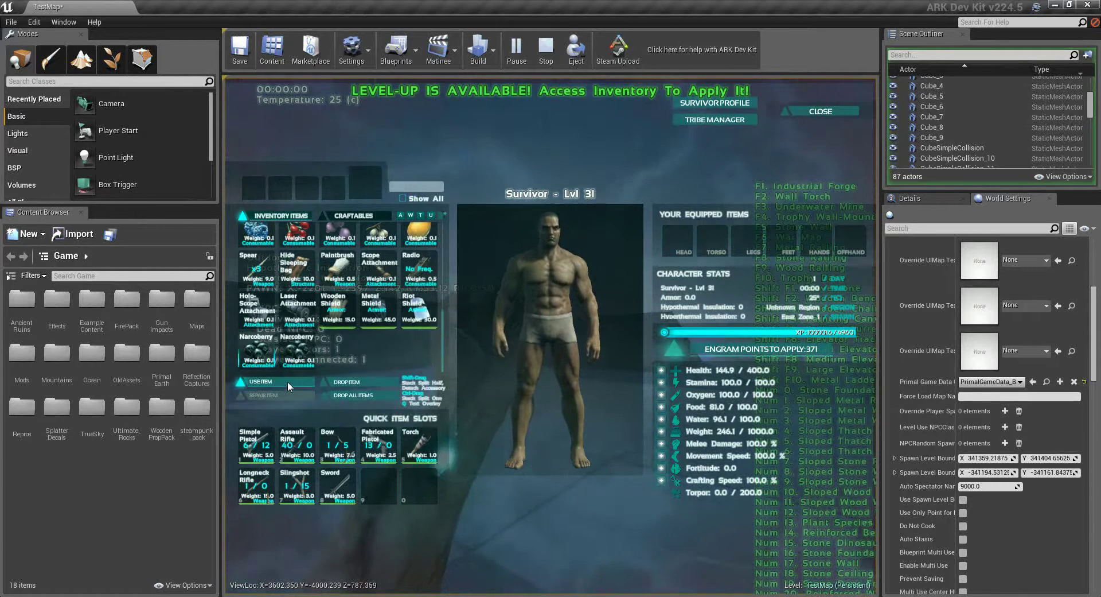
mouse_move(284, 326)
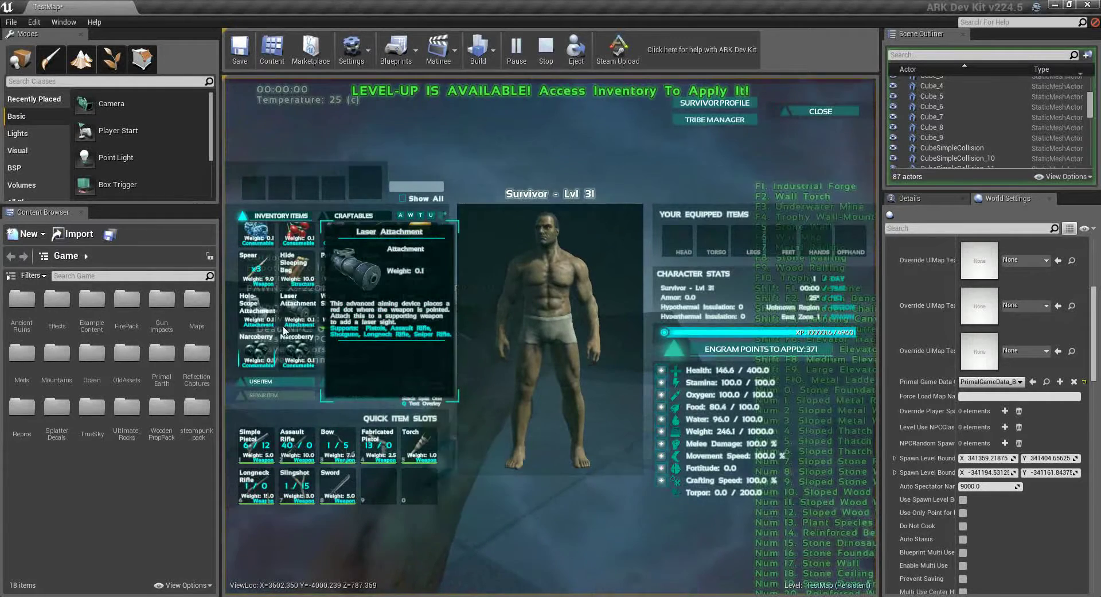
left_click(262, 384)
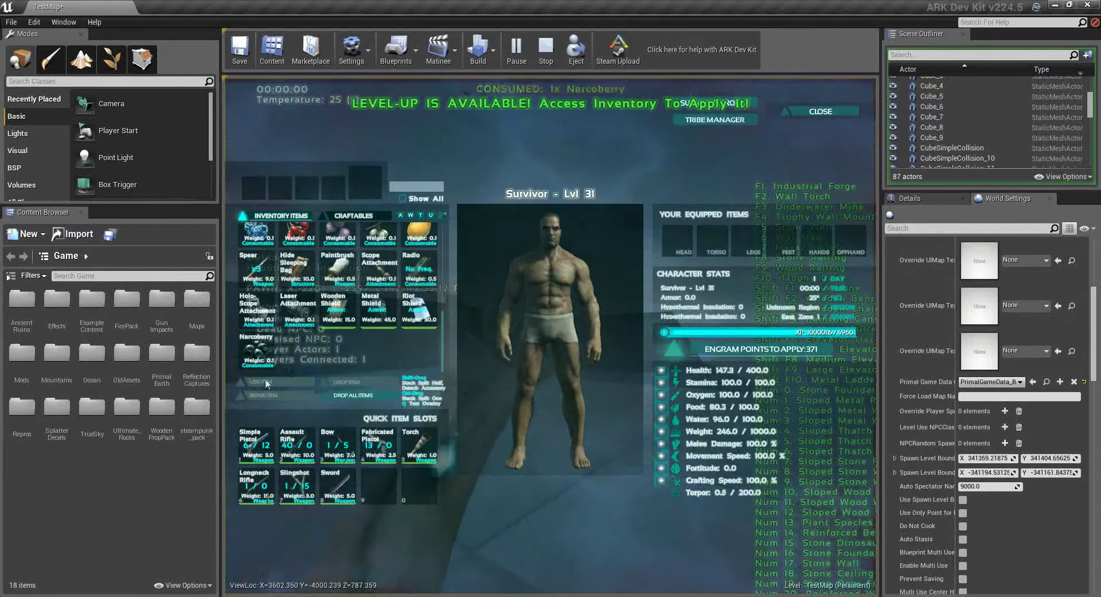
left_click(256, 343)
left_click(280, 378)
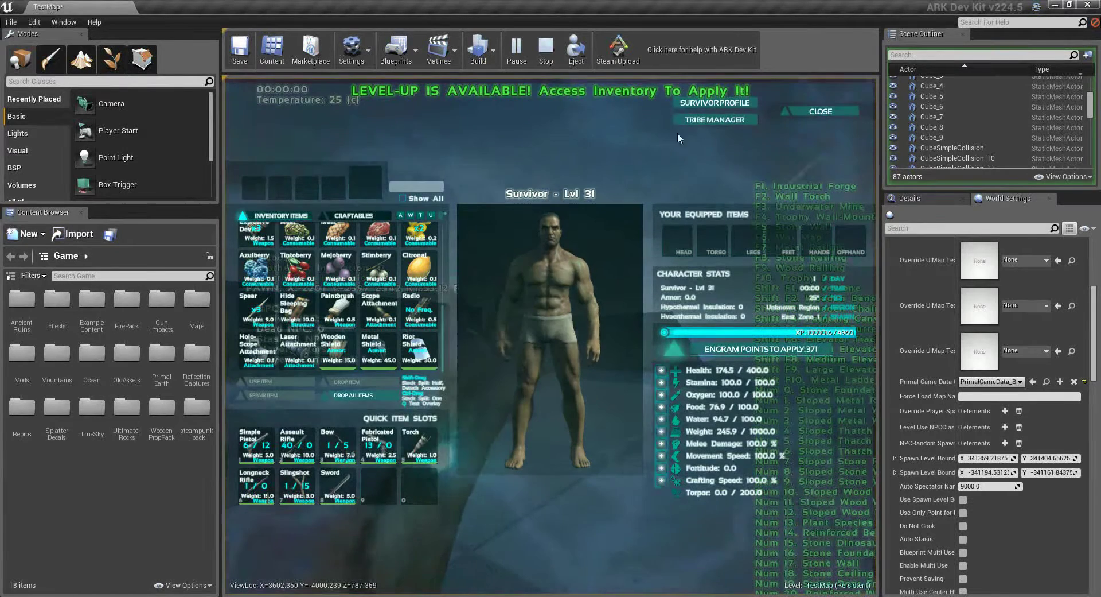
Close the inventory, end the play session, and save the TestMap level
left_click(806, 110)
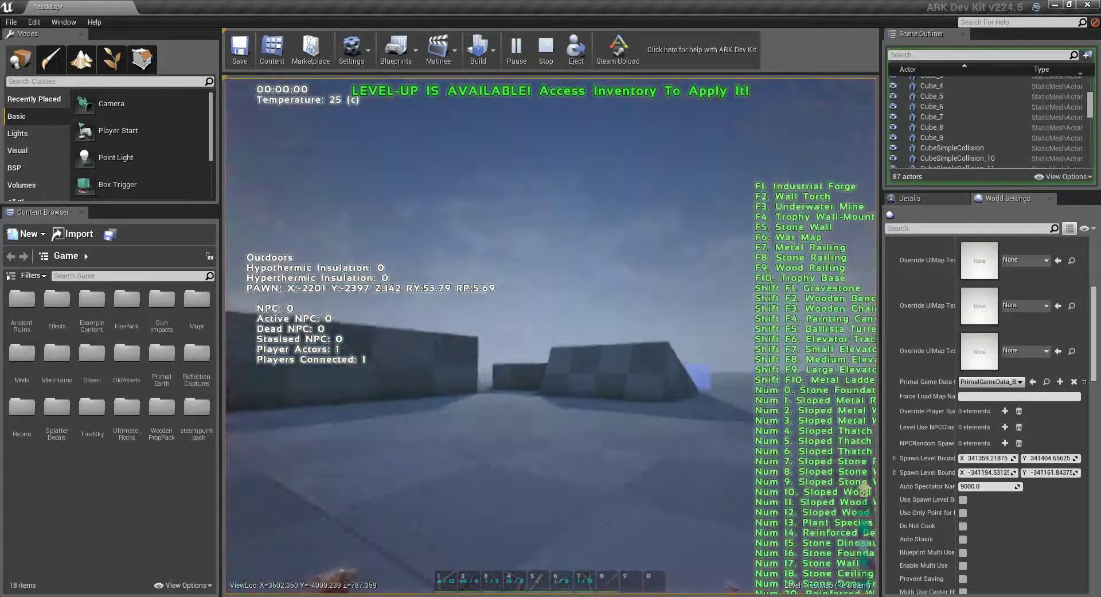
left_click(542, 52)
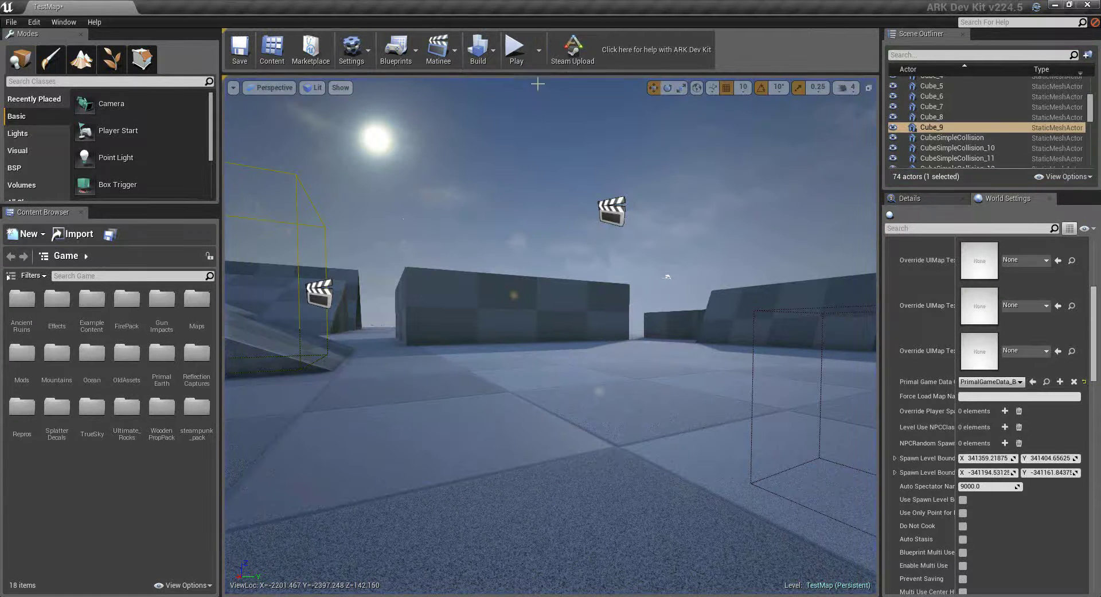
left_click(236, 45)
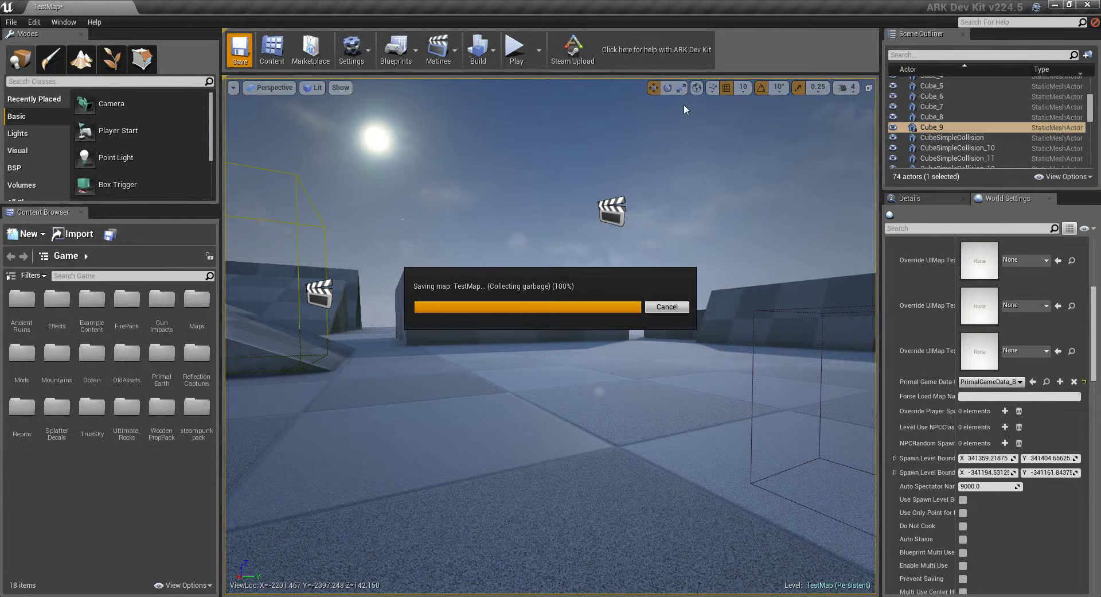